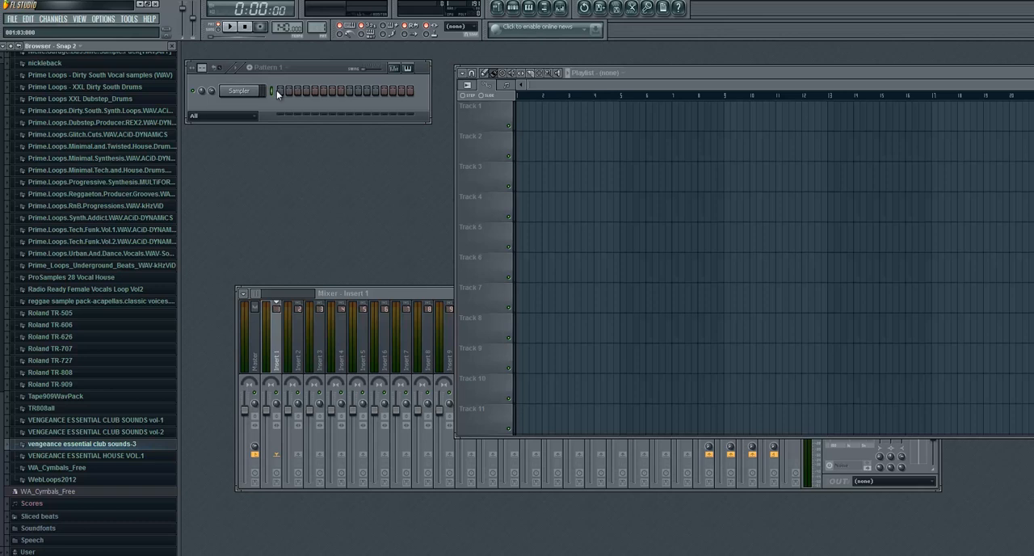
- Load Boom_DS_Bad_Boy_PL_1 from the Prime Loops XXL Dirty South Drums booms into the Sampler channel and add Boom_DS_Bad_Boy_PL_2 as a new channel
scroll(145, 194, up, 9)
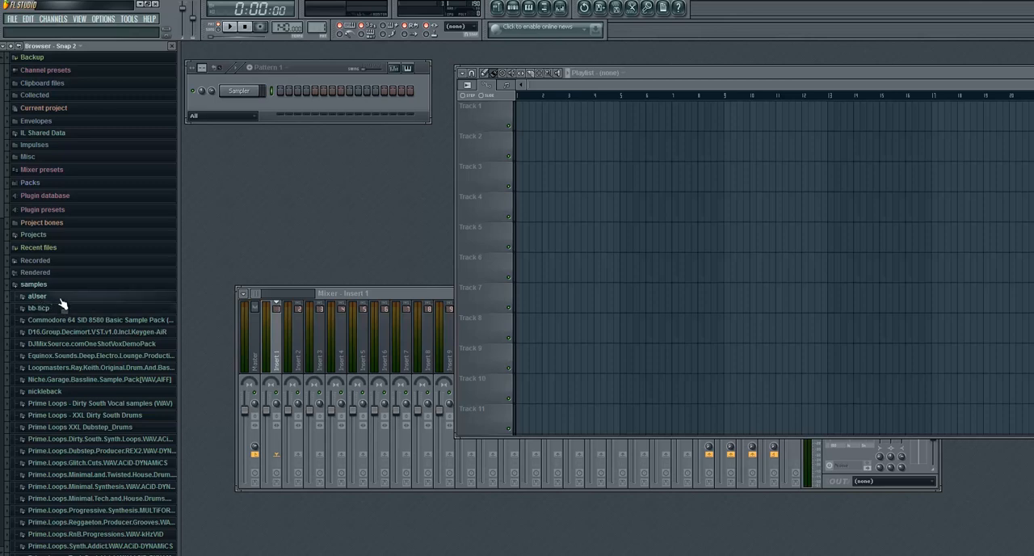
scroll(64, 312, down, 6)
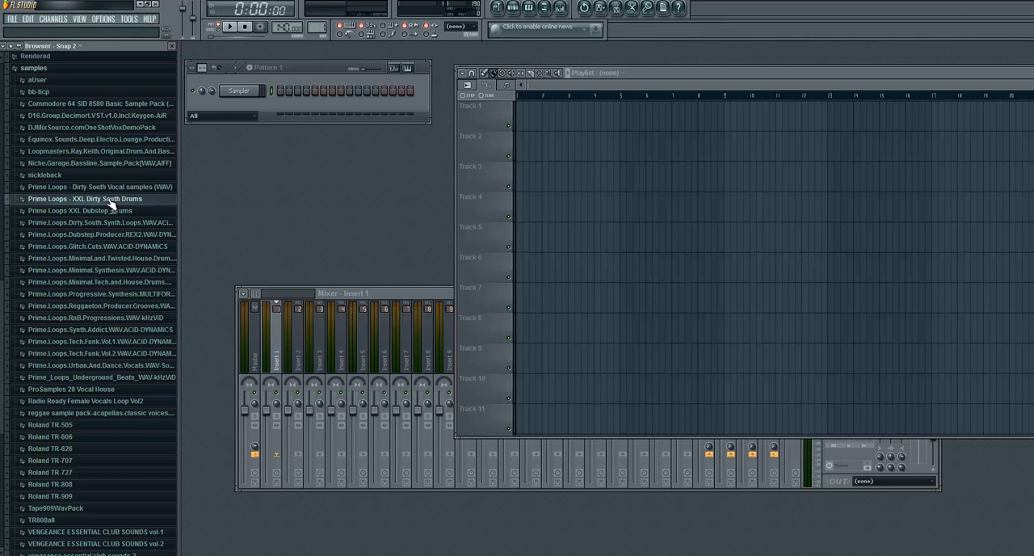
click(109, 200)
click(95, 209)
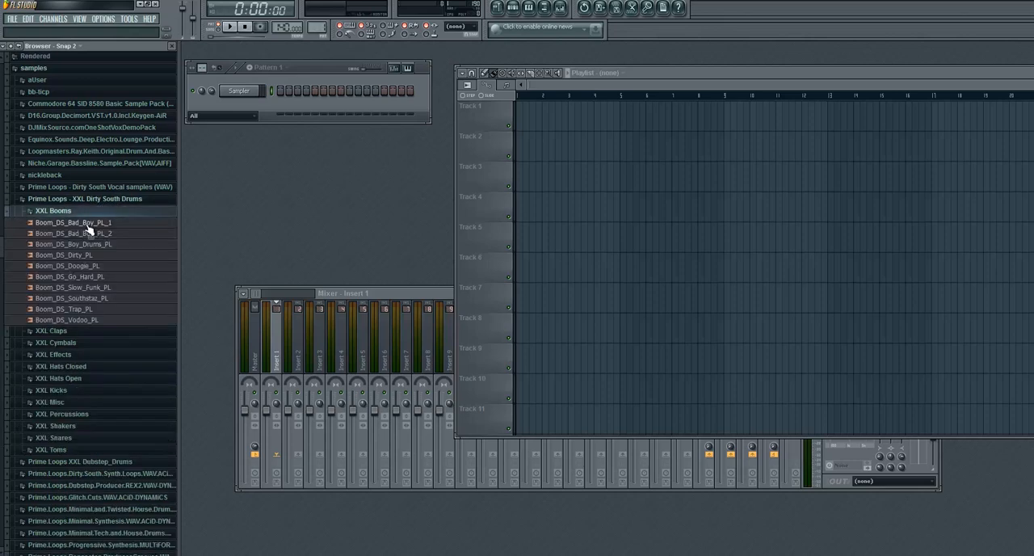
click(84, 224)
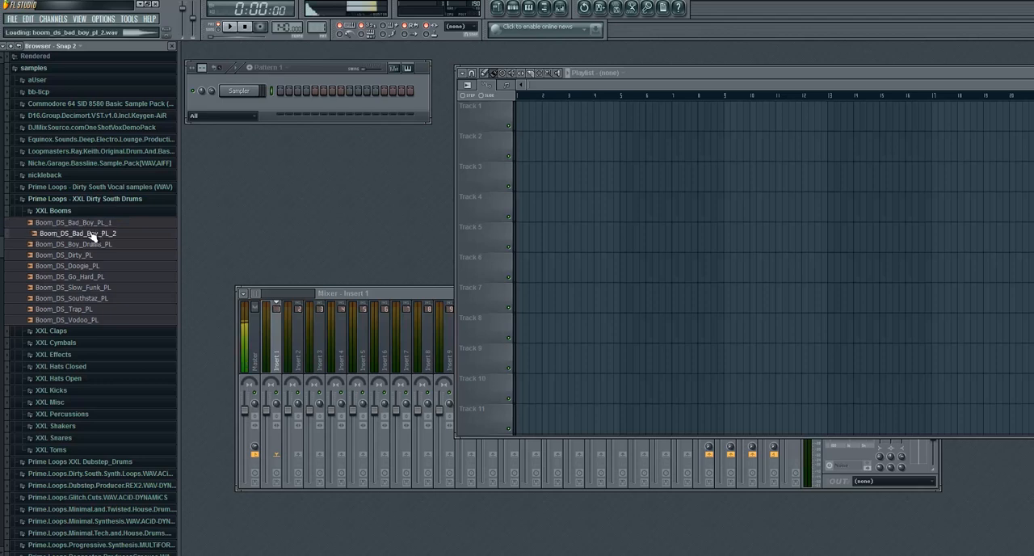
click(93, 233)
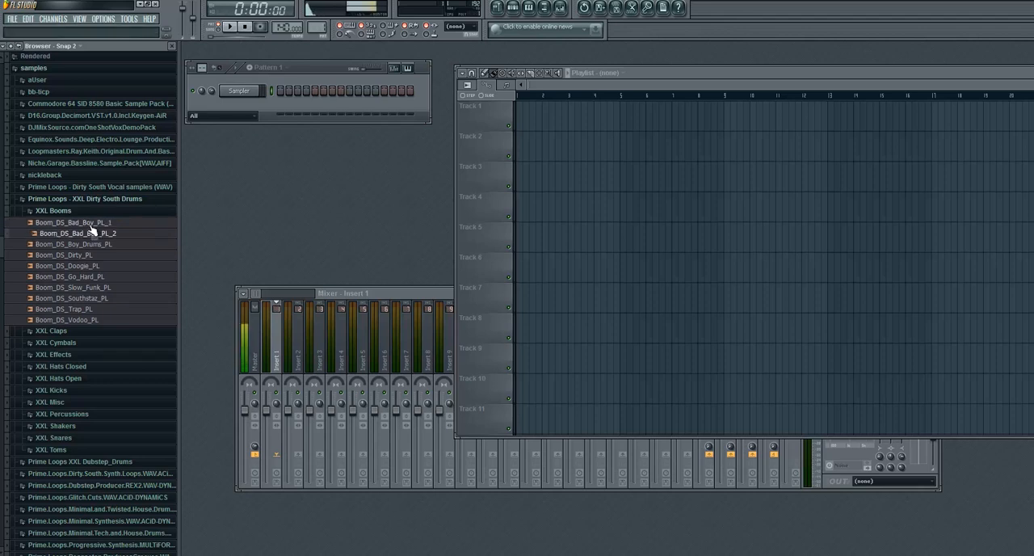
drag(85, 223, 239, 95)
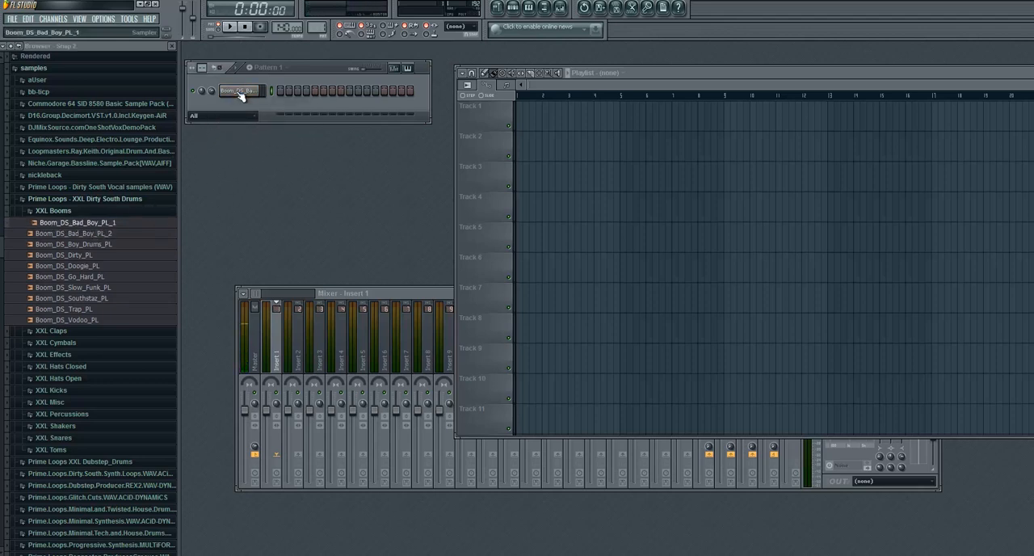
drag(81, 234, 220, 117)
click(53, 210)
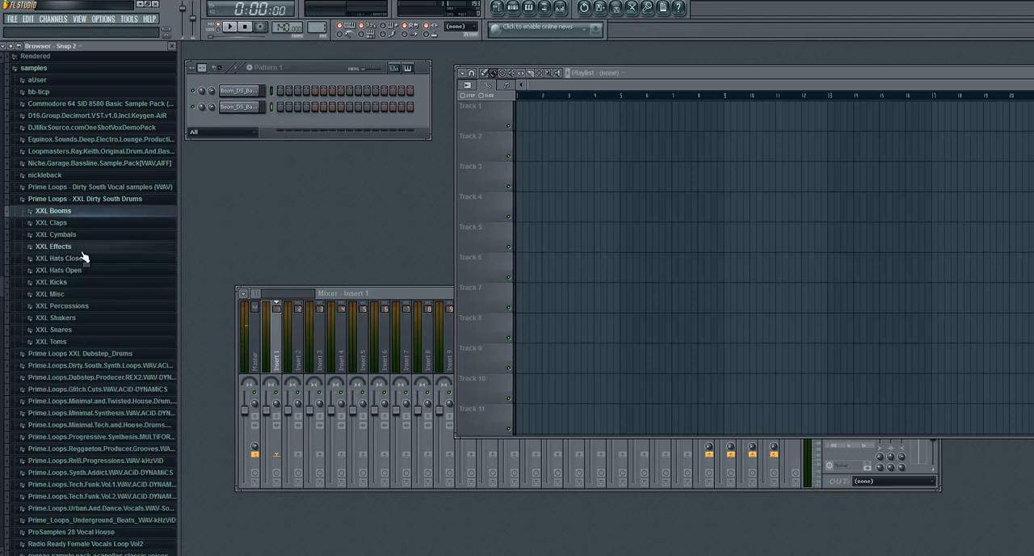
- Audition the XXL closed hats and add Hh_DS_Shake_Yo_Ass_PL as a new channel in Pattern 1
click(82, 259)
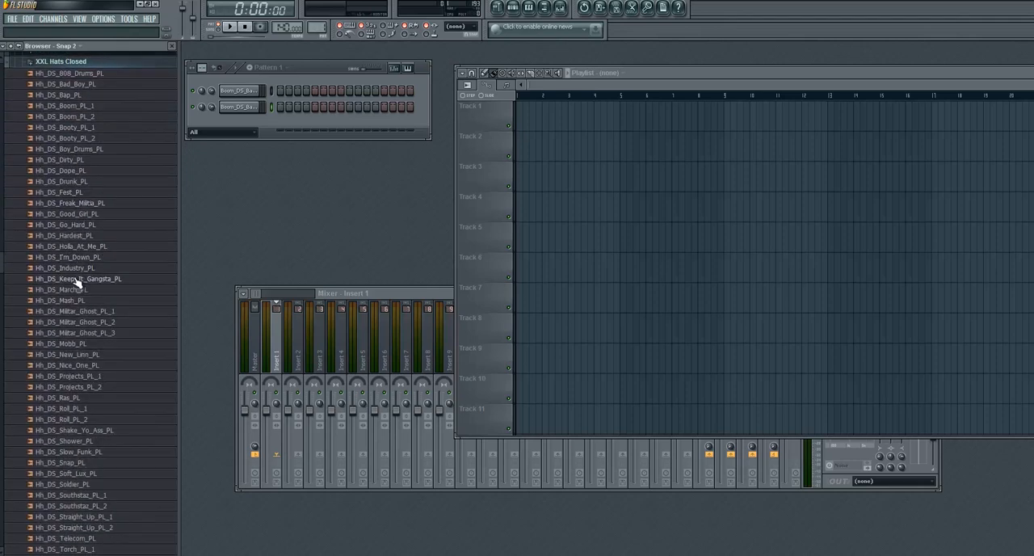
click(81, 265)
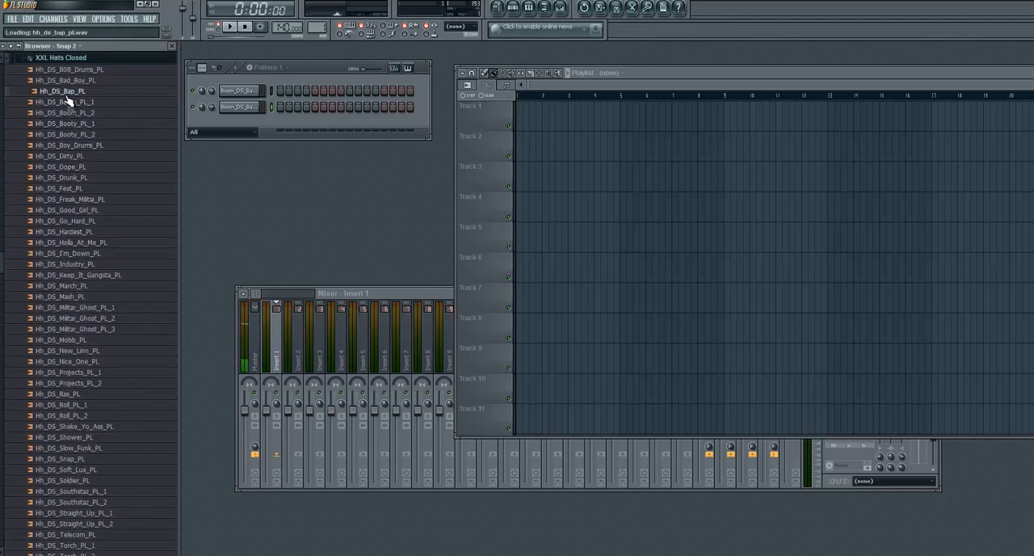
click(68, 123)
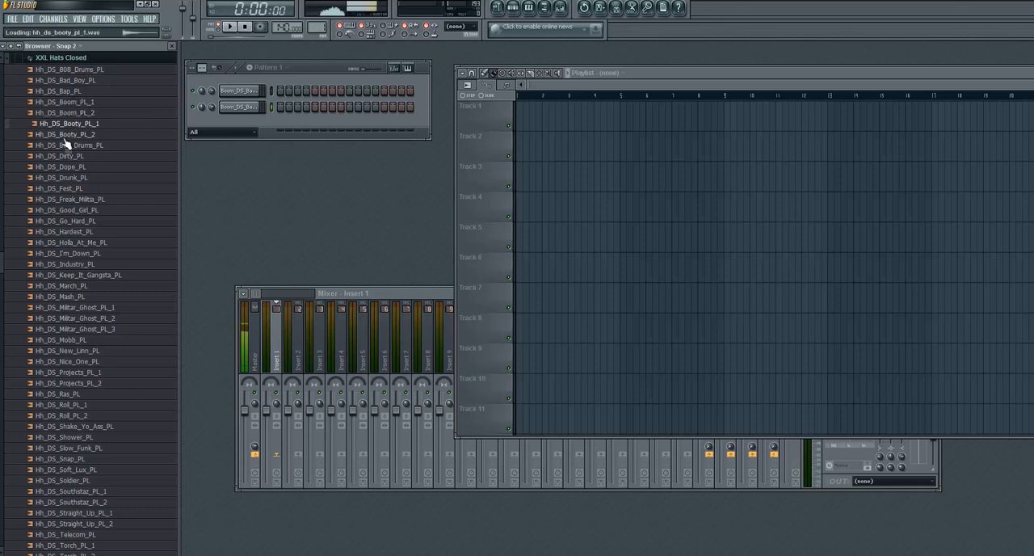
key(Up)
key(Down)
key(Down)
key(Down)
key(Down)
key(Down)
key(Down)
key(Down)
key(Down)
key(Down)
key(Down)
key(Down)
key(Down)
key(Down)
key(Down)
key(Down)
key(Down)
key(Down)
key(Down)
key(Down)
key(Down)
key(Down)
key(Down)
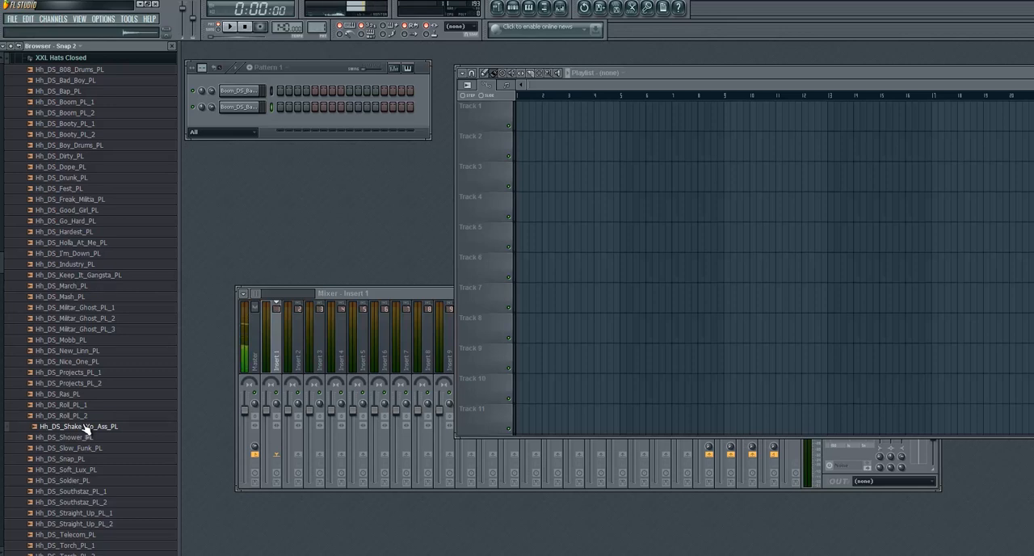
drag(86, 430, 243, 126)
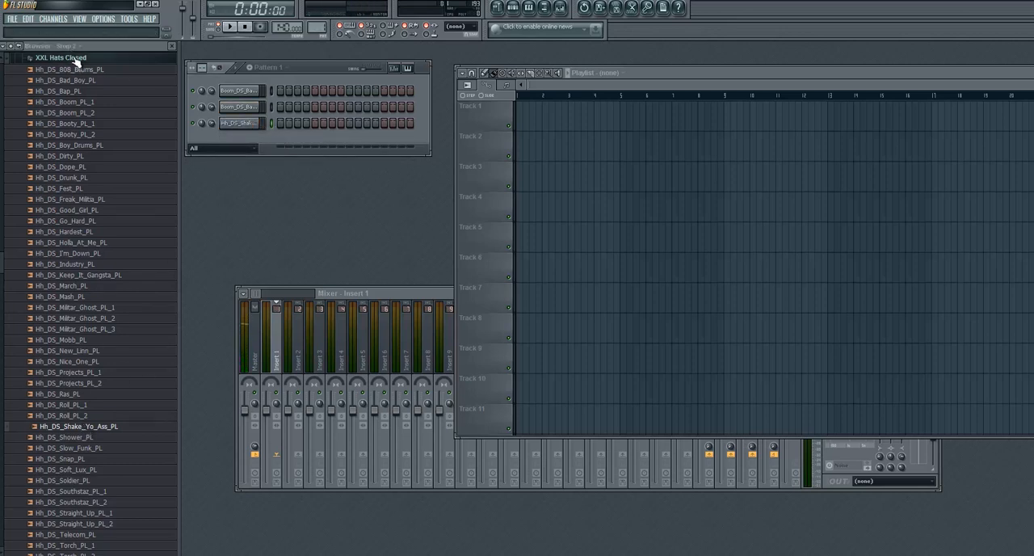
- Audition the XXL open hats, add Oh_DS_Boy_Drums_PL as a new channel, and collapse the hat folders
click(72, 58)
scroll(81, 160, up, 3)
click(81, 158)
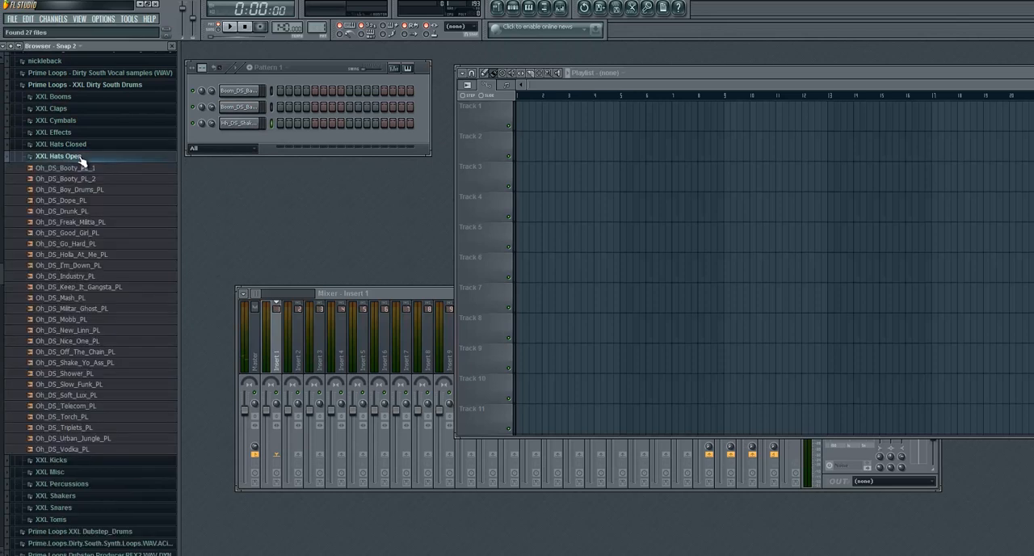
click(69, 276)
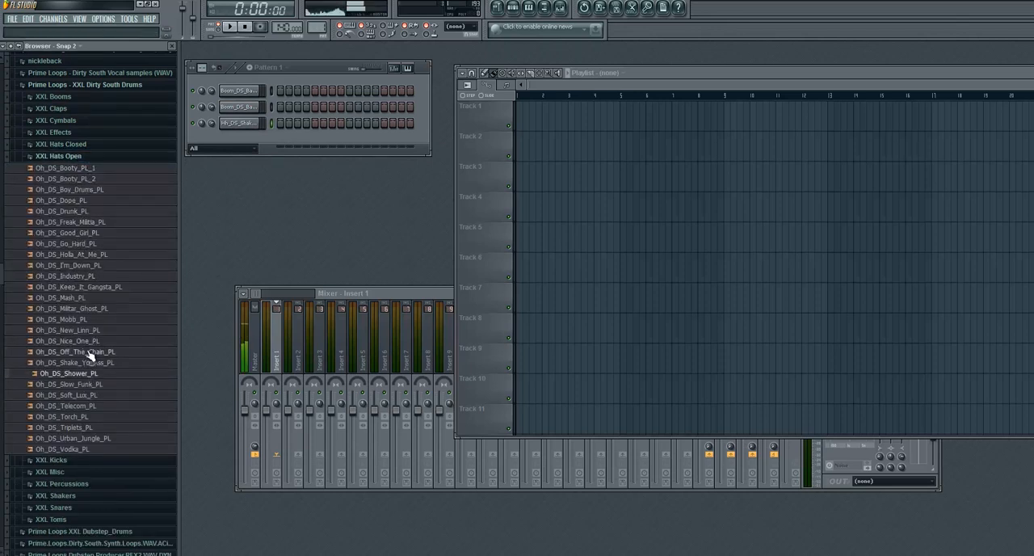
click(89, 352)
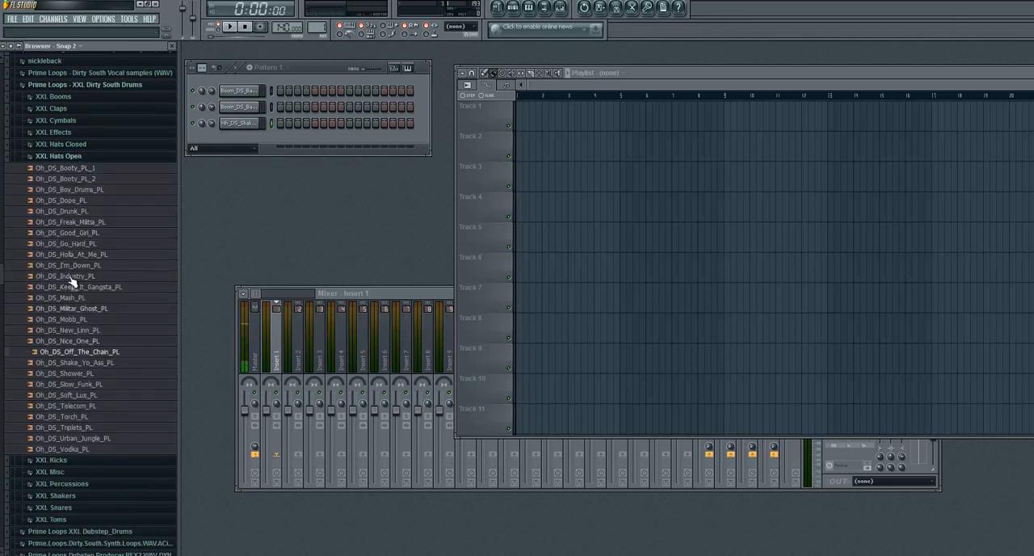
click(71, 190)
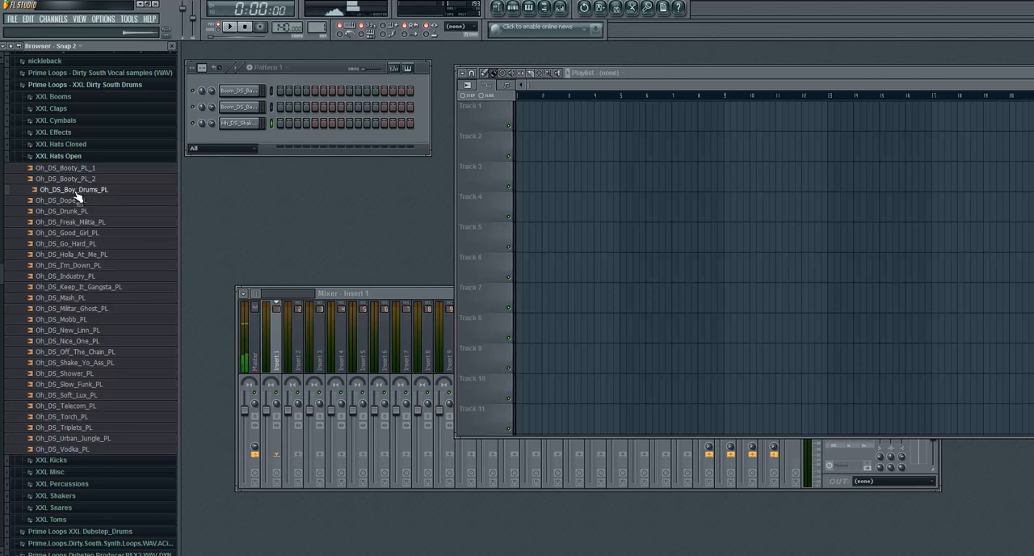
drag(114, 188, 237, 142)
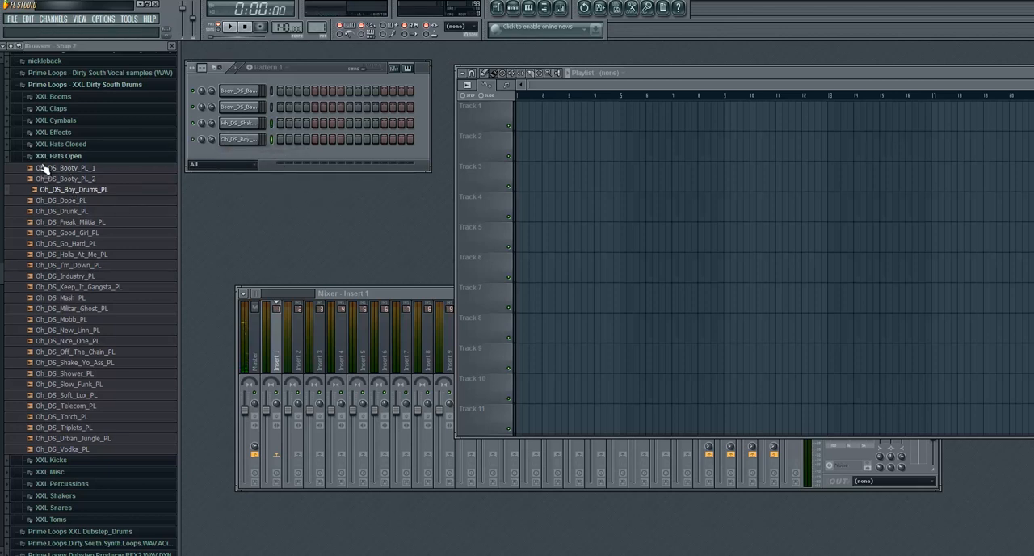
click(60, 144)
scroll(79, 143, up, 2)
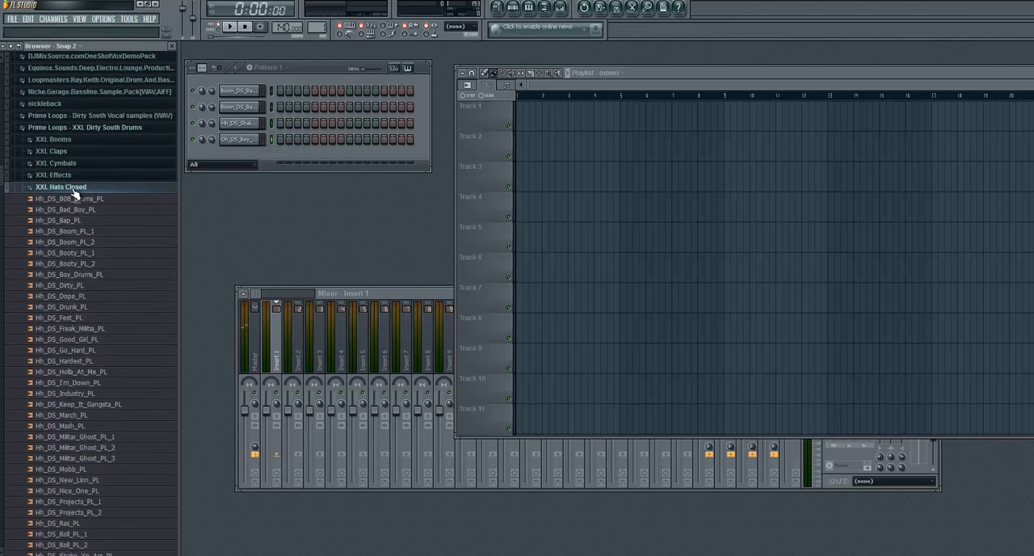
click(72, 190)
click(68, 202)
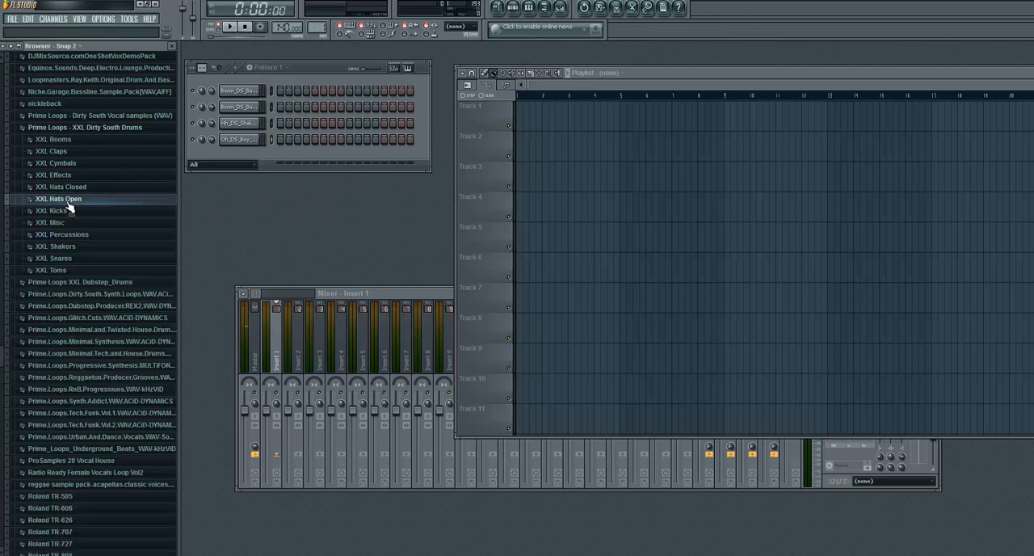
- Audition the XXL snares and add Snr_DS_Go_Hard_PL_1 as a new channel below the open hat
click(78, 259)
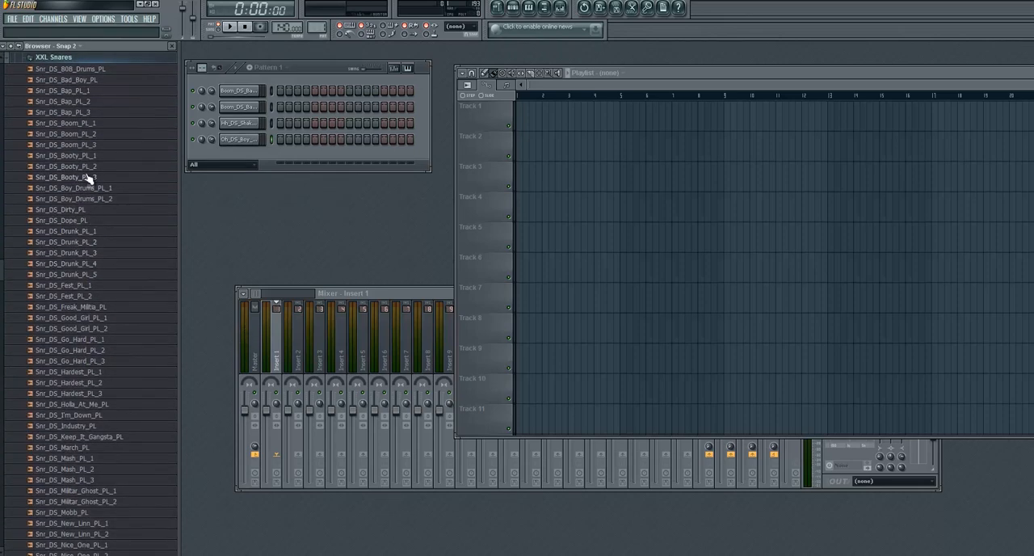
click(99, 70)
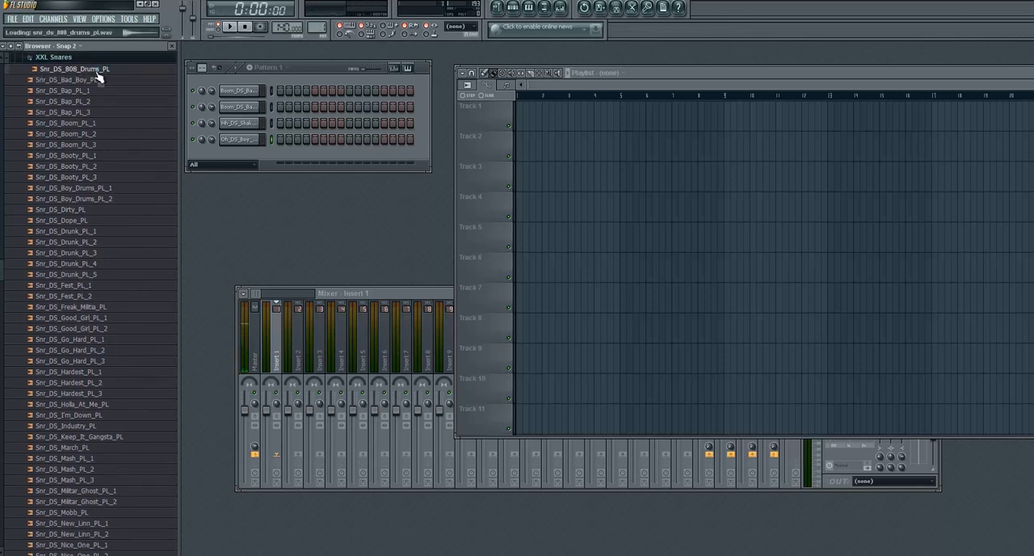
click(58, 210)
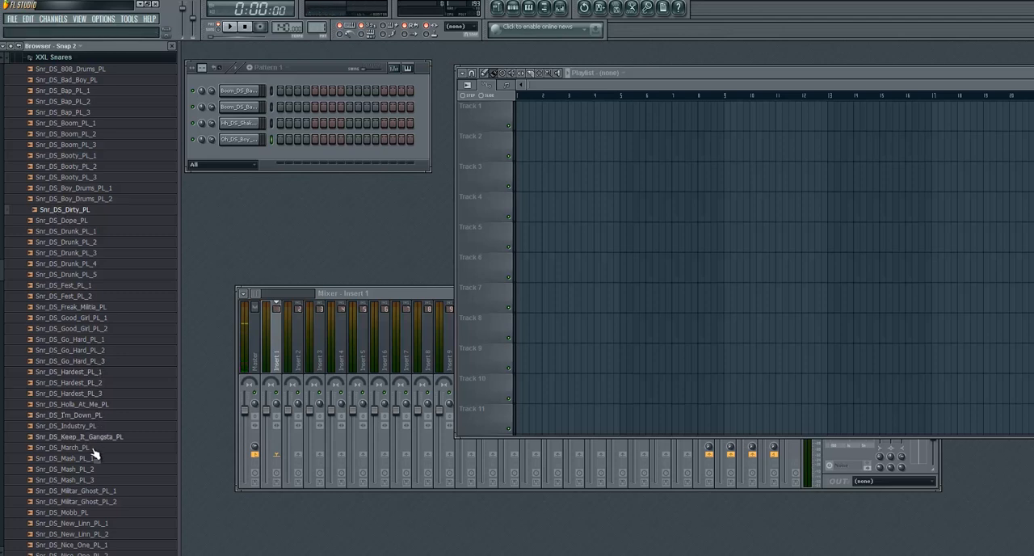
click(80, 353)
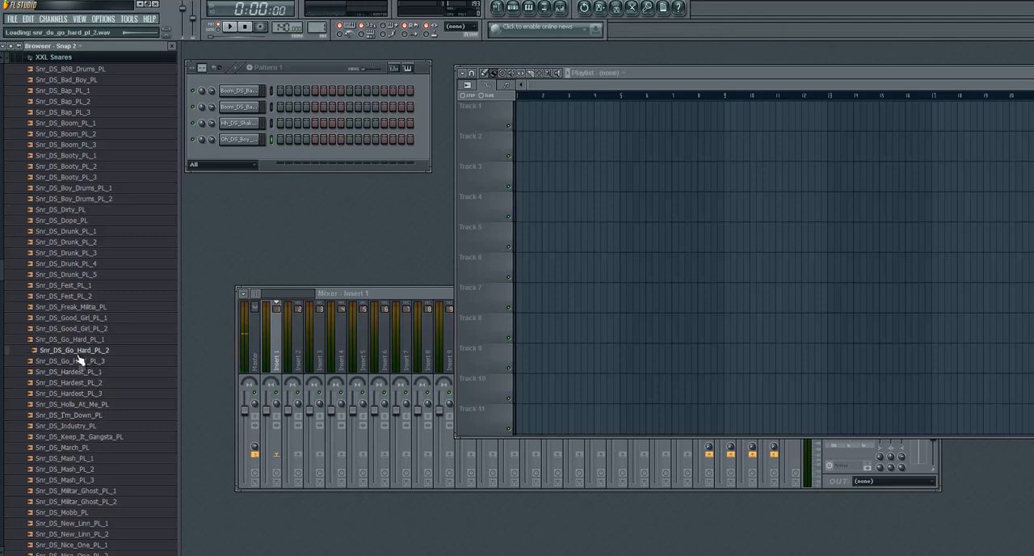
click(79, 340)
drag(80, 346, 248, 158)
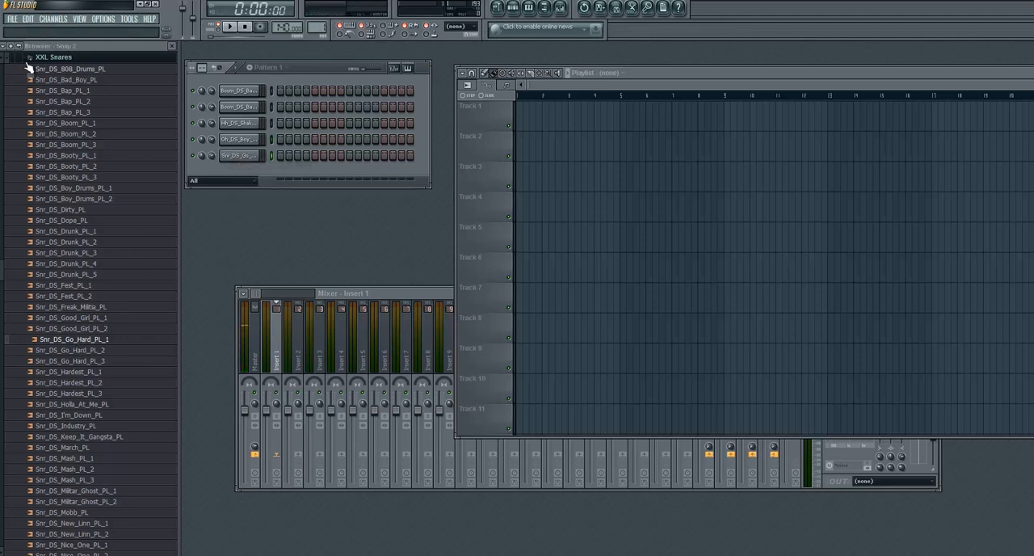
- Add Snr_DS_808_Drums_PL as a second snare channel and collapse the snares folder
scroll(88, 170, up, 4)
click(67, 200)
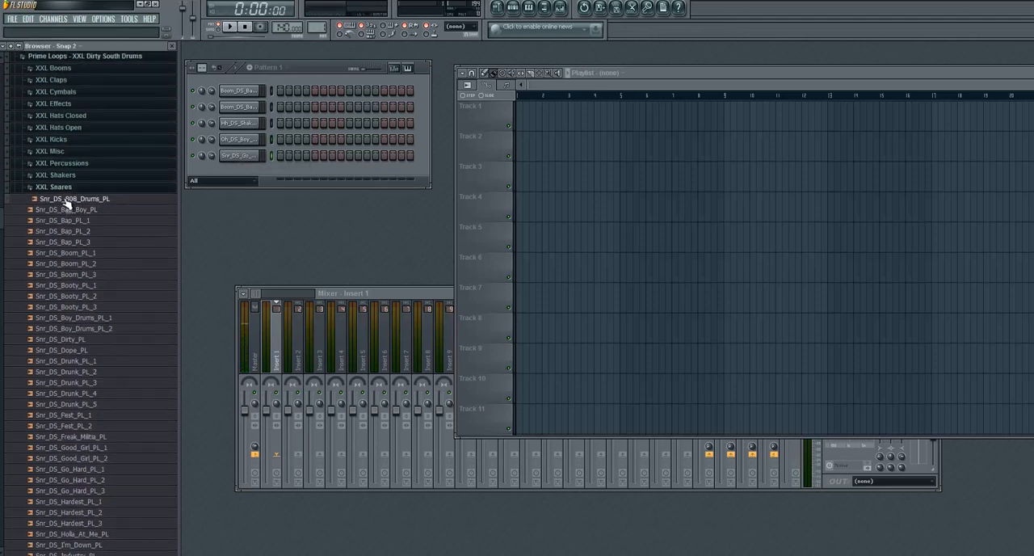
drag(67, 202, 244, 172)
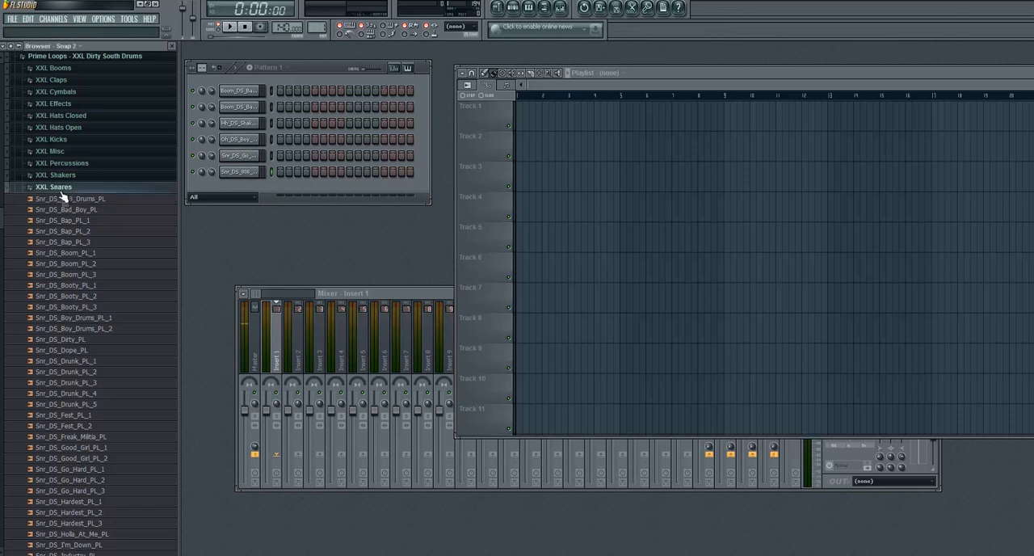
click(62, 190)
- Audition the XXL toms and add Tom_DS_Dirty_PL_1, Tom_DS_Dirty_PL_2 and Tom_DS_Dirty_PL_3 as new channels
click(76, 202)
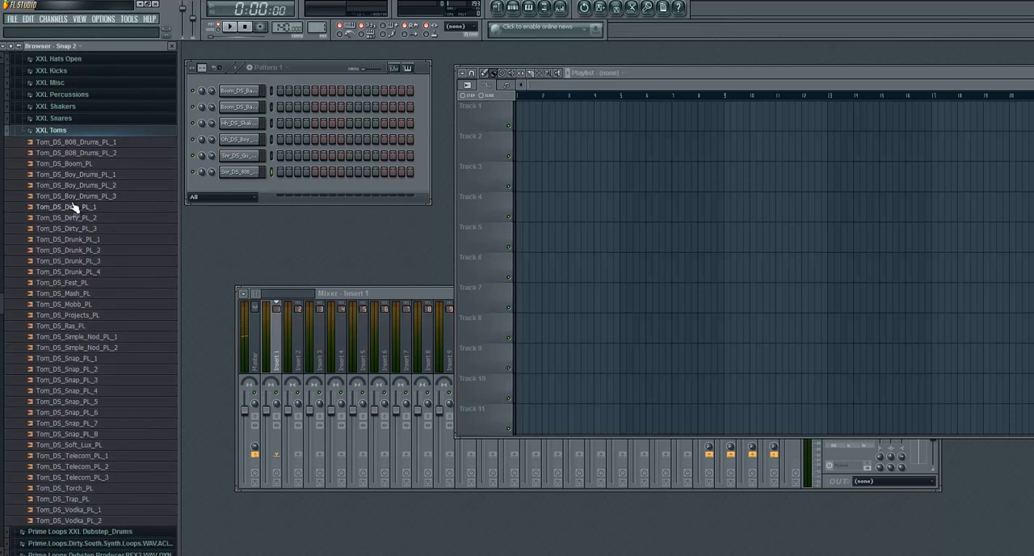
click(73, 208)
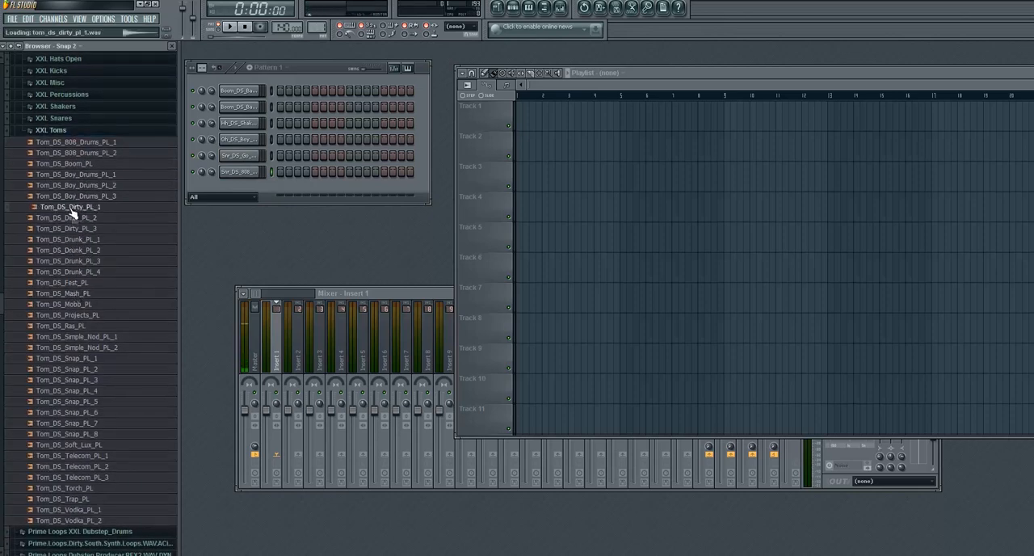
click(72, 220)
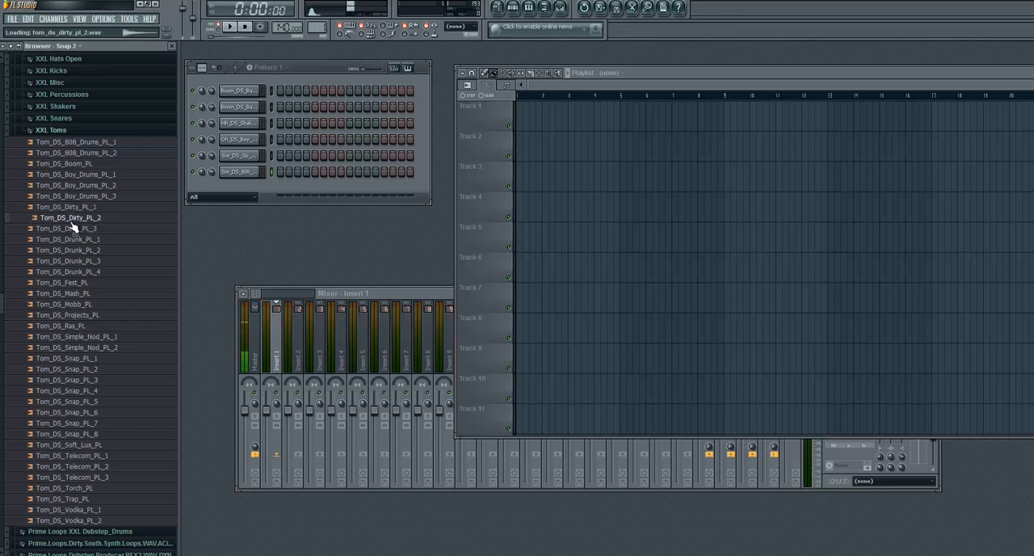
click(73, 229)
click(74, 241)
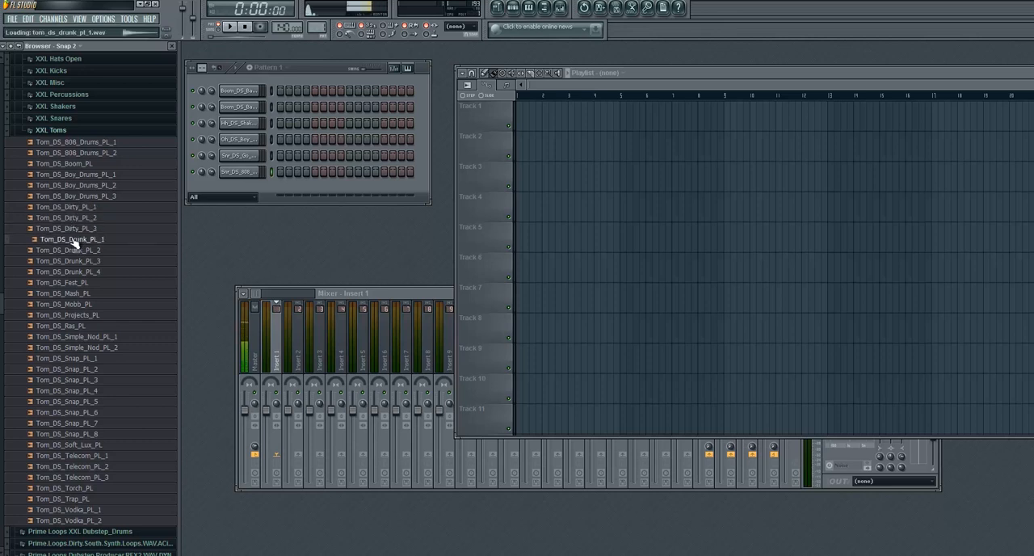
drag(72, 207, 230, 212)
drag(72, 229, 263, 222)
- Fill the 16 steps with the three toms in rotation, starting on the first and using the second on step 16, and play the pattern
click(280, 188)
click(289, 204)
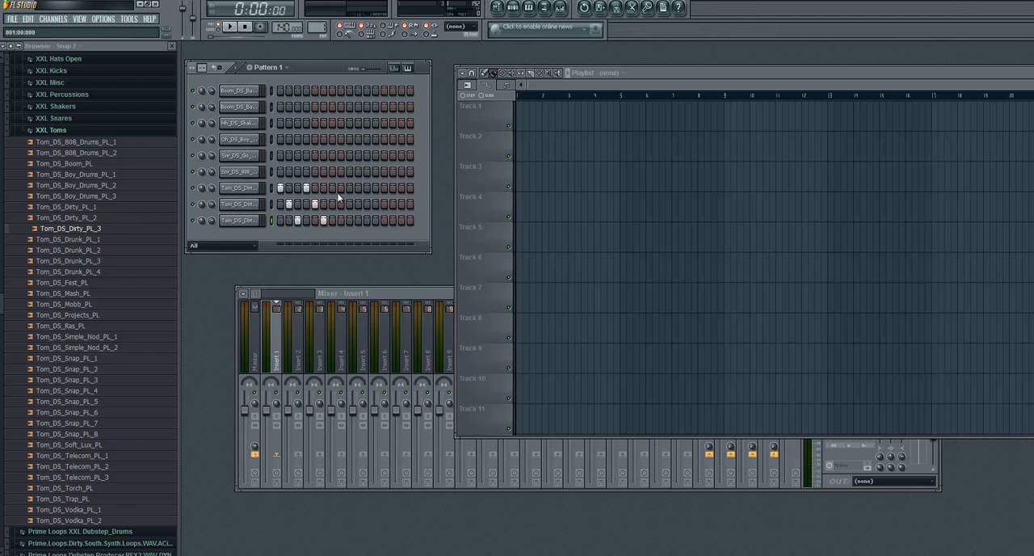
click(340, 204)
click(349, 220)
click(360, 188)
click(366, 204)
click(229, 26)
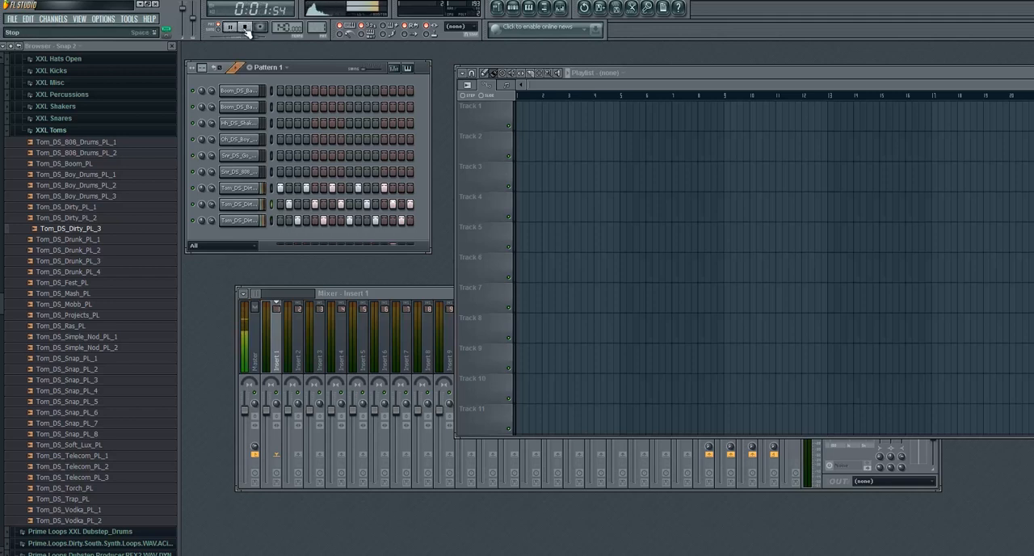
click(246, 27)
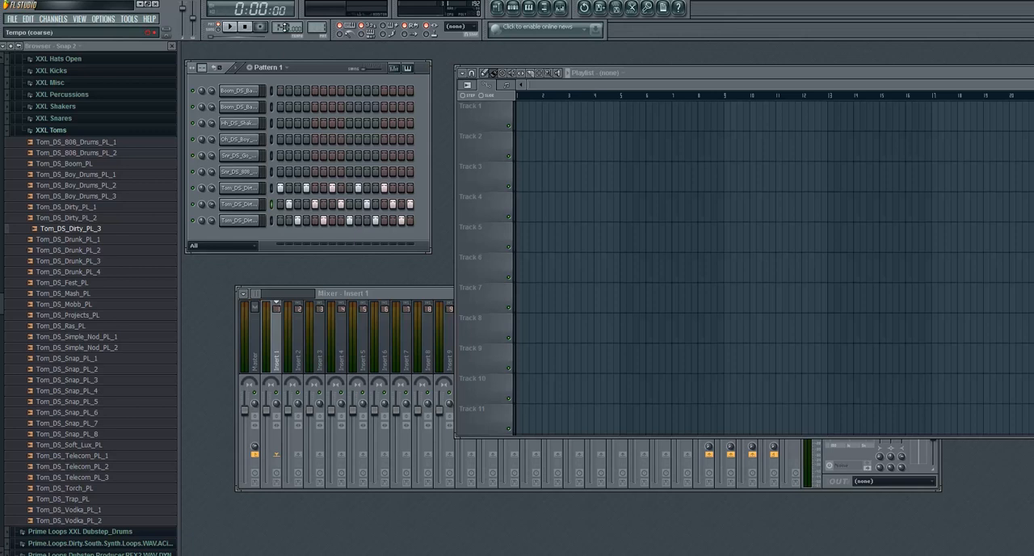
- Change the project tempo and play the tom pattern again
drag(285, 28, 363, 272)
click(230, 27)
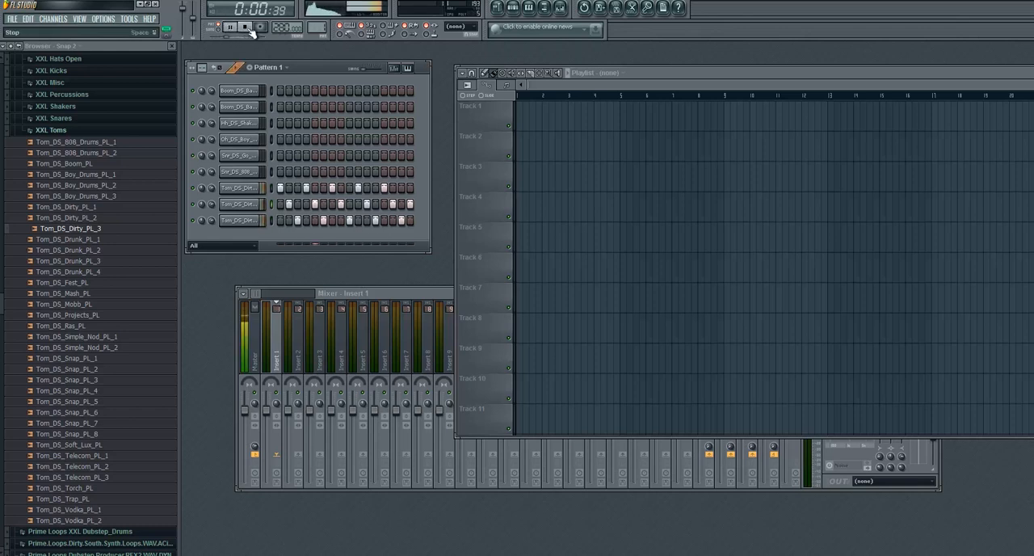
- Adjust the project tempo once more, play the tom pattern to hear it and stop playback
click(247, 28)
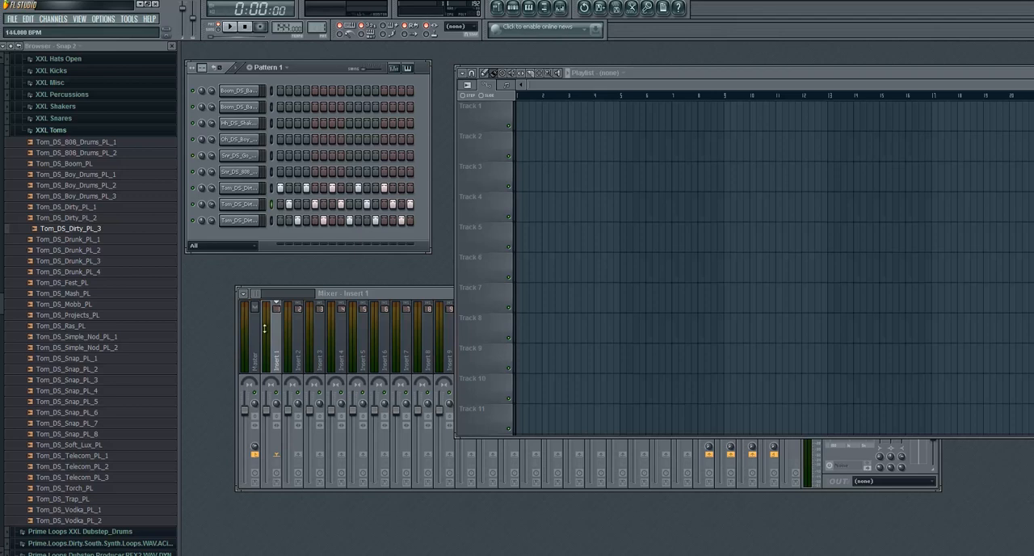
drag(249, 402, 257, 466)
click(229, 26)
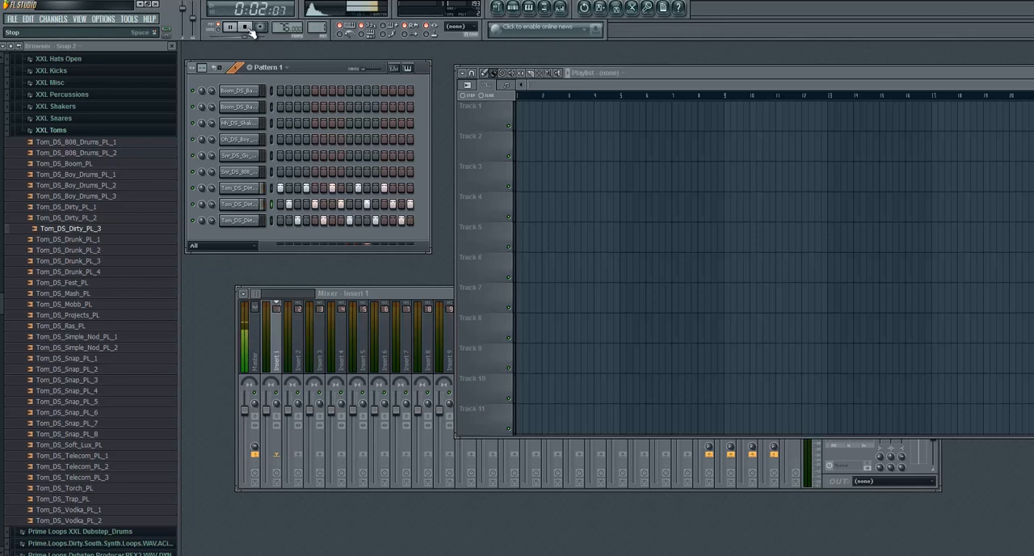
click(248, 29)
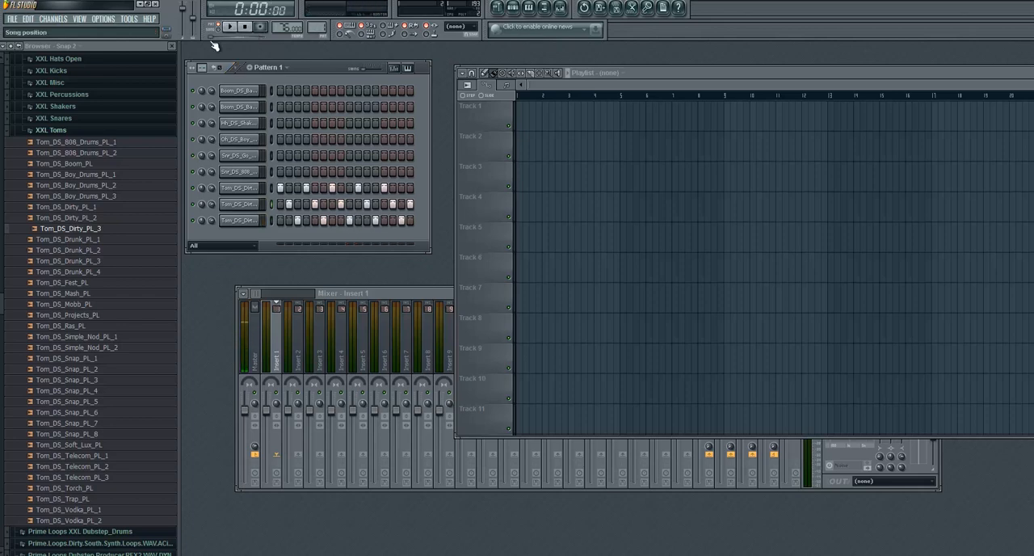
- Collapse the toms and XXL Dirty South Drums folders and expand Dirty Hollas in the Prime Loops Dirty South Vocal samples
click(60, 131)
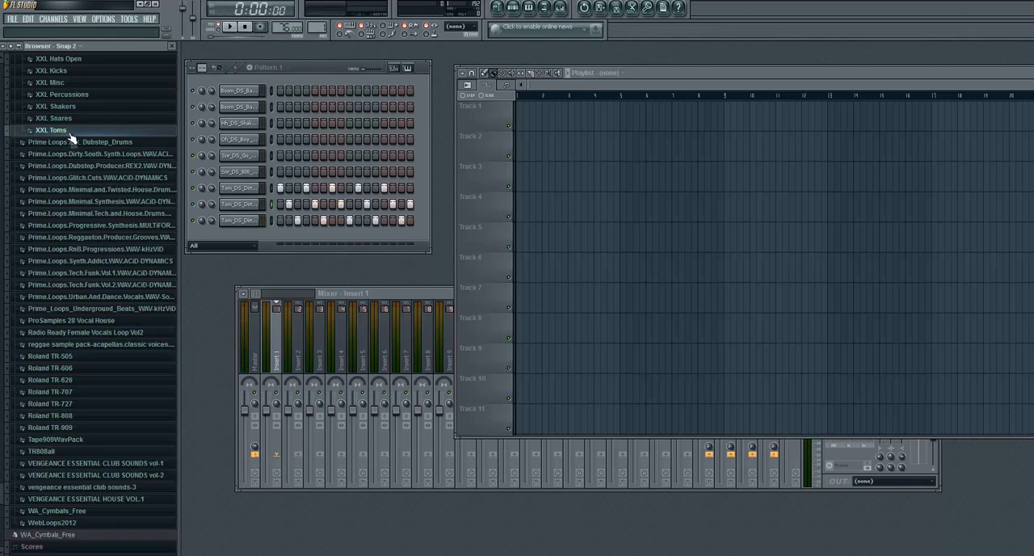
scroll(117, 186, up, 5)
click(85, 160)
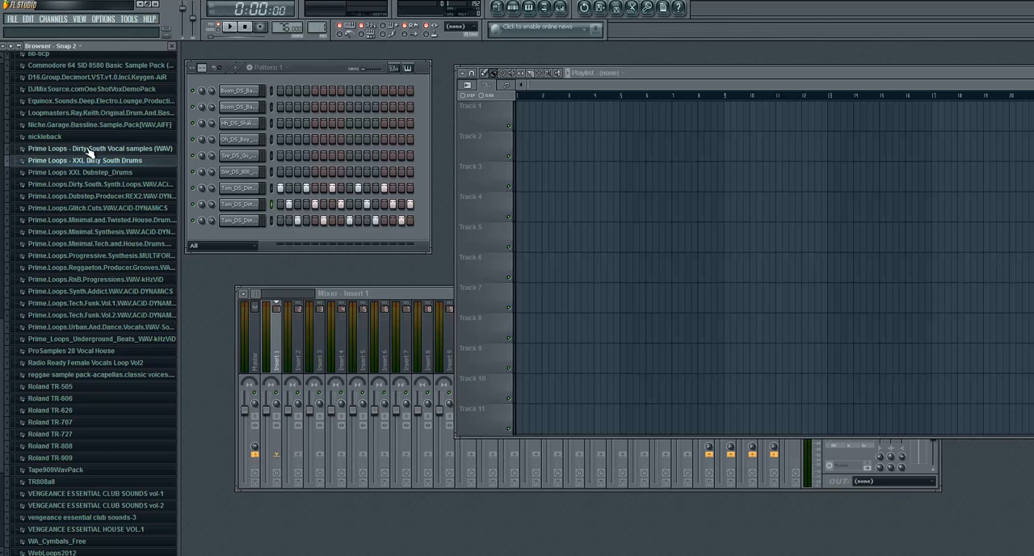
click(90, 151)
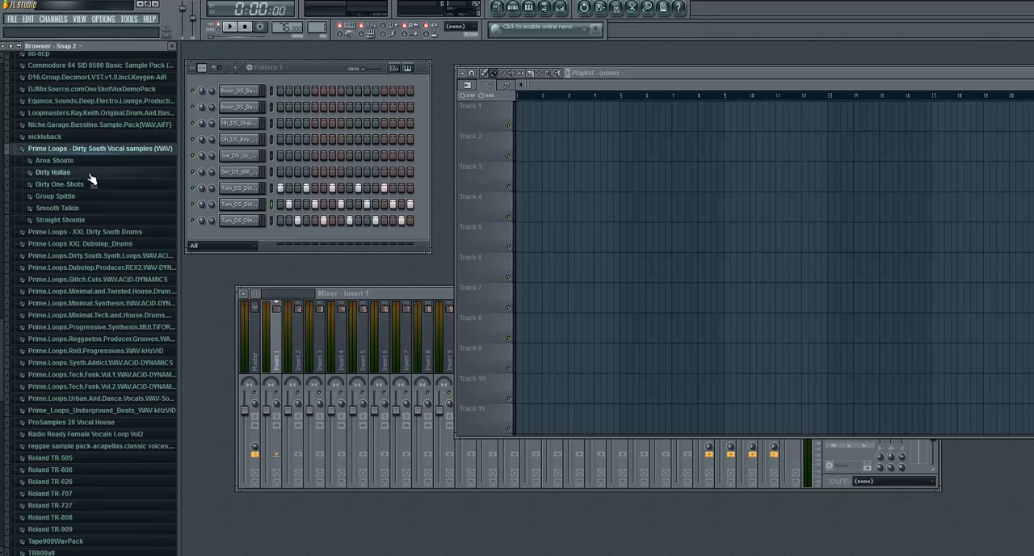
click(91, 180)
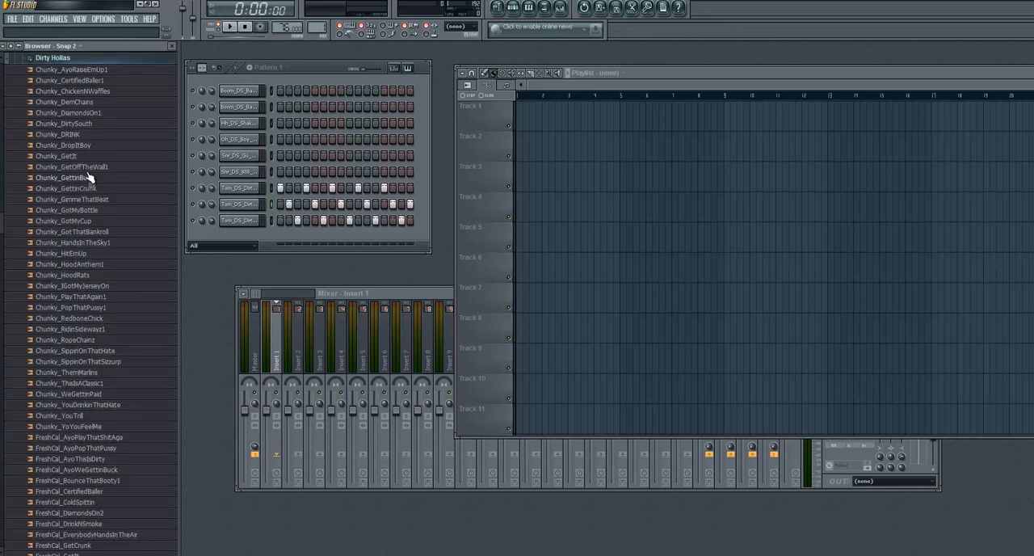
- Audition Chunky_GimmeThatBeat, Chunky_GotMyBottle and Chunky_GotMyCup, and add Chunky_GimmeThatBeat as a new channel
click(104, 200)
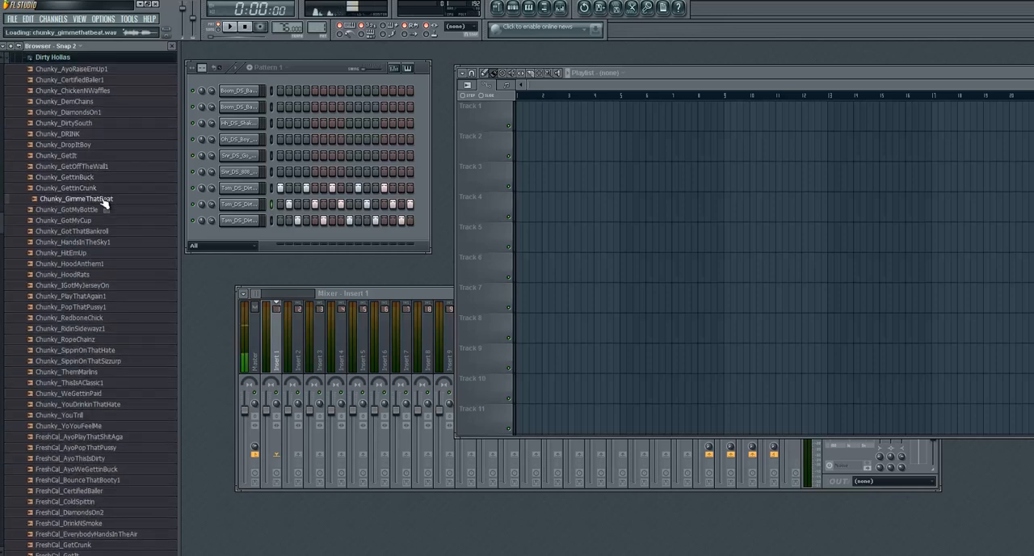
click(97, 211)
click(87, 221)
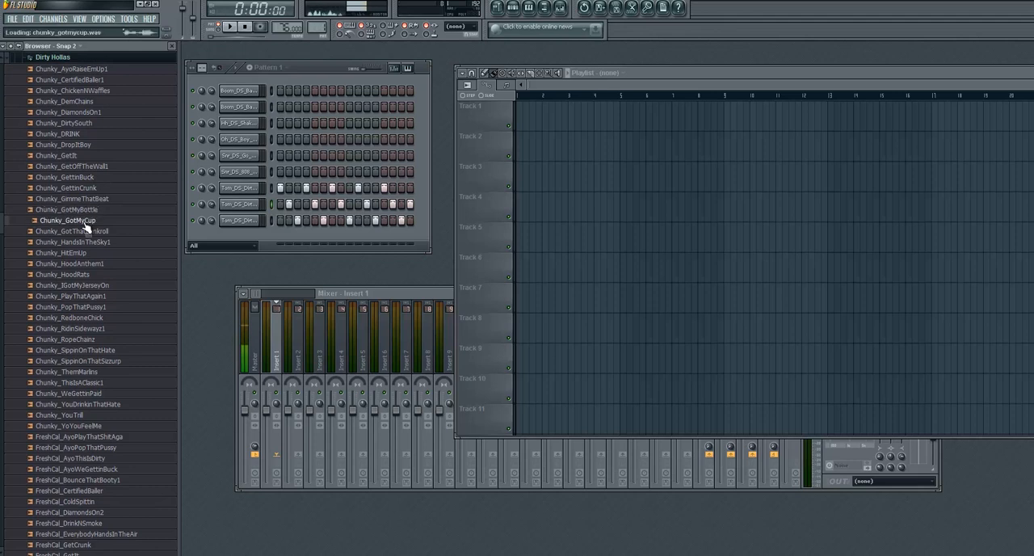
drag(84, 200, 249, 236)
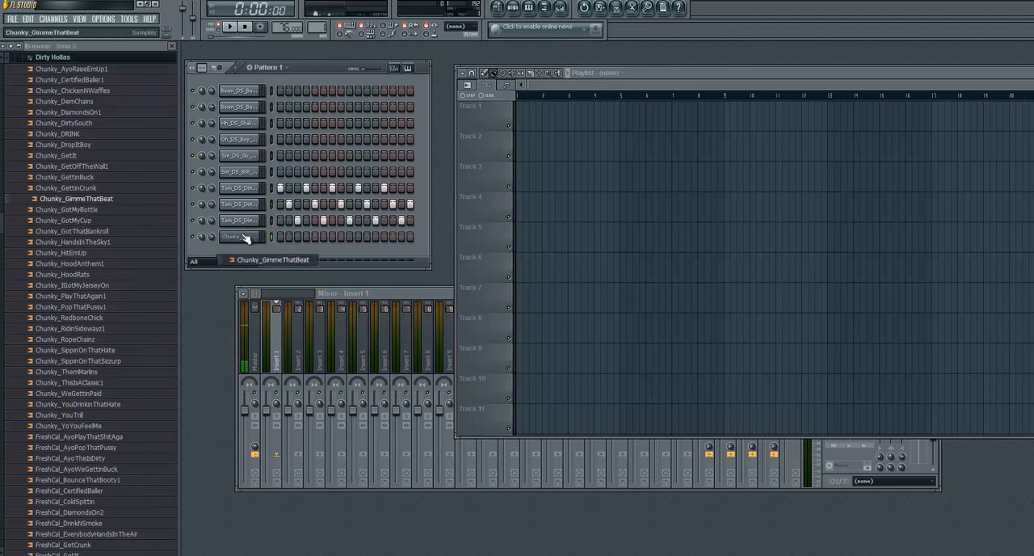
- Audition Chunky_DRINK and Chunky_DemChains, and add Chunky_DemChains as a new channel below the other vocal
click(71, 133)
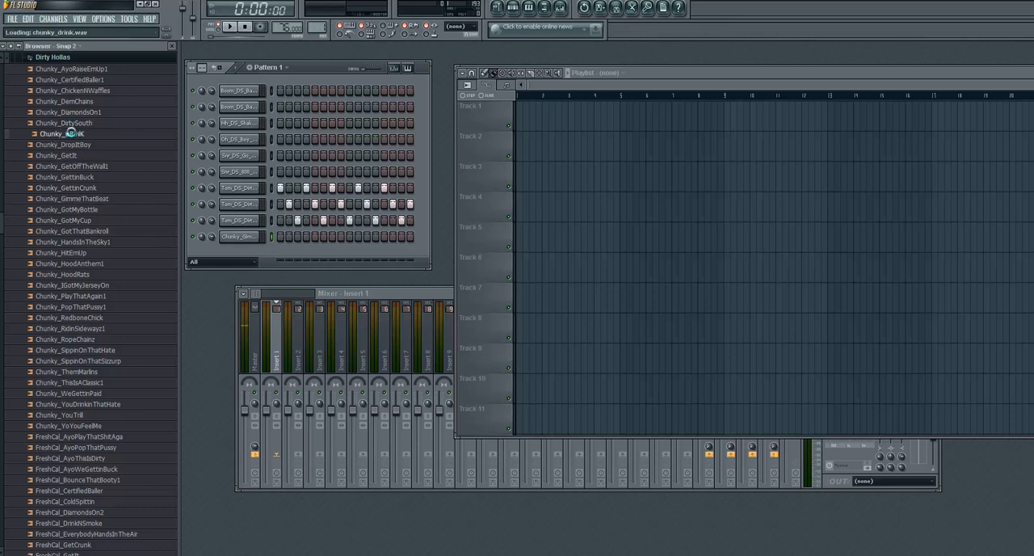
click(80, 102)
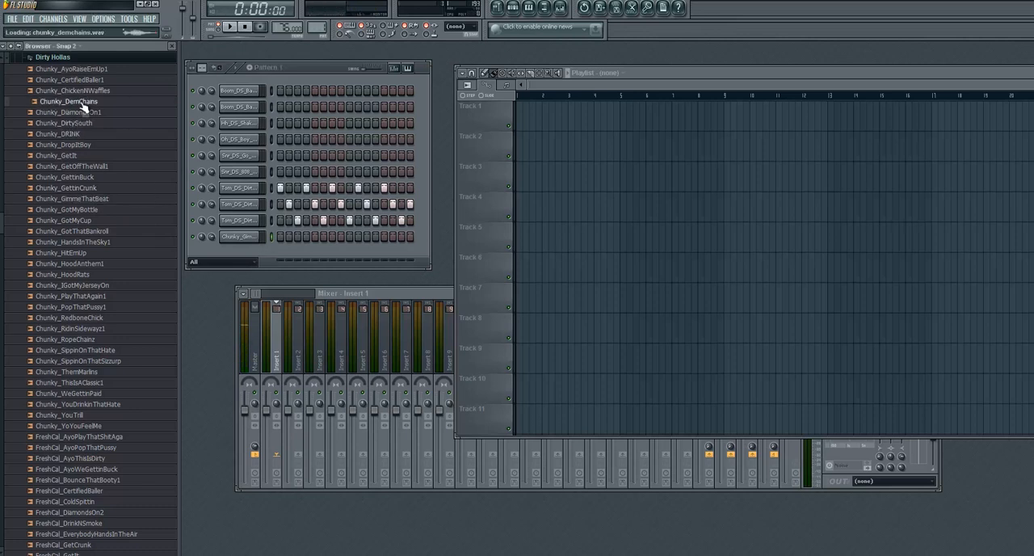
drag(83, 106, 237, 255)
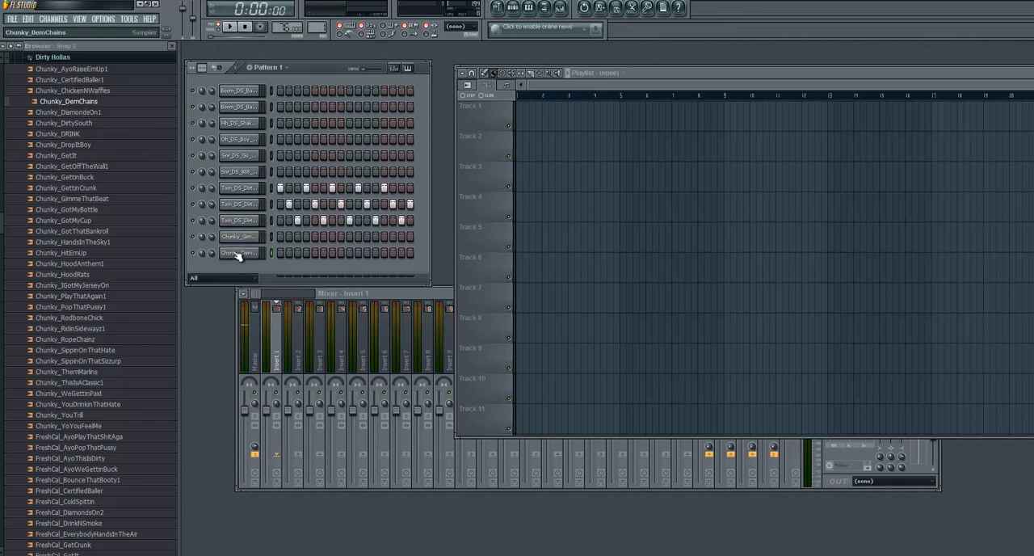
- Open the Chunky_DemChains channel settings, set the pitch knob range to 6 semitones and audition the sample
click(238, 256)
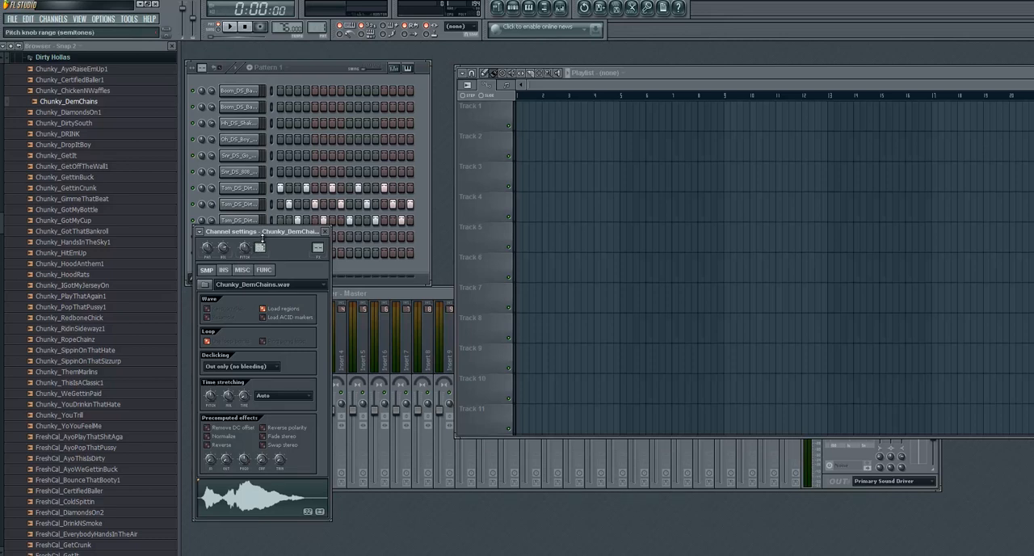
click(266, 485)
click(261, 480)
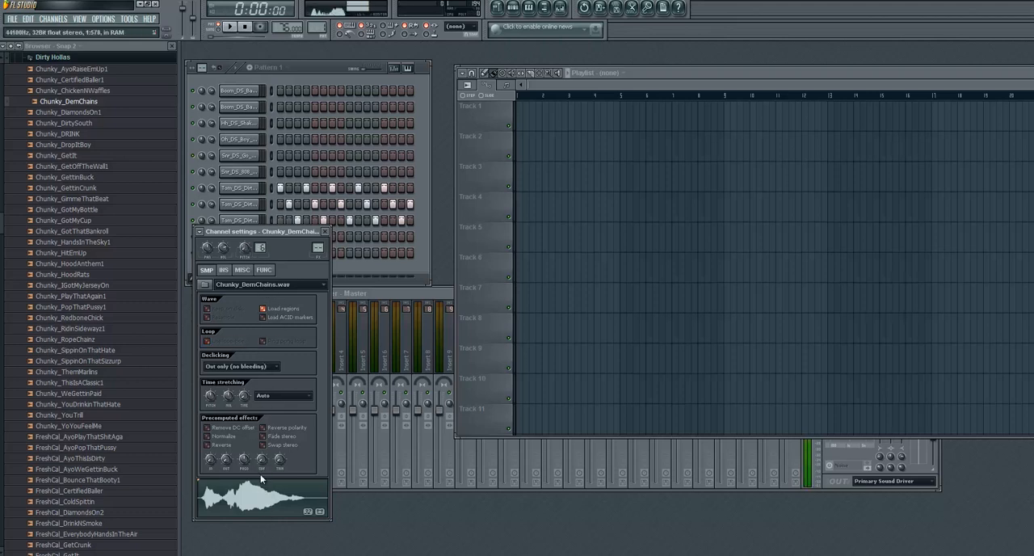
- Set the sample's time stretching mode to Resample and its pitch knob range to 12 semitones, and audition it
click(265, 395)
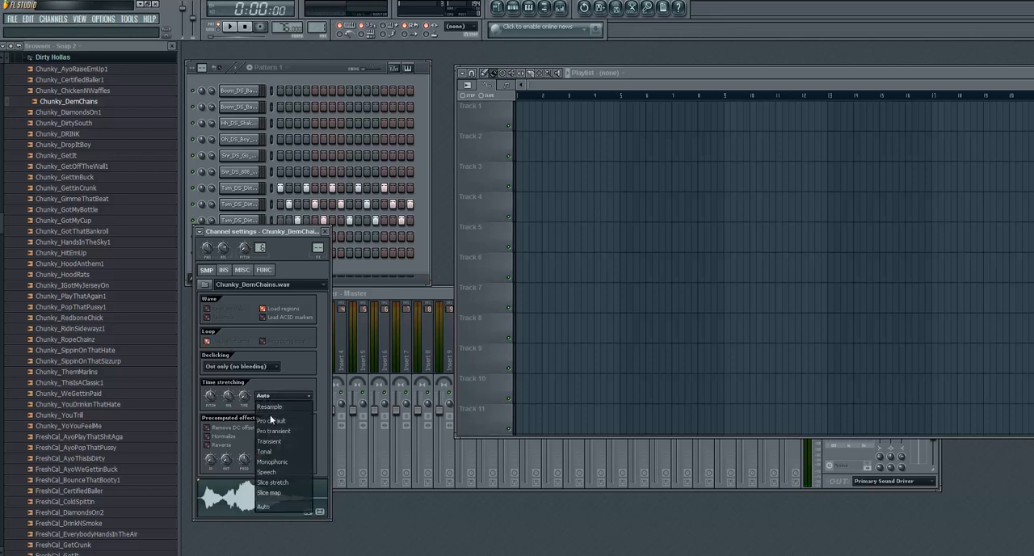
click(270, 406)
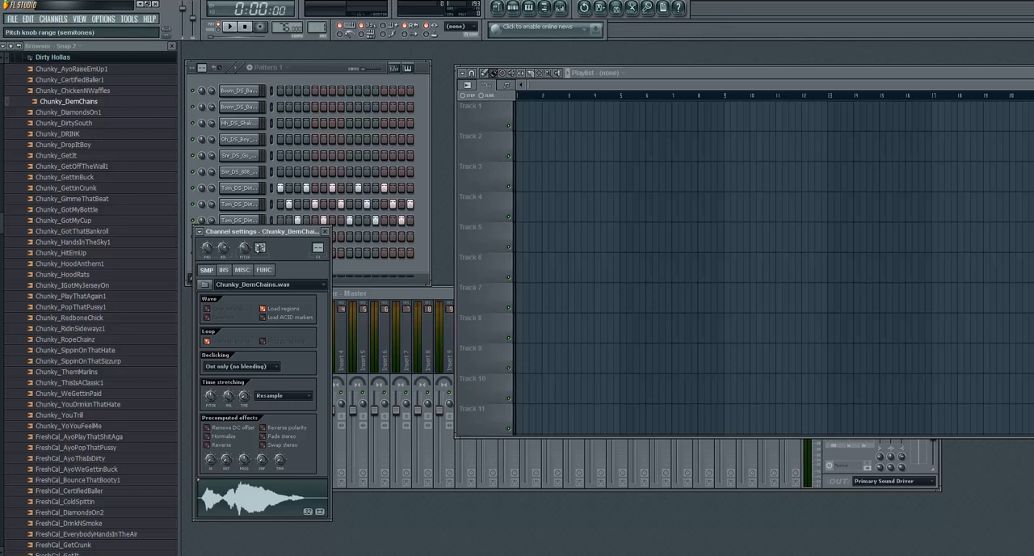
click(241, 493)
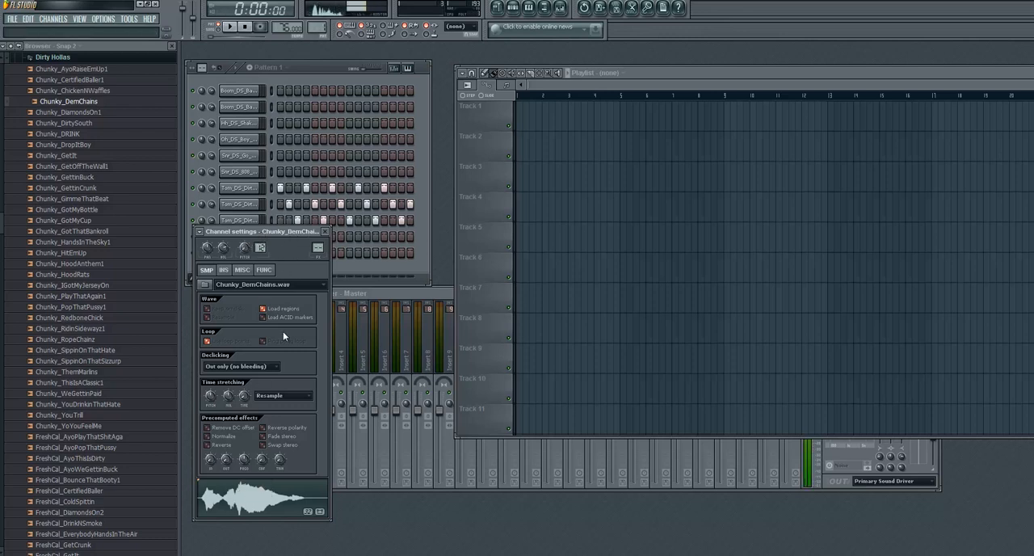
- Try the Pro default time stretching mode on the Chunky_DemChains sample, and return to Resample
click(270, 396)
click(273, 418)
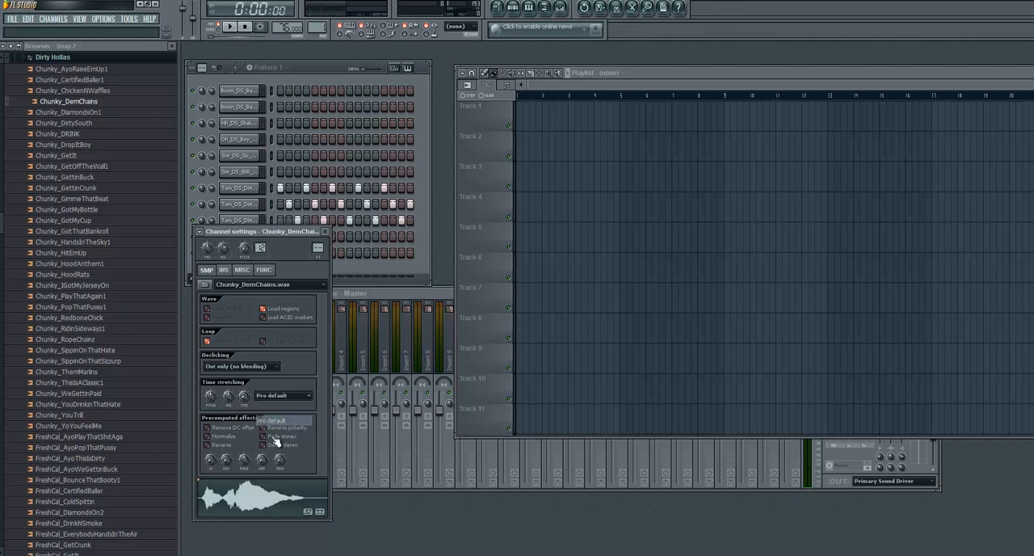
click(281, 393)
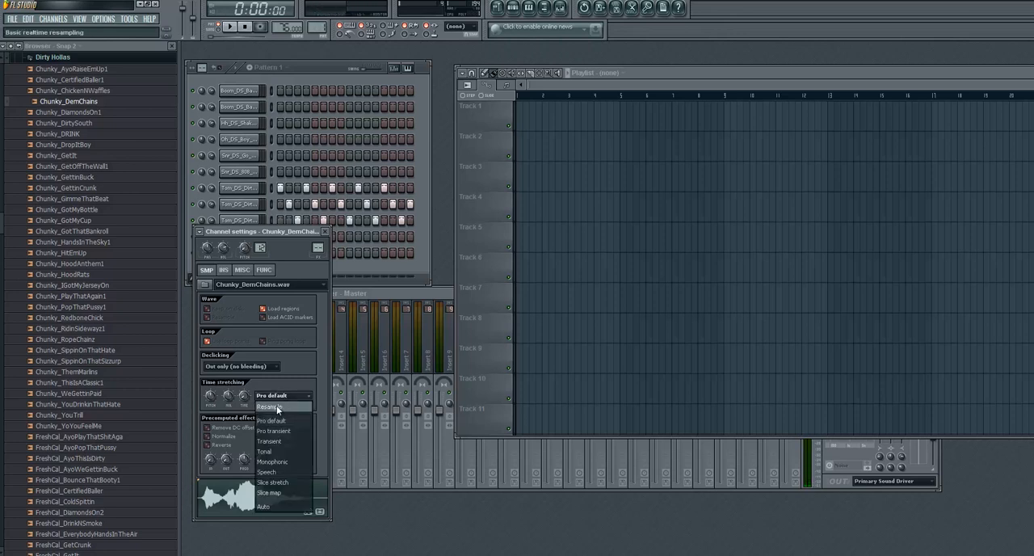
click(275, 404)
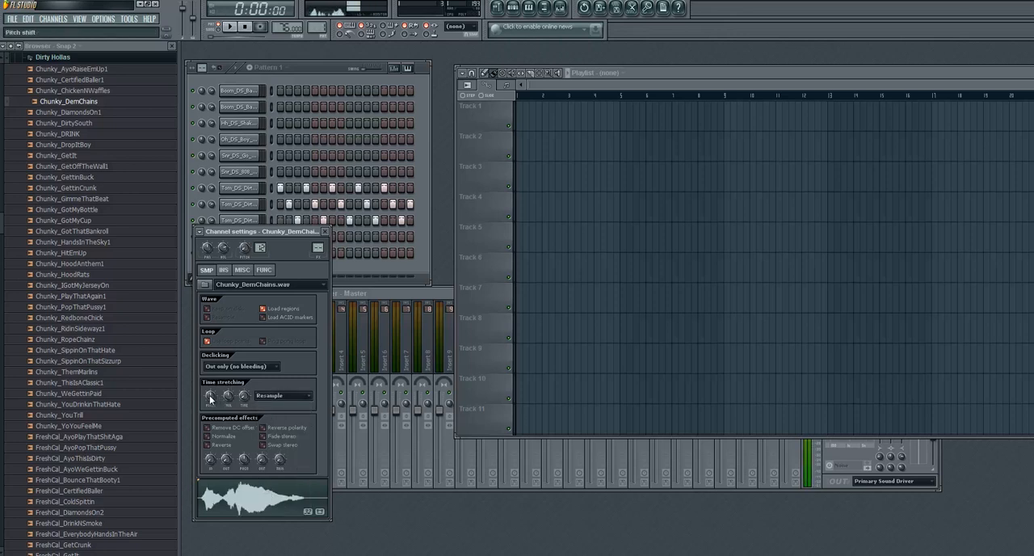
- Adjust the sample's time stretching pitch, audition it in Auto mode and close the channel settings
drag(210, 396, 214, 495)
click(262, 507)
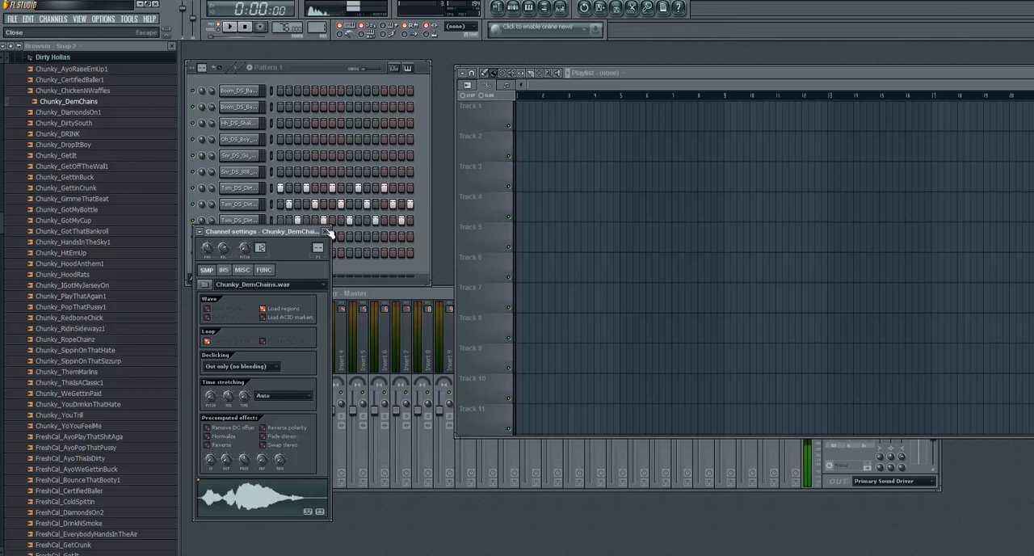
click(324, 232)
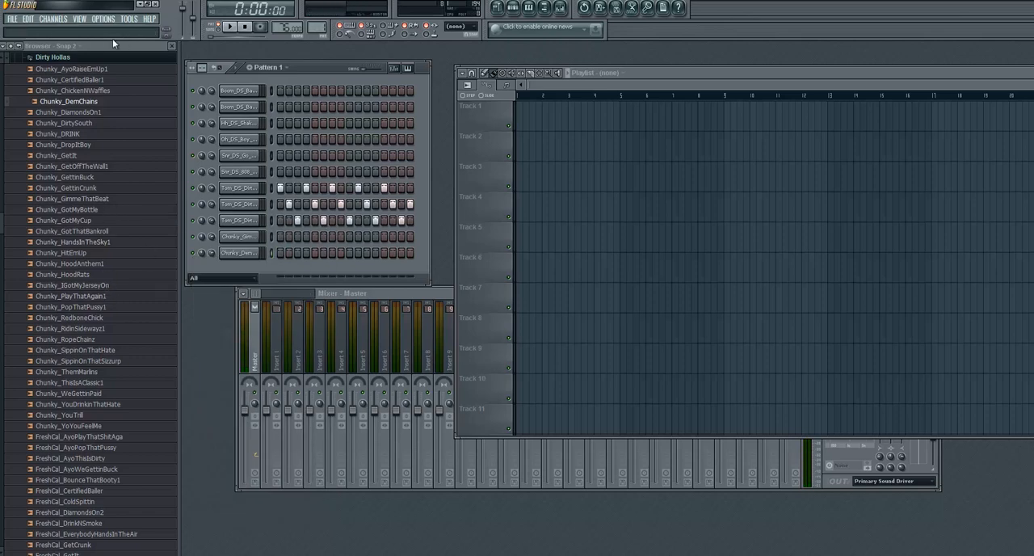
- Collapse the Dirty Hollas folder and clear all programmed steps from the three tom channels
click(69, 58)
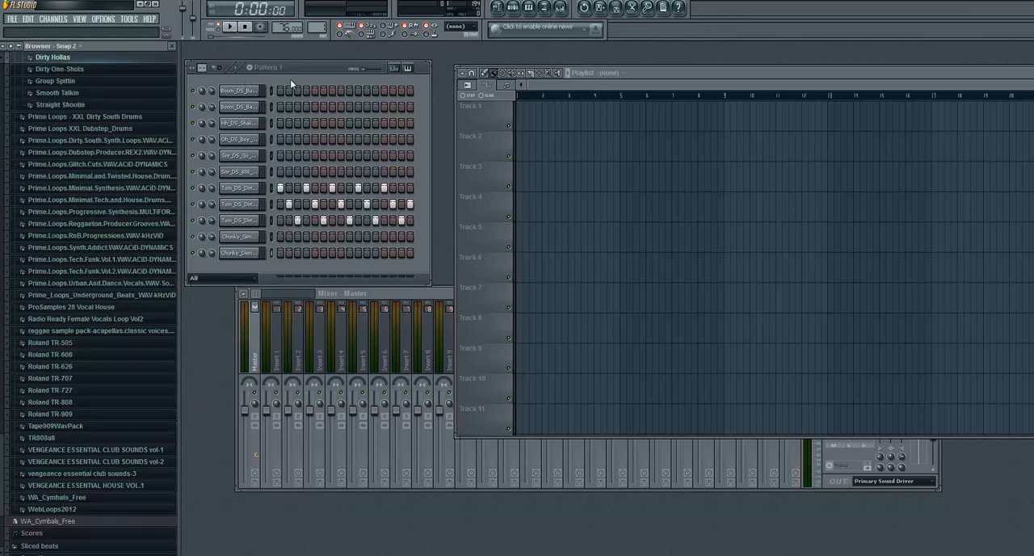
click(278, 189)
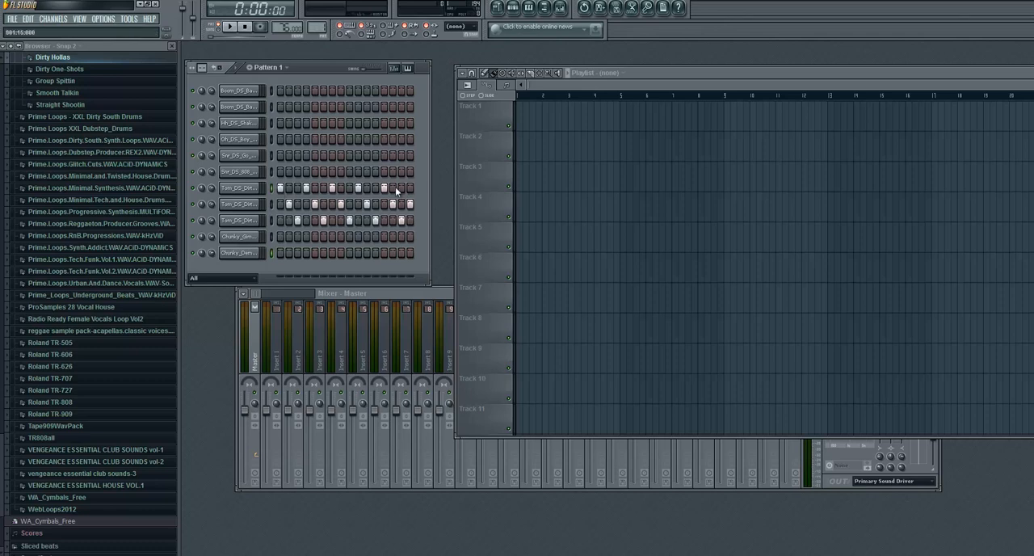
drag(397, 192, 280, 191)
drag(416, 208, 210, 205)
right_click(300, 219)
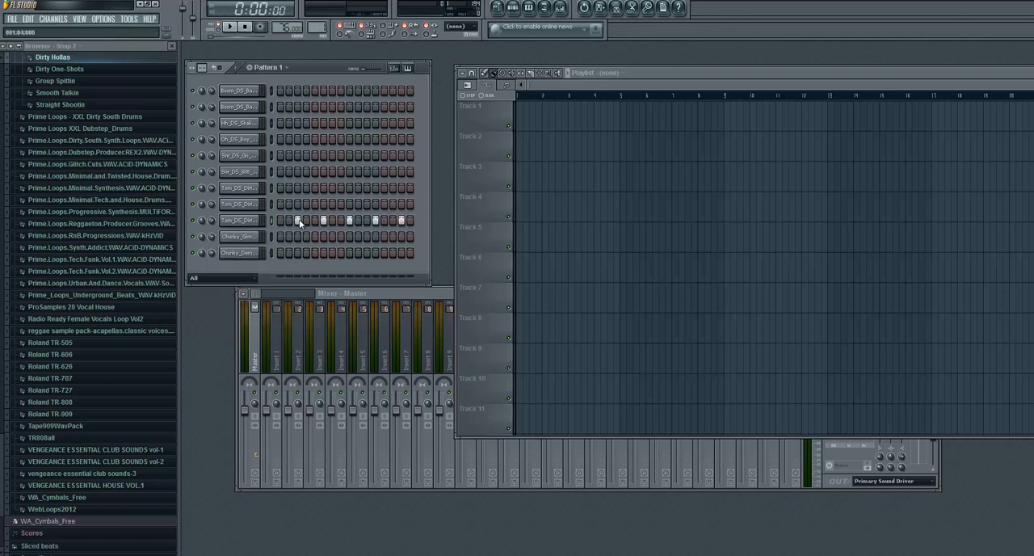
drag(299, 219, 403, 220)
- Program the first boom on step 1, the second on steps 3, 4, 6, 7 and 8, and both hats and snares on step 5
click(279, 90)
click(296, 107)
click(305, 107)
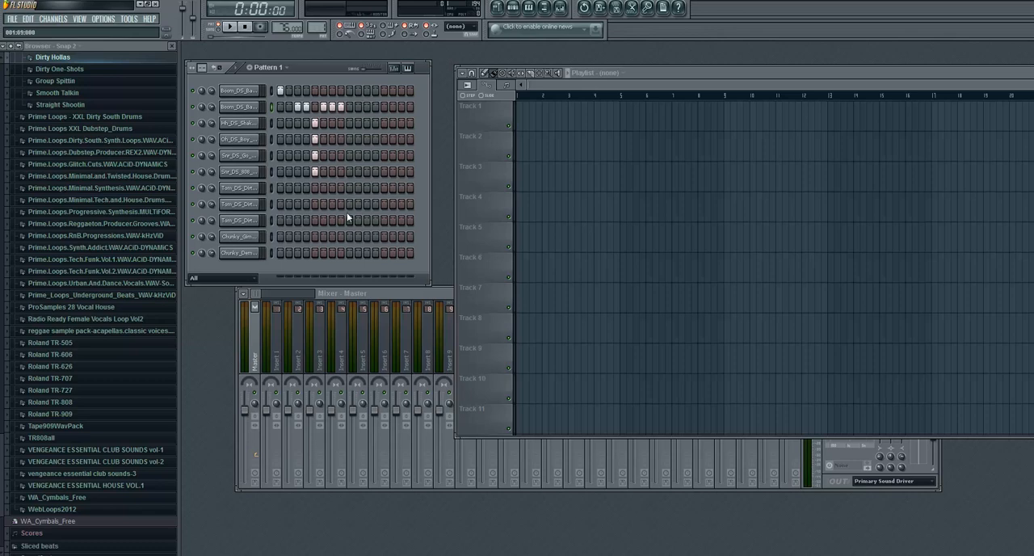
- Program tom 1 on step 16, tom 2 on 11 to 13, tom 3 and the first boom on 14 and 15, and play the pattern
drag(366, 207, 383, 205)
click(402, 220)
click(392, 220)
click(231, 28)
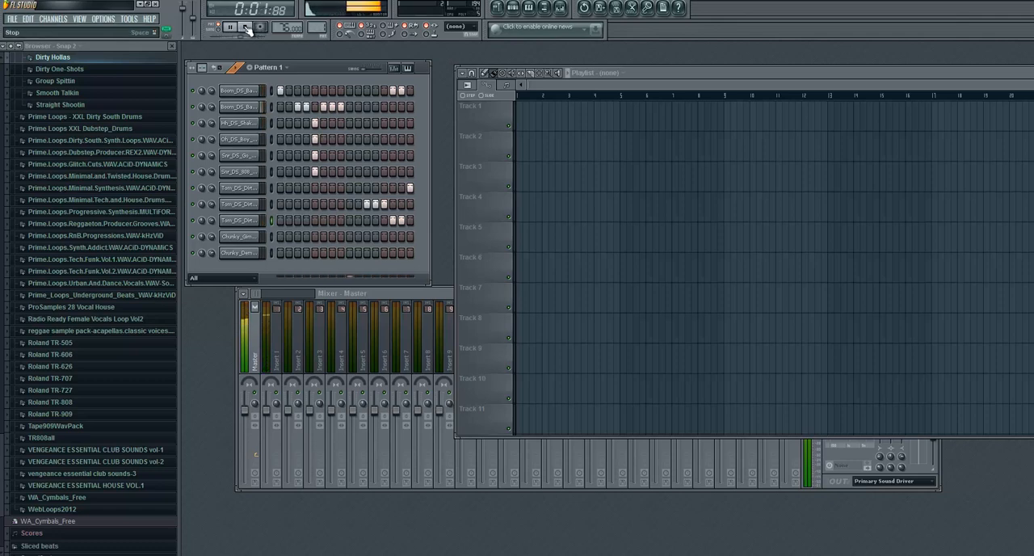
click(246, 28)
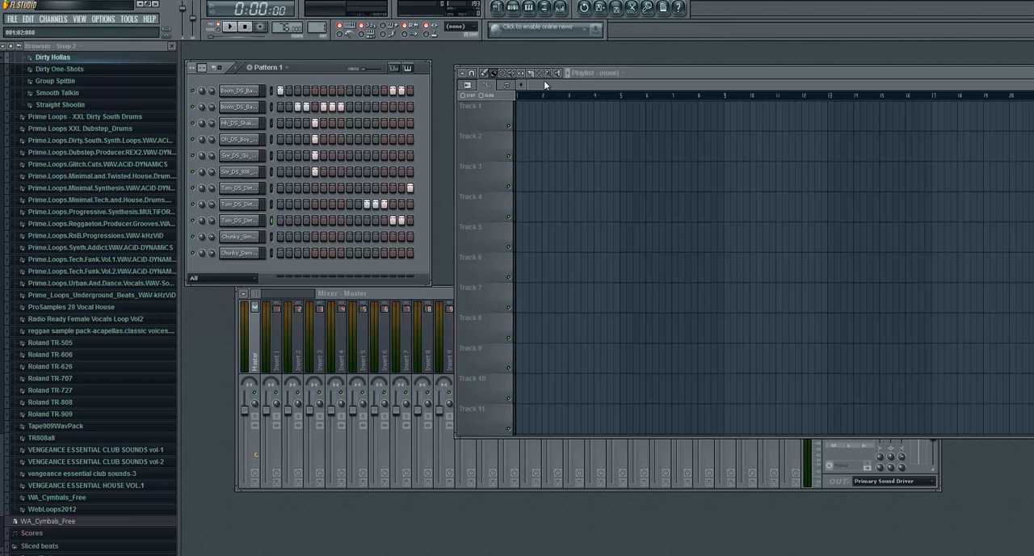
- Fill Track 1 of the playlist with consecutive Pattern 1 clips from bar 1 to beyond bar 22
click(519, 115)
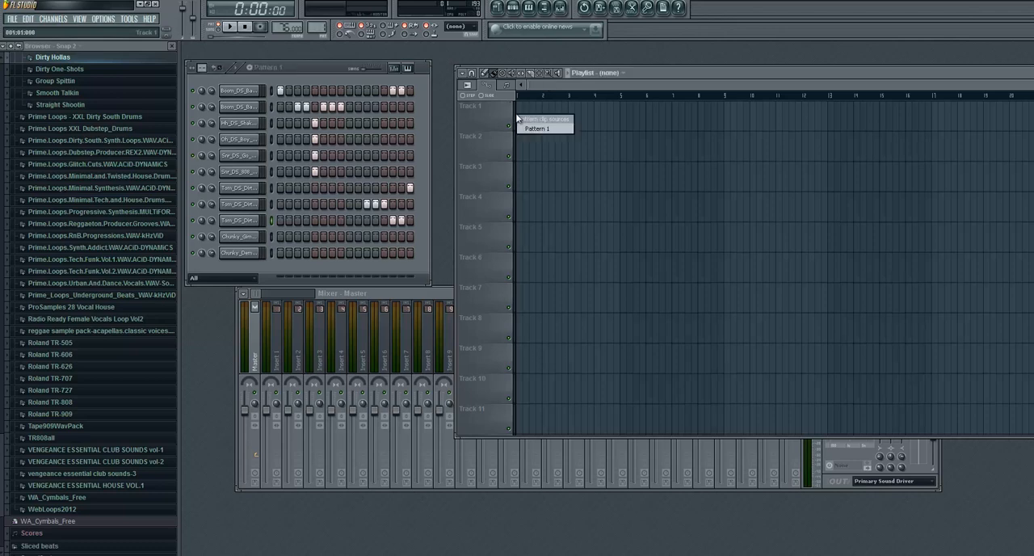
click(534, 129)
drag(522, 107, 1031, 109)
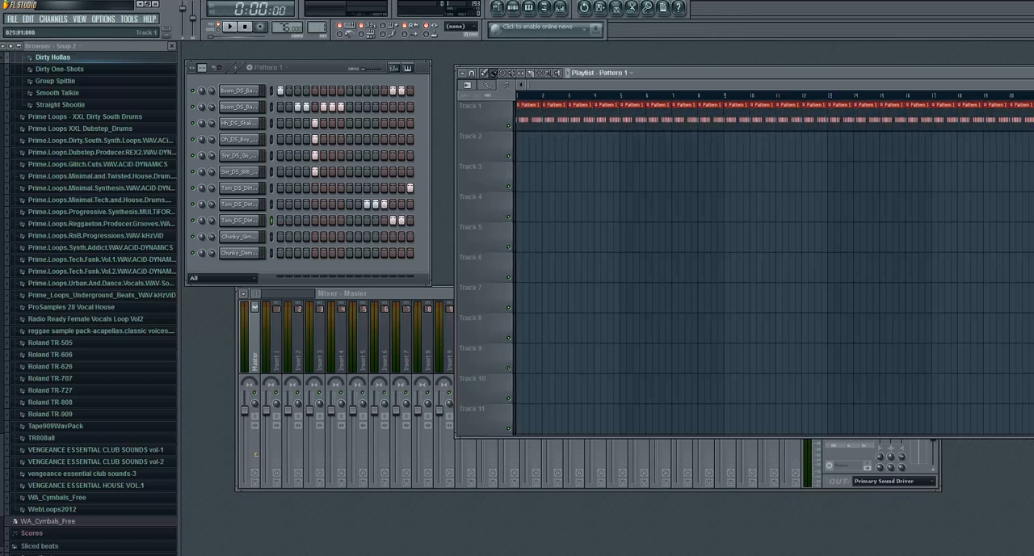
drag(680, 75, 661, 71)
drag(670, 84, 865, 84)
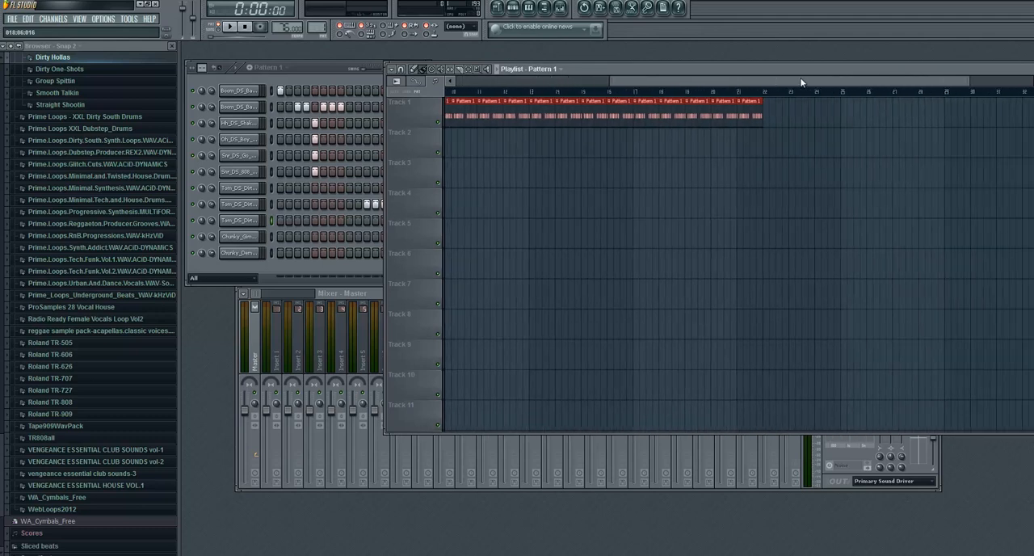
drag(728, 111, 363, 86)
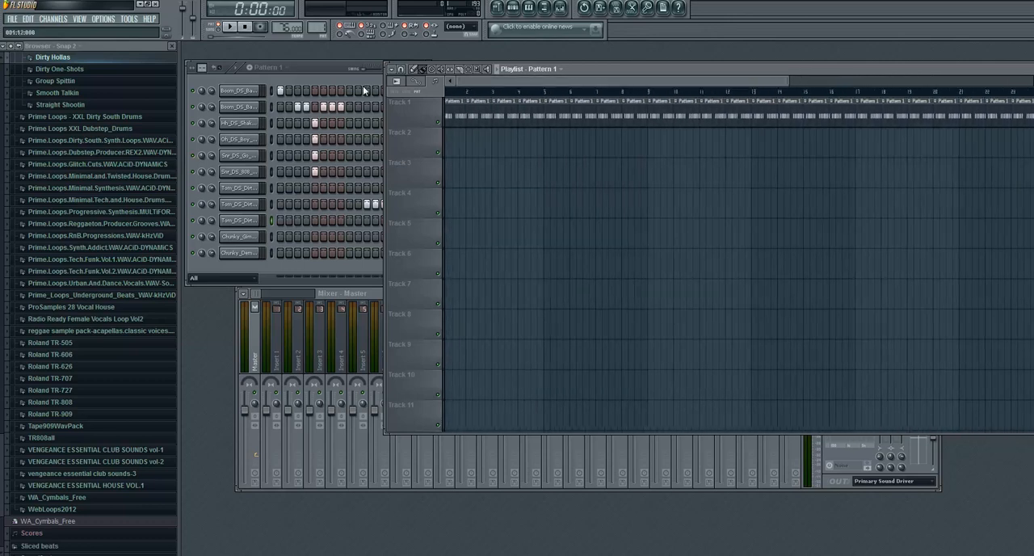
- Add an Autogun instrument channel and audition its Icy oxygen 4 sound on the plugin's keyboard
click(321, 72)
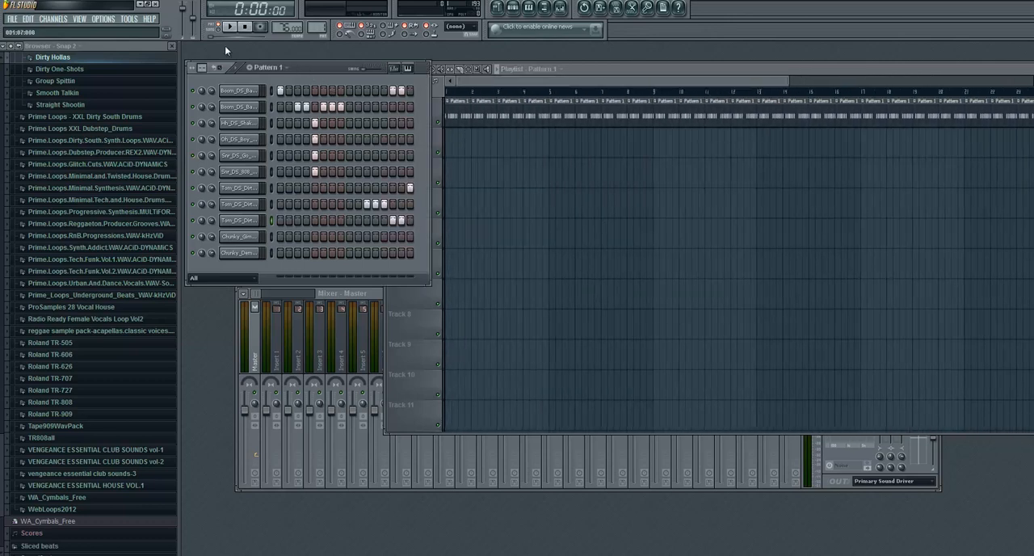
click(53, 19)
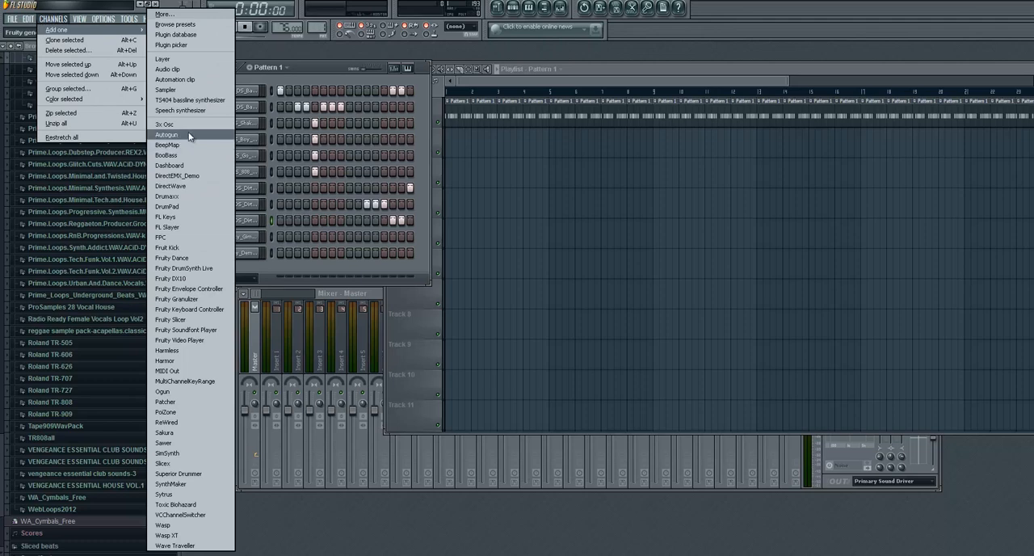
click(189, 136)
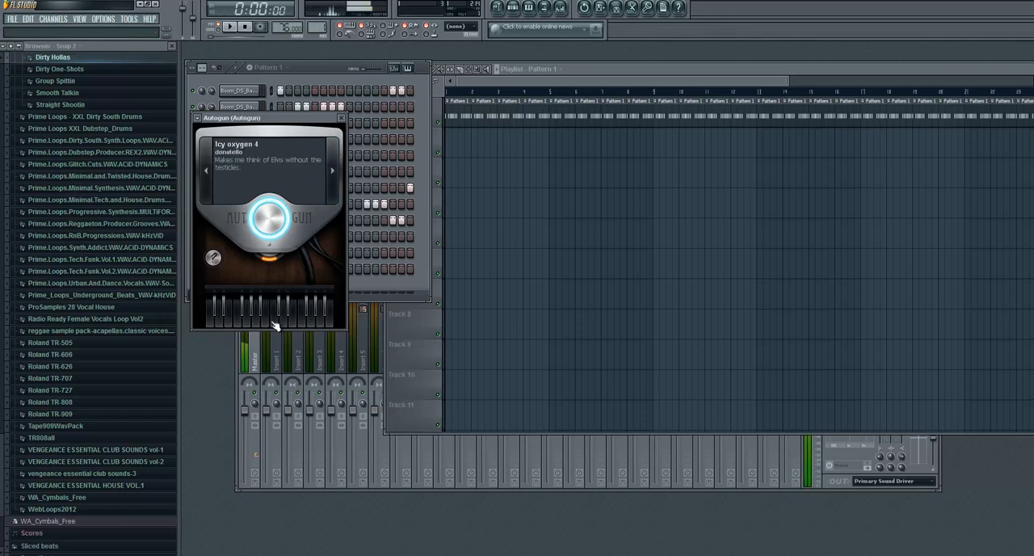
click(240, 324)
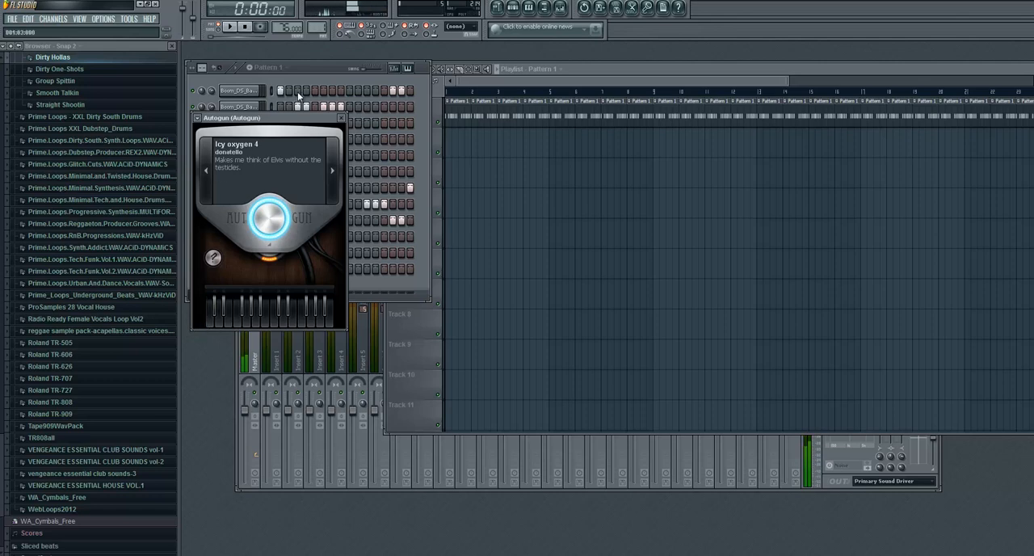
- Enter one-beat notes G5, A5, C6 and G#5 across bar 1 of Autogun's piano roll and play the pattern
click(314, 66)
right_click(241, 270)
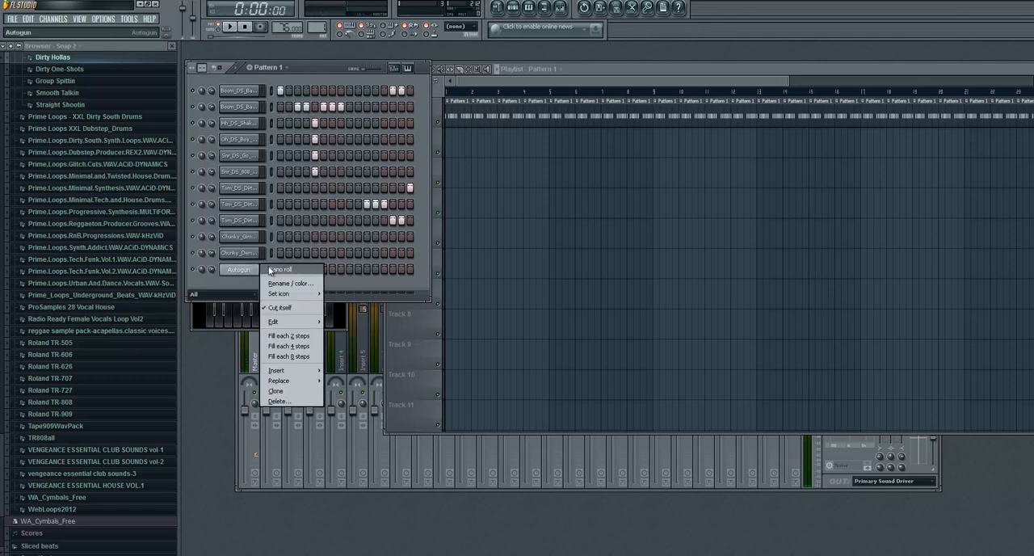
click(268, 269)
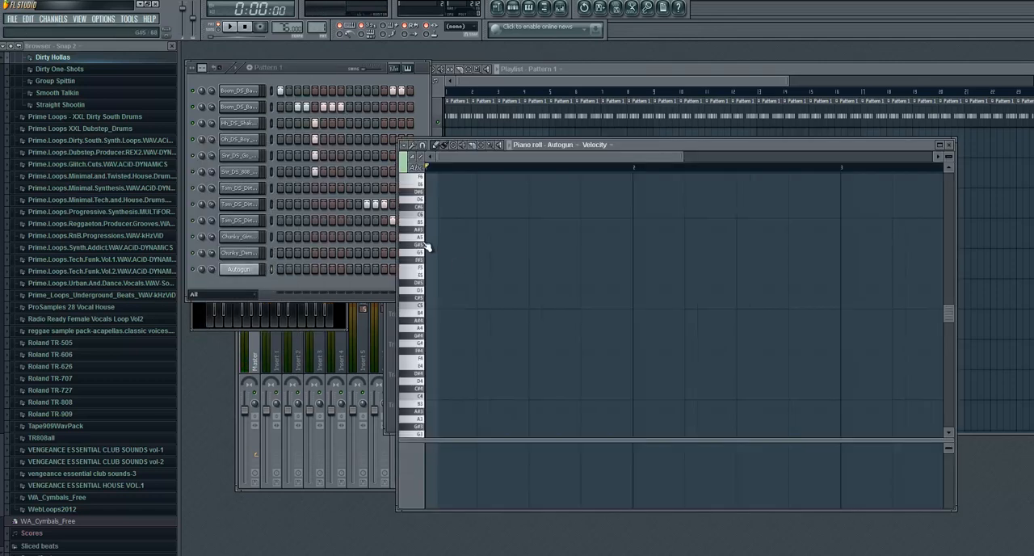
scroll(423, 252, up, 2)
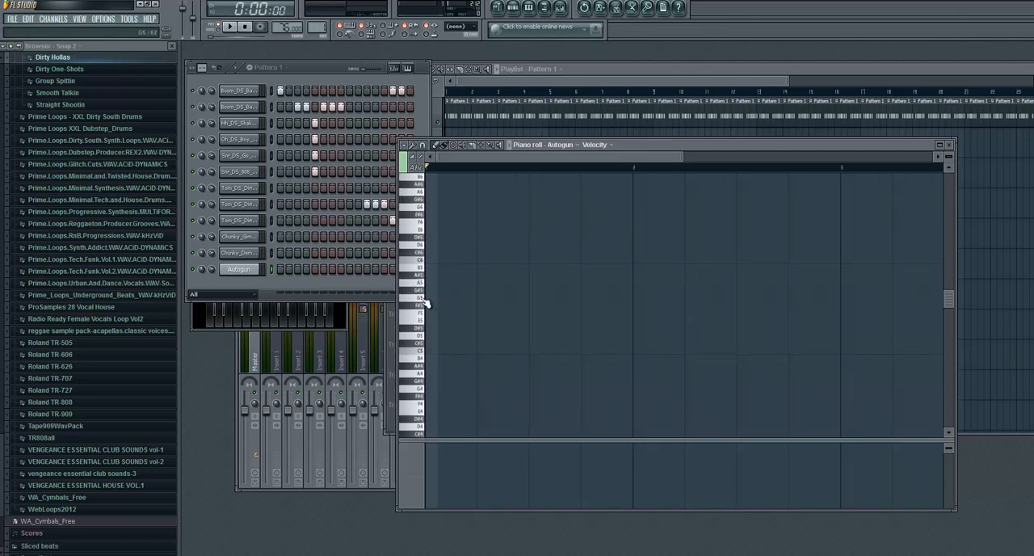
click(434, 299)
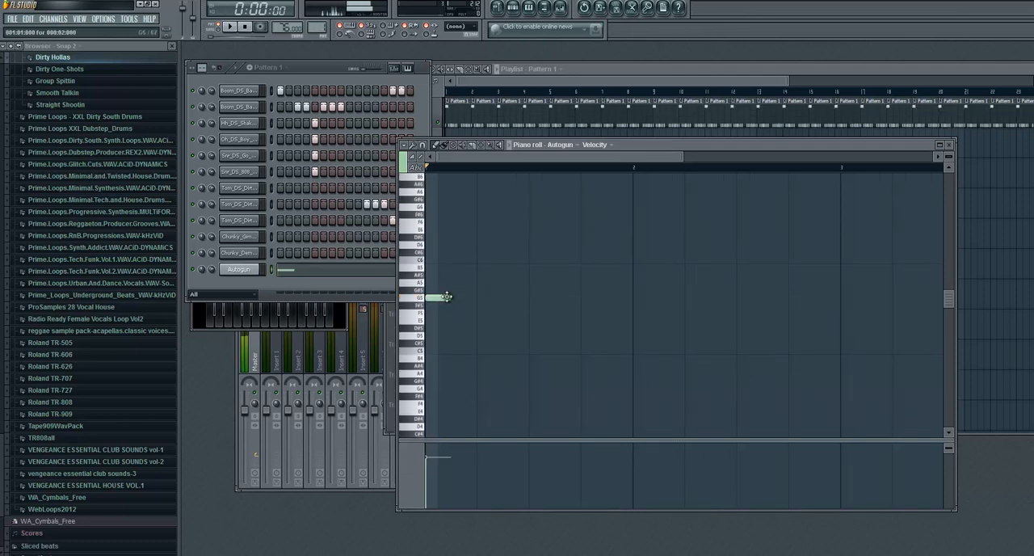
drag(434, 299, 475, 298)
click(482, 283)
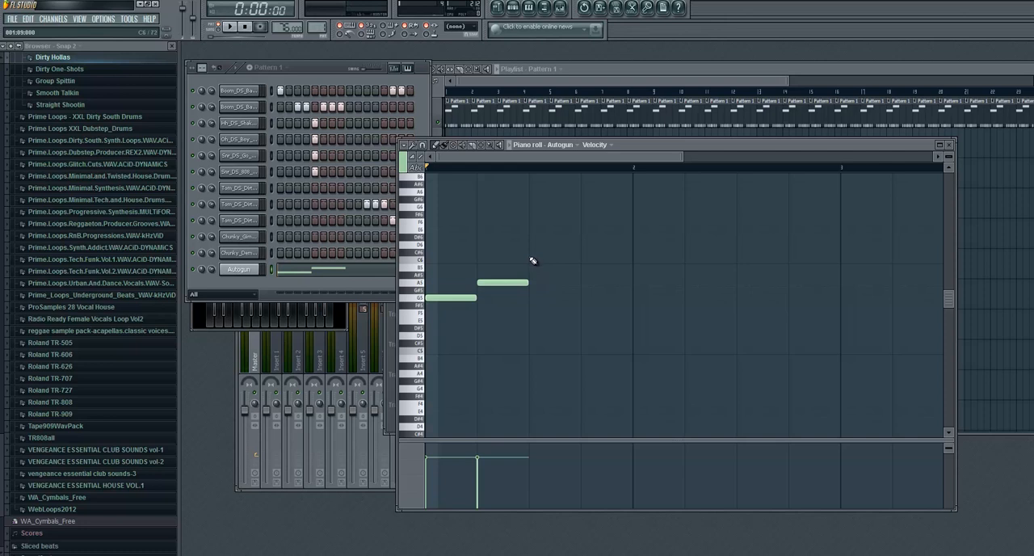
click(533, 259)
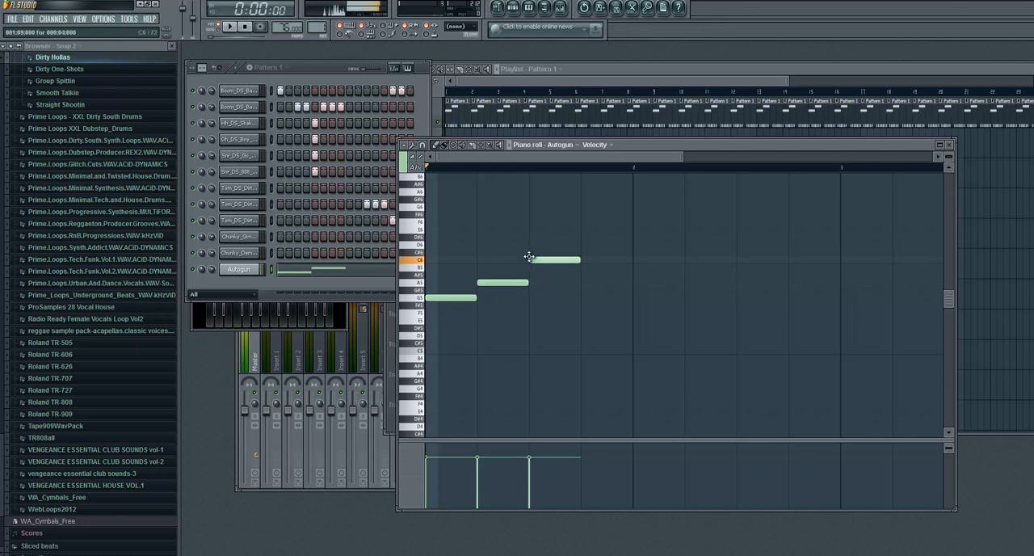
click(585, 290)
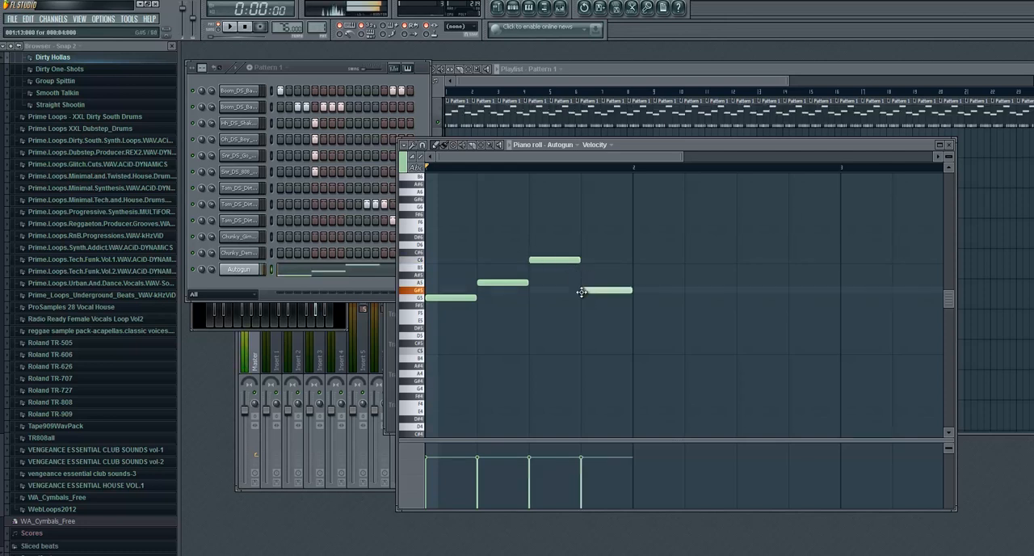
click(224, 26)
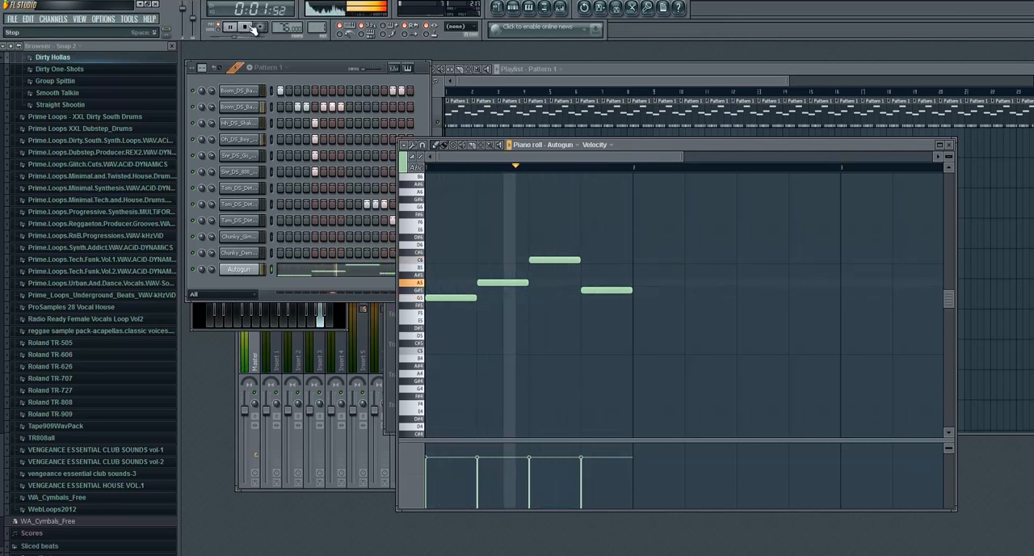
click(248, 26)
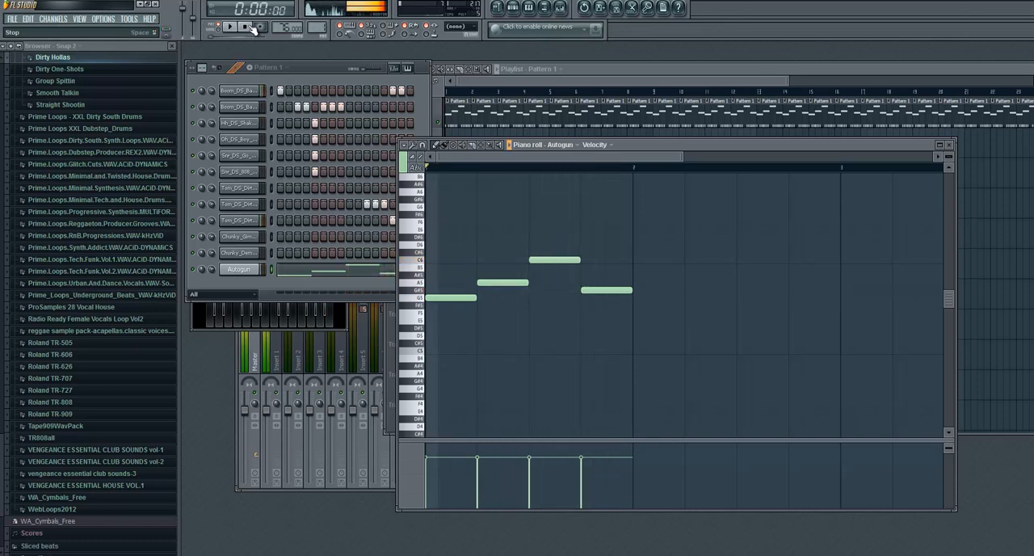
- Add a BooBass instrument channel and move its settings window below the channel list
click(320, 73)
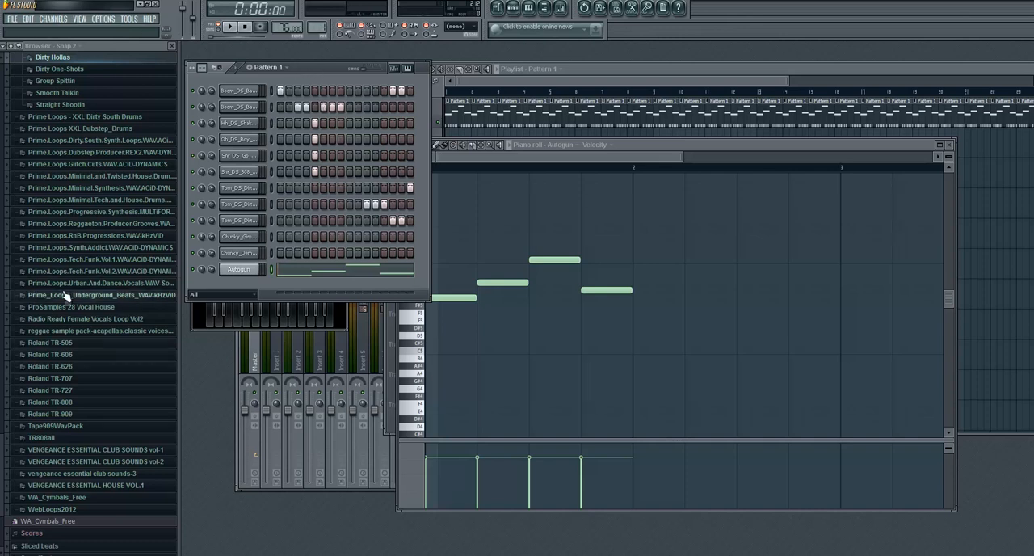
click(61, 21)
mouse_move(56, 29)
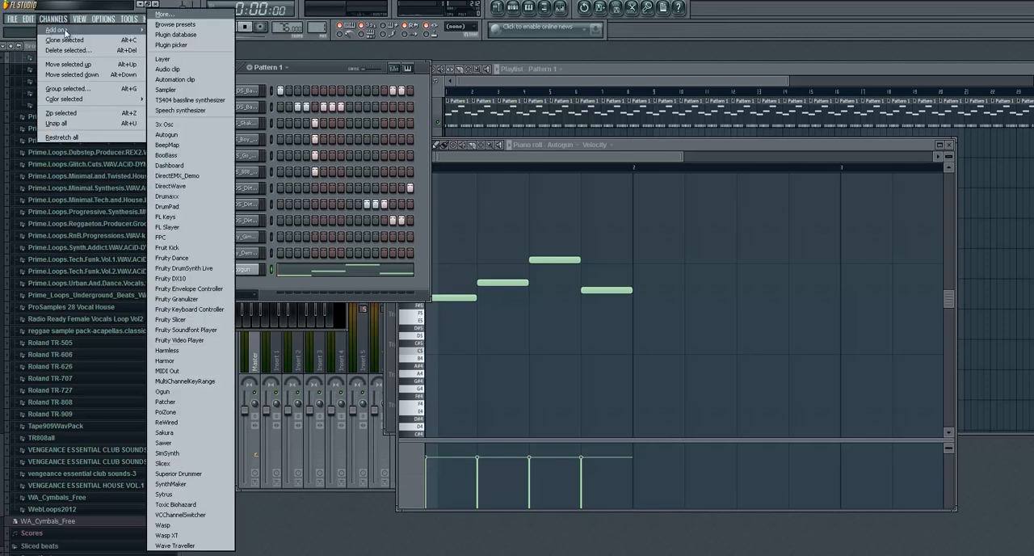
click(167, 154)
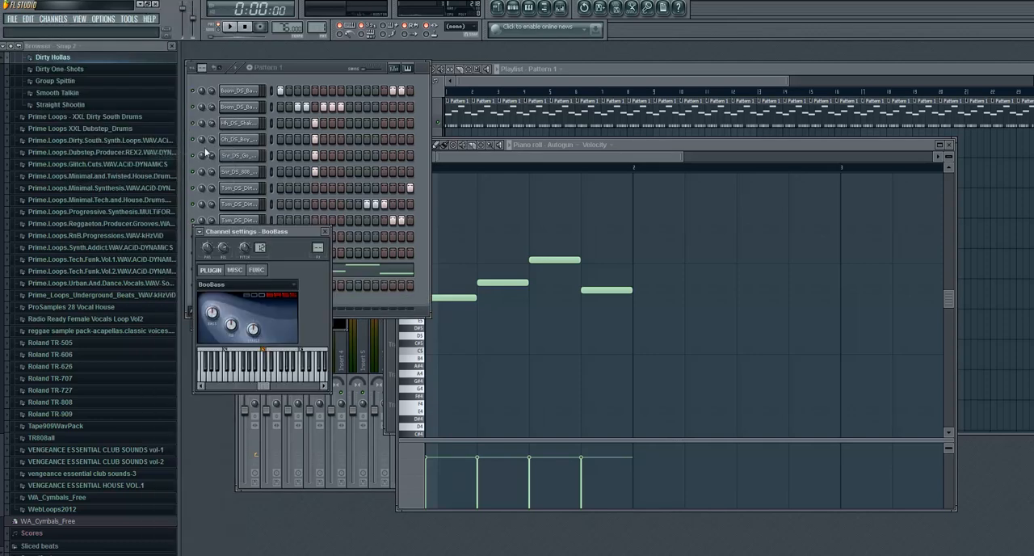
drag(301, 232, 287, 319)
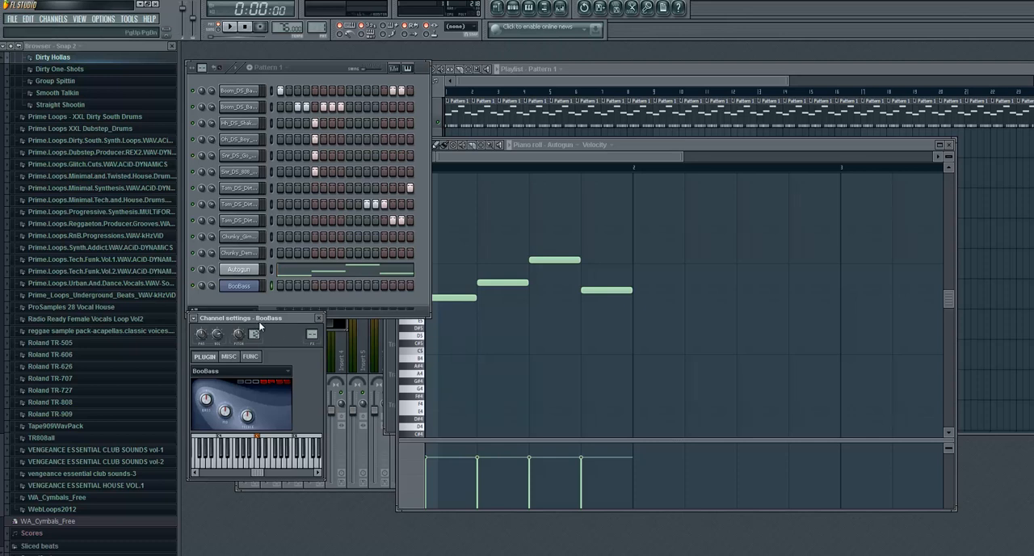
- In BooBass's piano roll, place a one-step G5 on step 1 and alternate A5 and C6 on steps 2 to 8
right_click(245, 290)
click(280, 285)
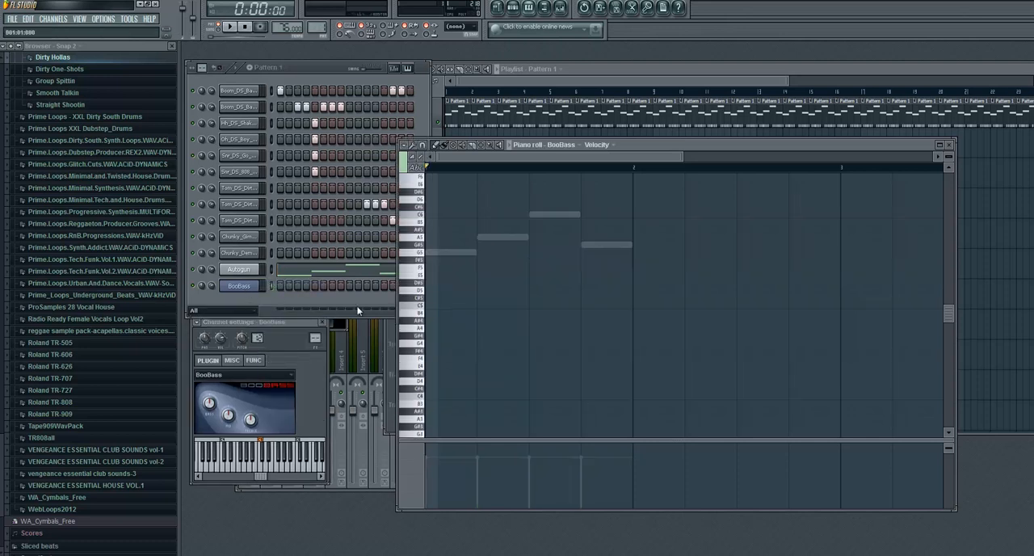
click(440, 253)
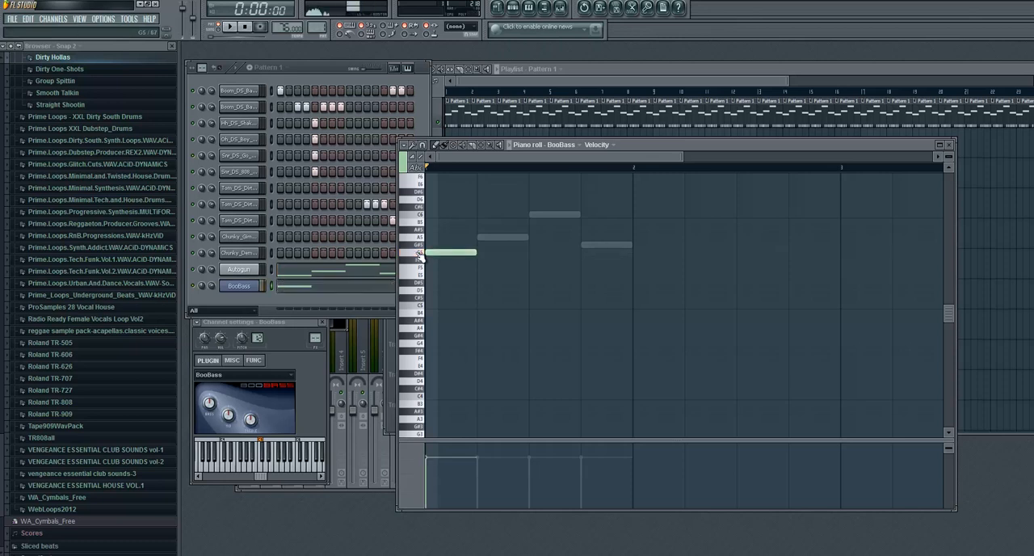
drag(443, 252, 434, 252)
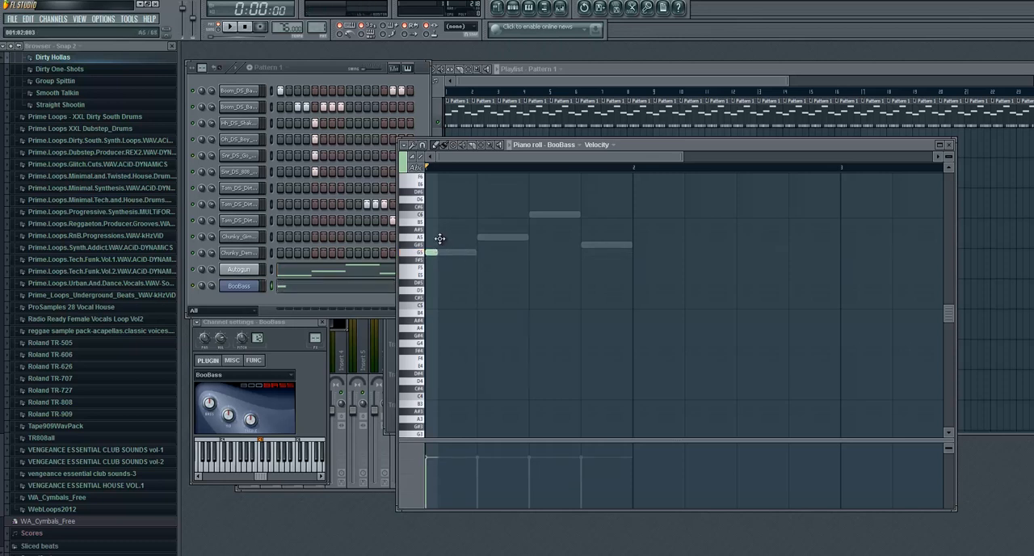
click(443, 237)
scroll(489, 247, up, 3)
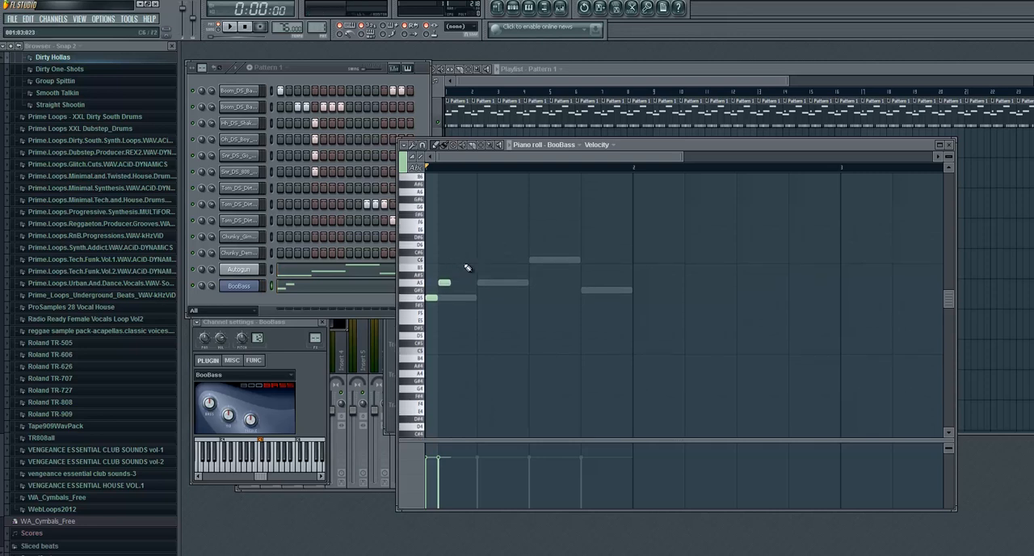
click(457, 259)
click(471, 282)
click(483, 260)
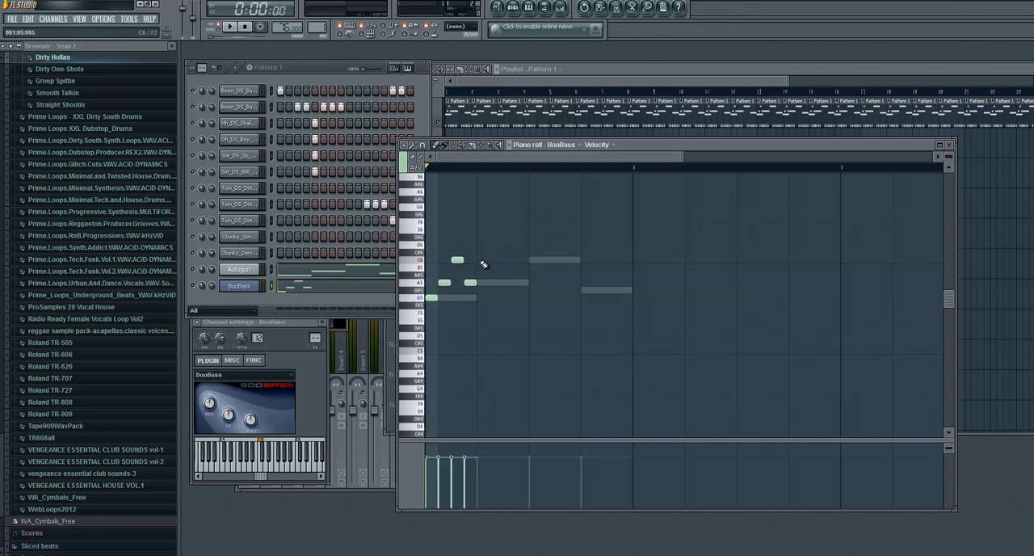
click(496, 282)
click(509, 260)
click(522, 282)
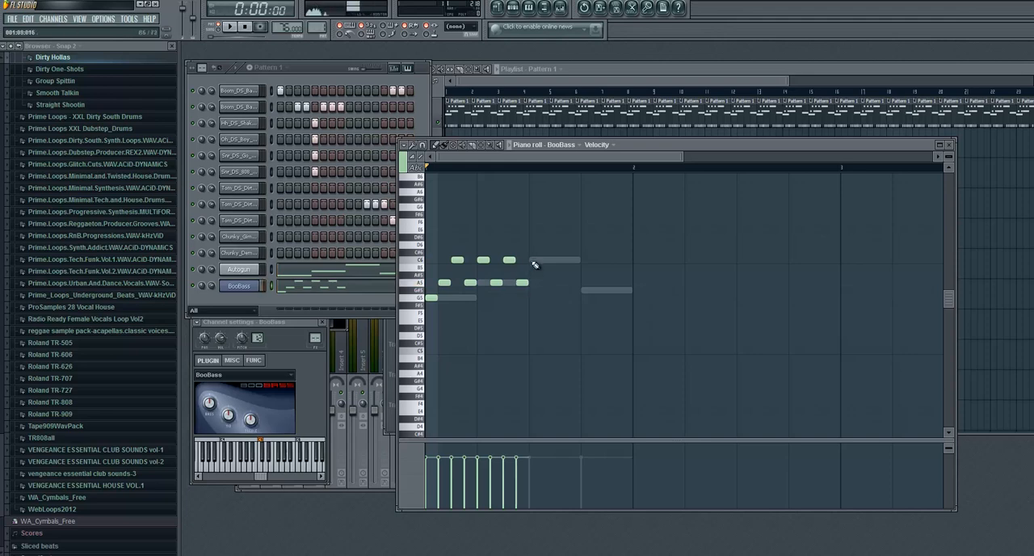
- Complete the BooBass line on steps 9 to 16 with C6, A5, D6, C6, A5, C6, A5 and C6, and play the pattern
click(535, 259)
click(548, 282)
click(562, 244)
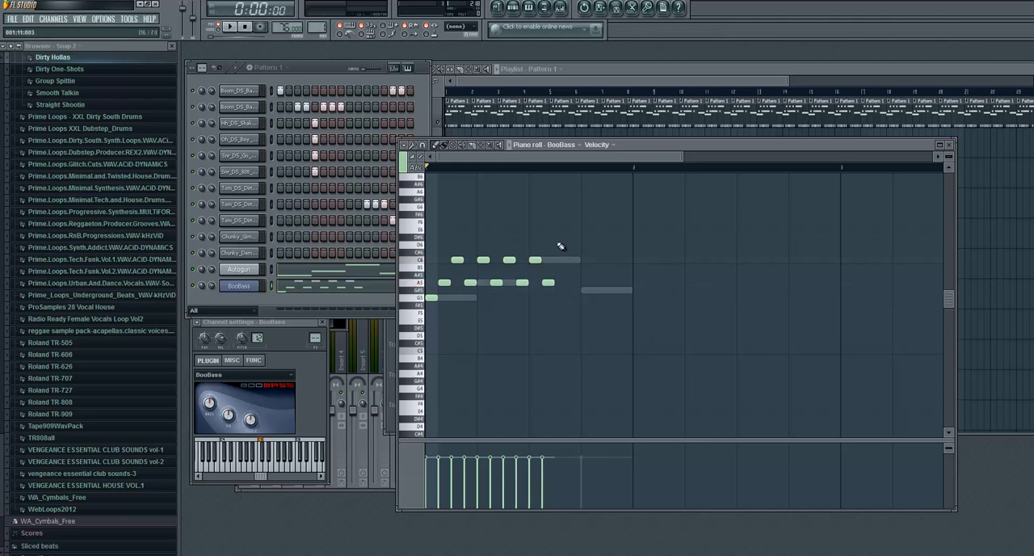
click(574, 260)
click(586, 282)
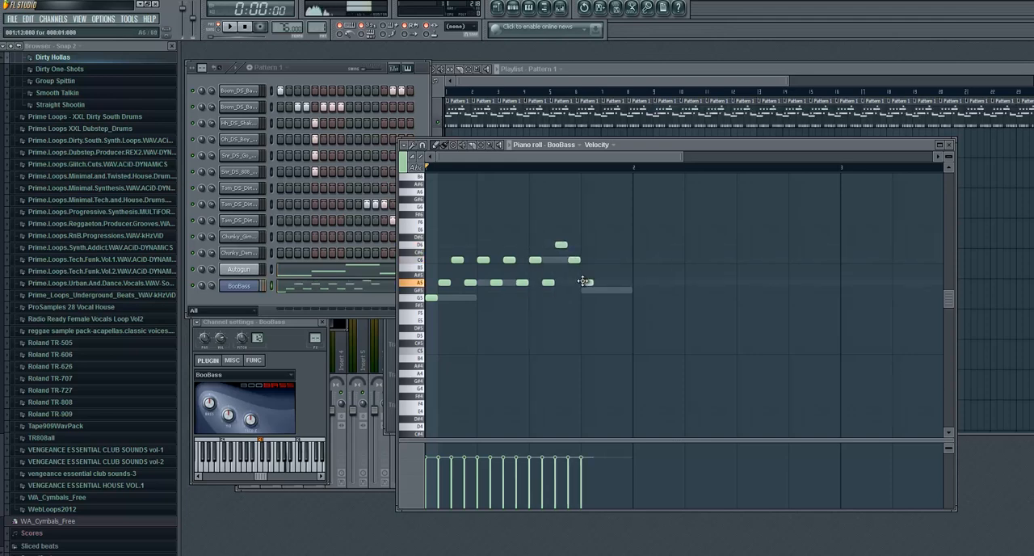
click(600, 260)
click(612, 282)
click(626, 259)
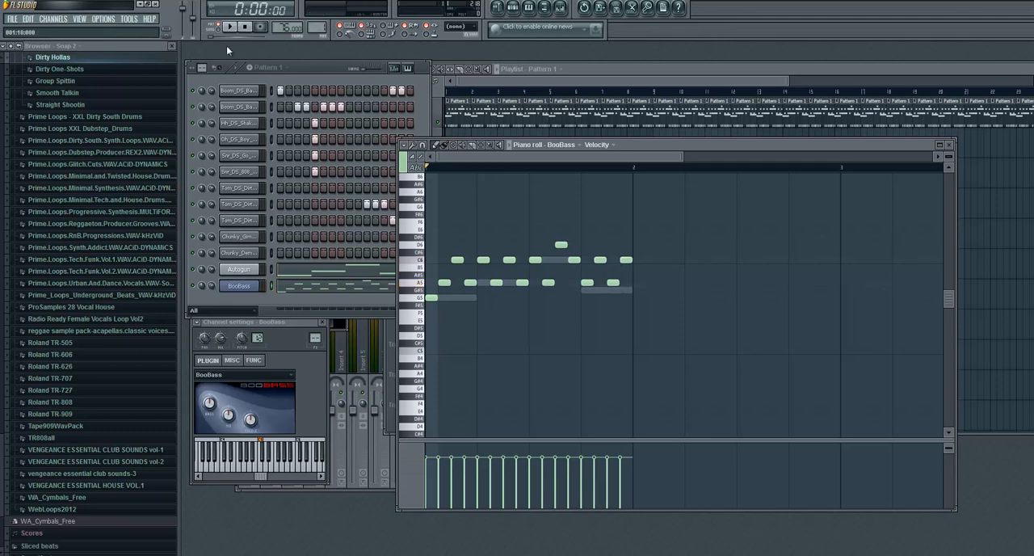
click(231, 27)
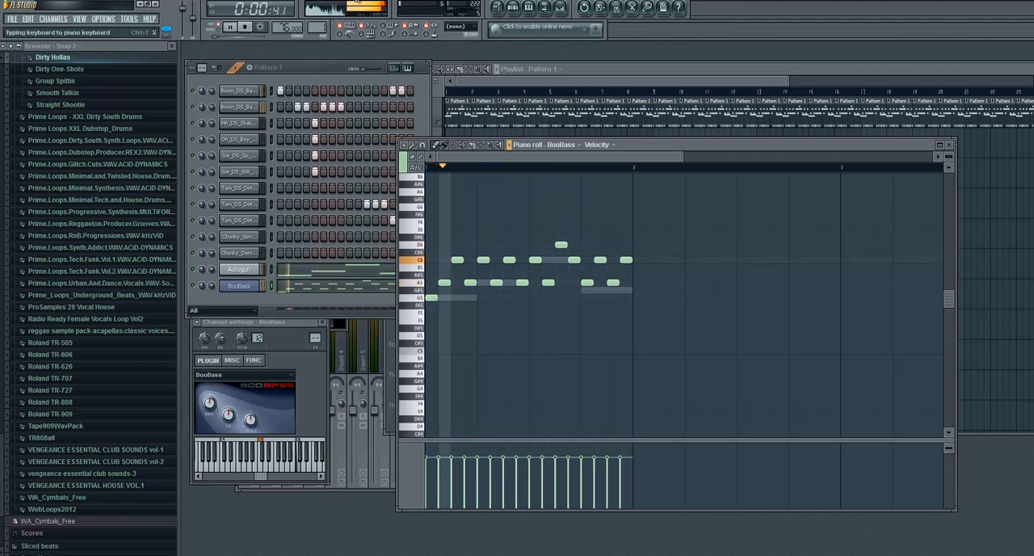
click(251, 28)
- Close the BooBass settings window and add an FL Slayer instrument channel
click(331, 73)
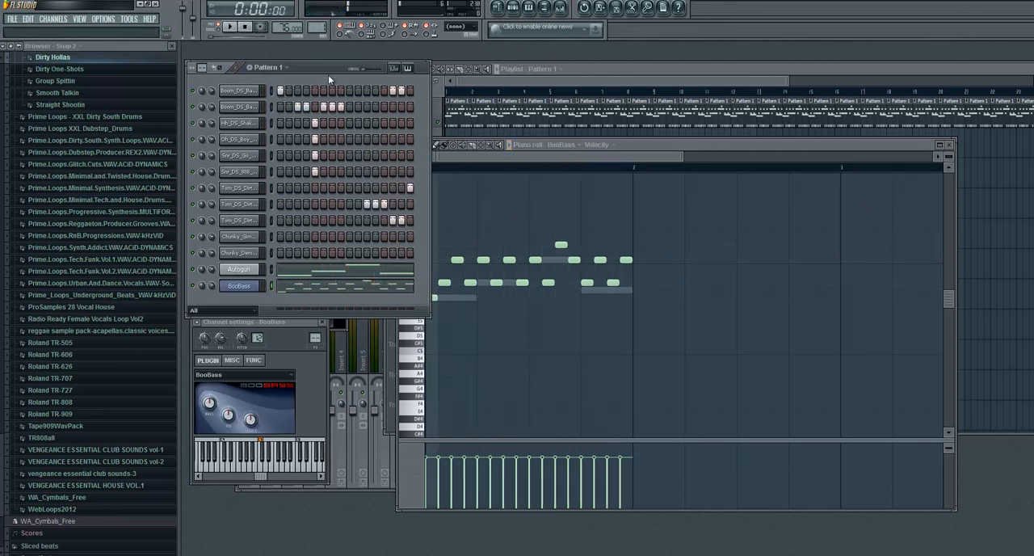
click(320, 324)
click(55, 18)
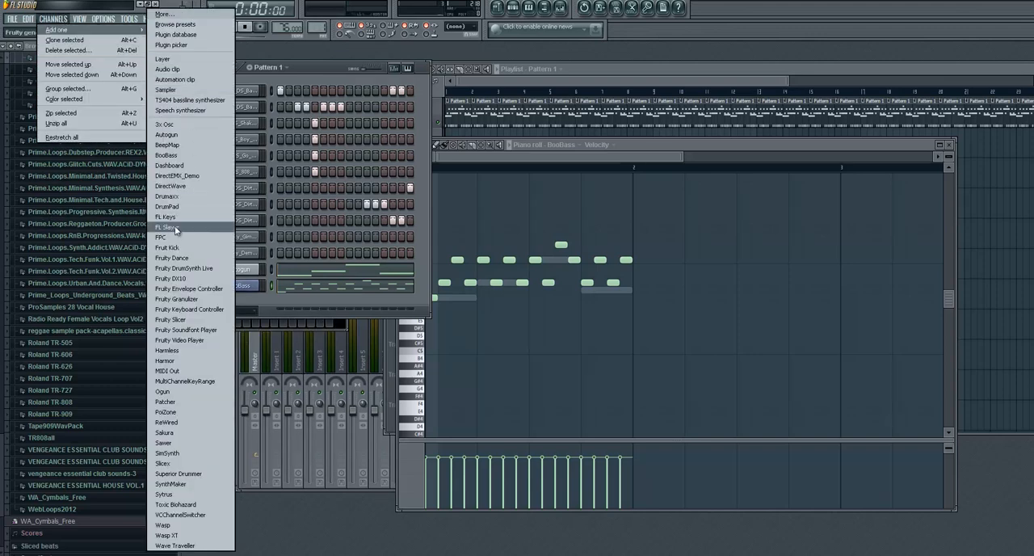
click(321, 299)
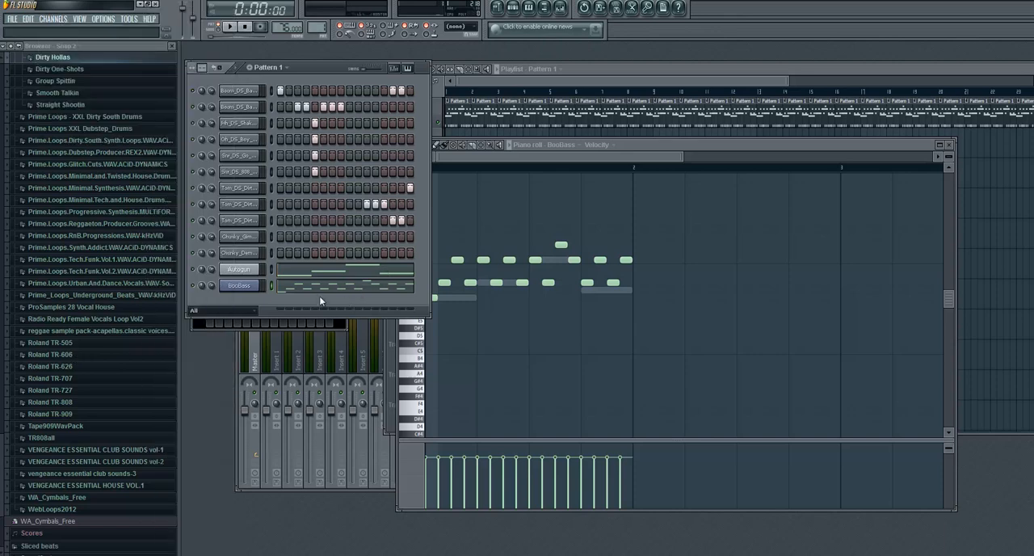
click(65, 20)
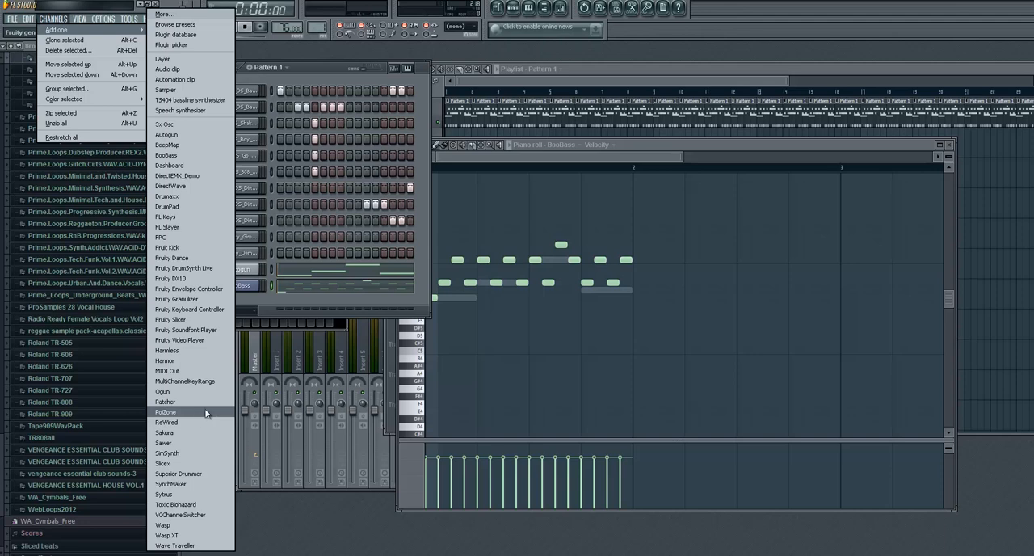
click(194, 227)
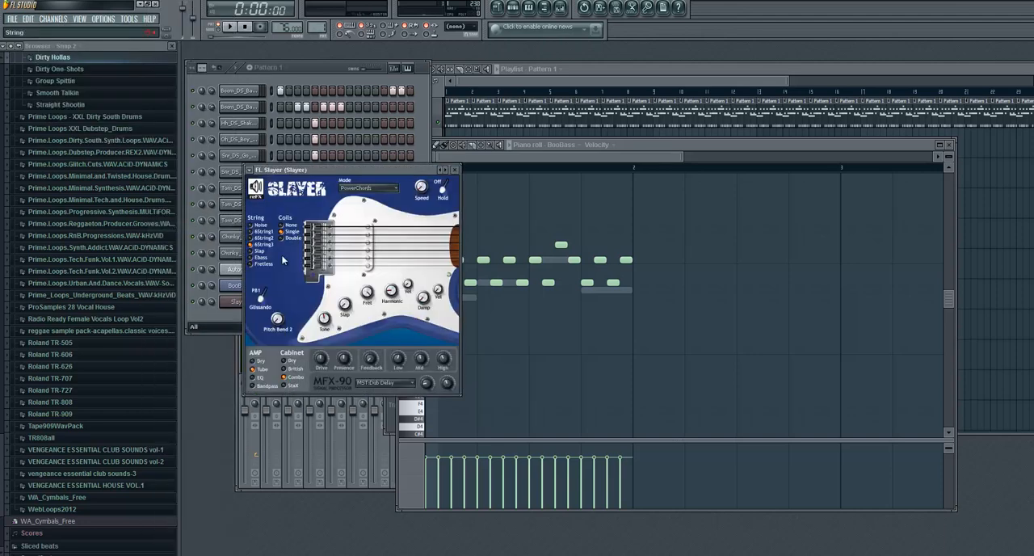
- Set FL Slayer's mode to None and move its window clear of the channel list
click(377, 189)
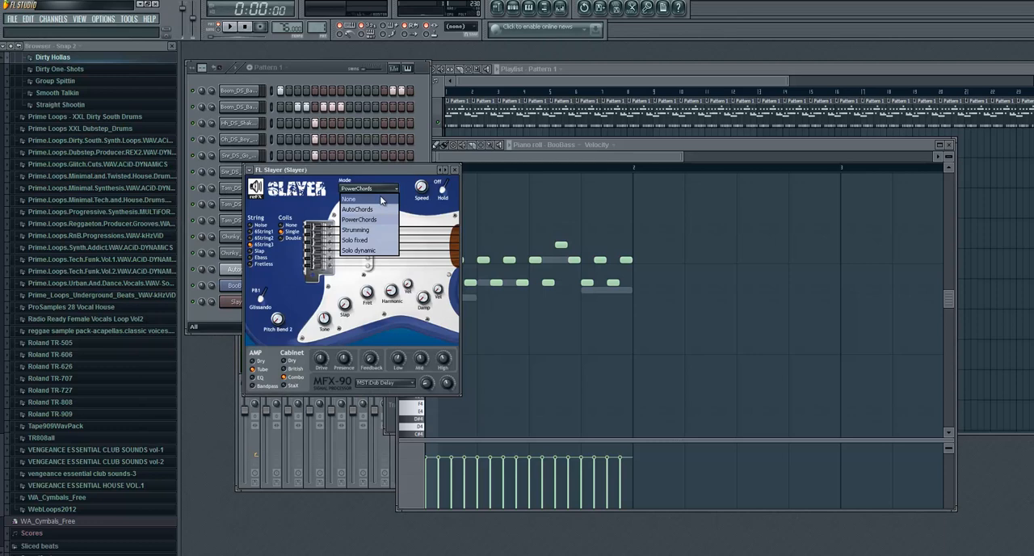
click(373, 189)
click(368, 191)
click(368, 201)
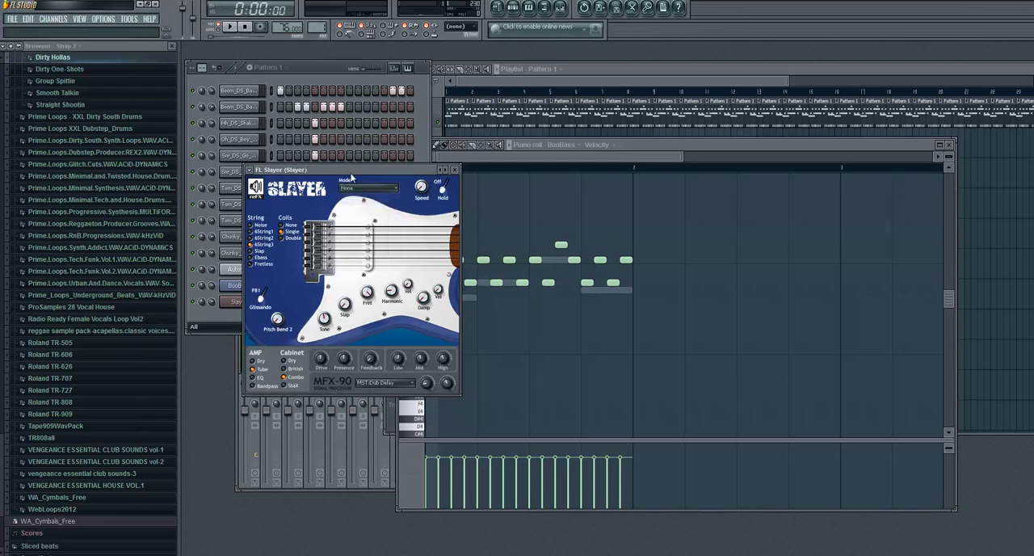
drag(352, 170, 434, 185)
click(448, 202)
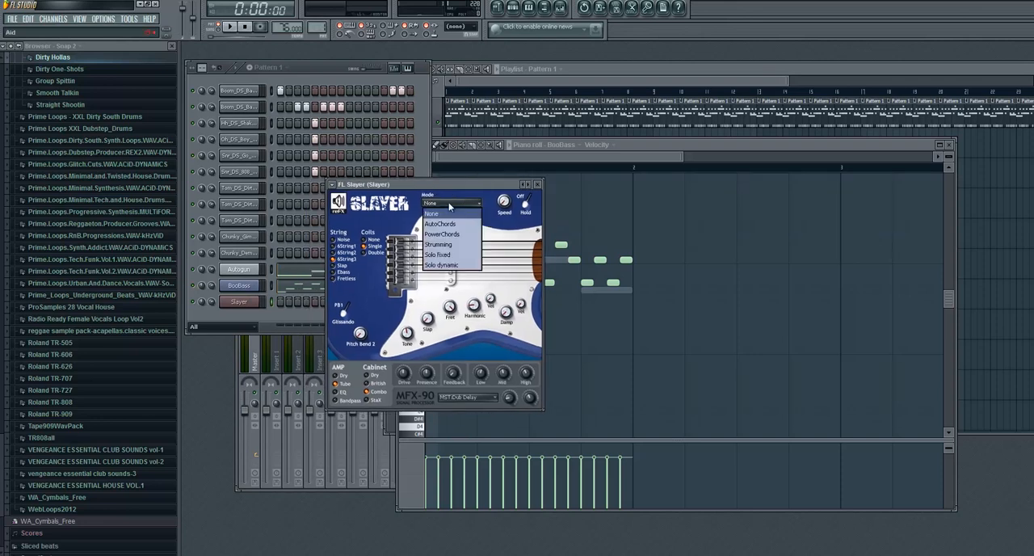
click(441, 213)
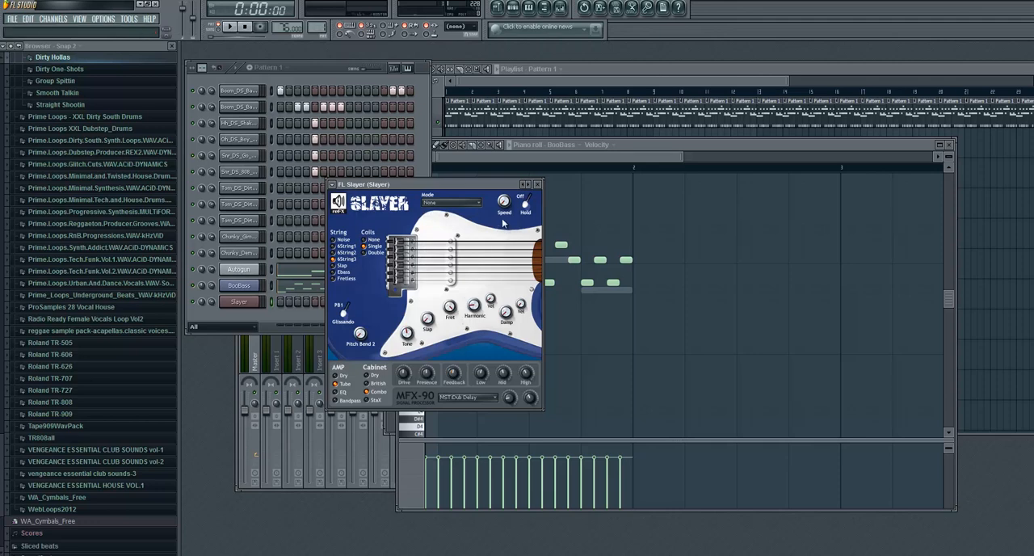
drag(502, 186, 623, 163)
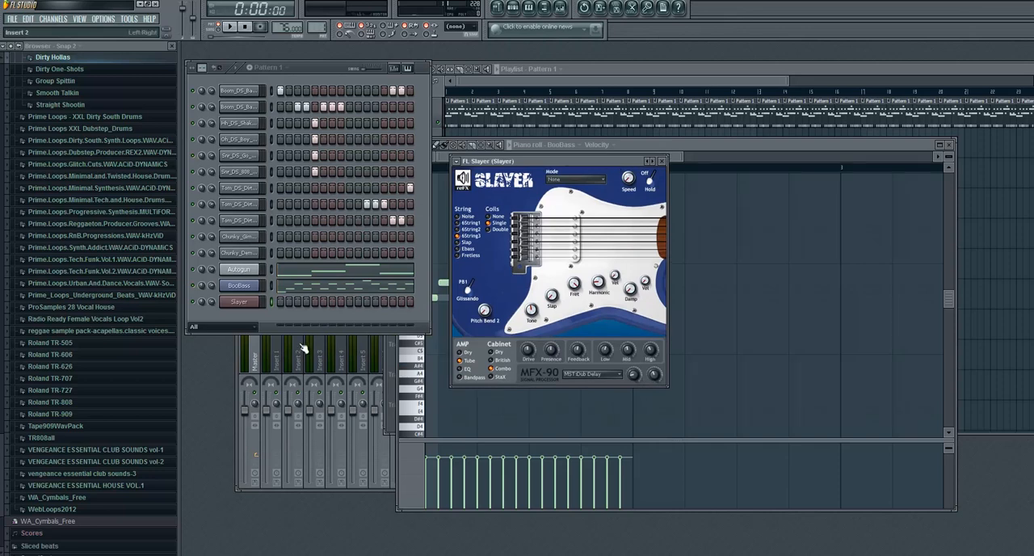
- Open the piano roll of the Slayer channel
click(294, 321)
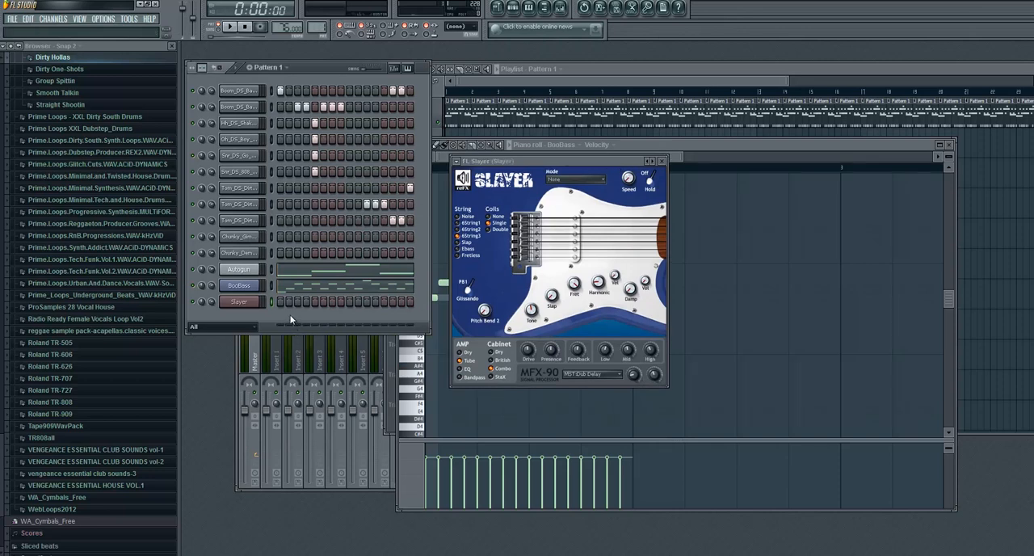
right_click(244, 304)
click(270, 304)
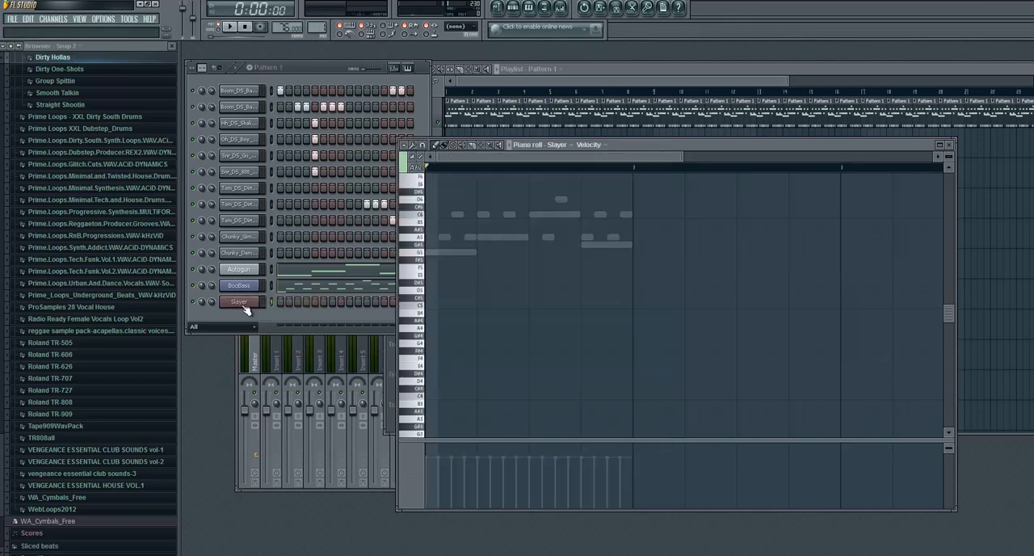
right_click(248, 290)
click(249, 302)
right_click(249, 303)
click(265, 304)
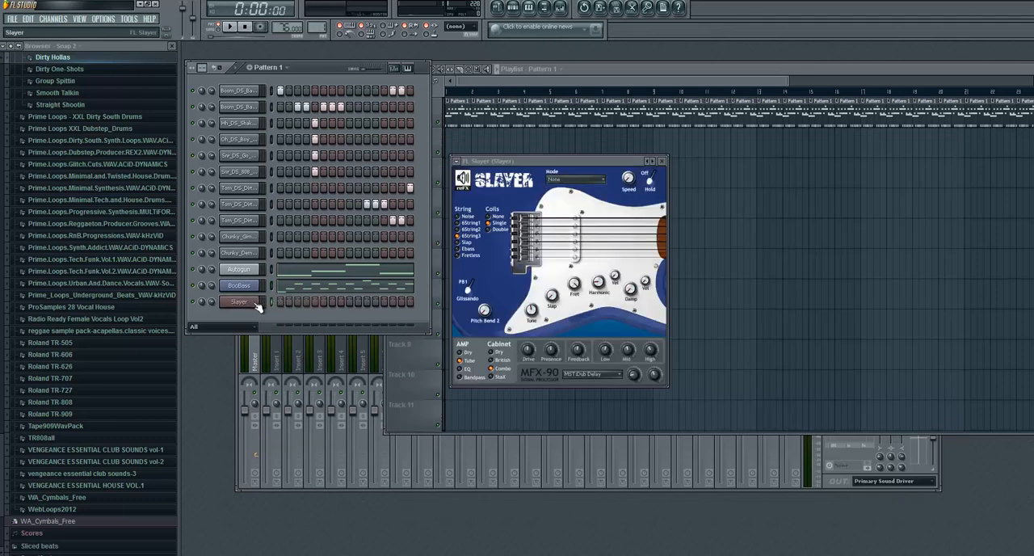
right_click(257, 305)
click(268, 307)
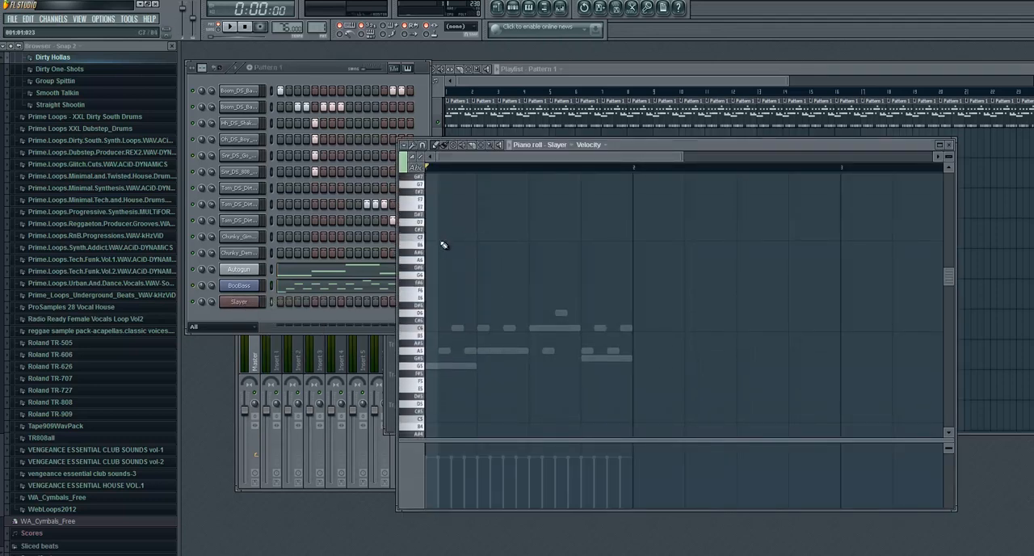
- Place one-step F#9, C9 and C10 notes on step 1 of the Slayer piano roll
scroll(451, 241, up, 10)
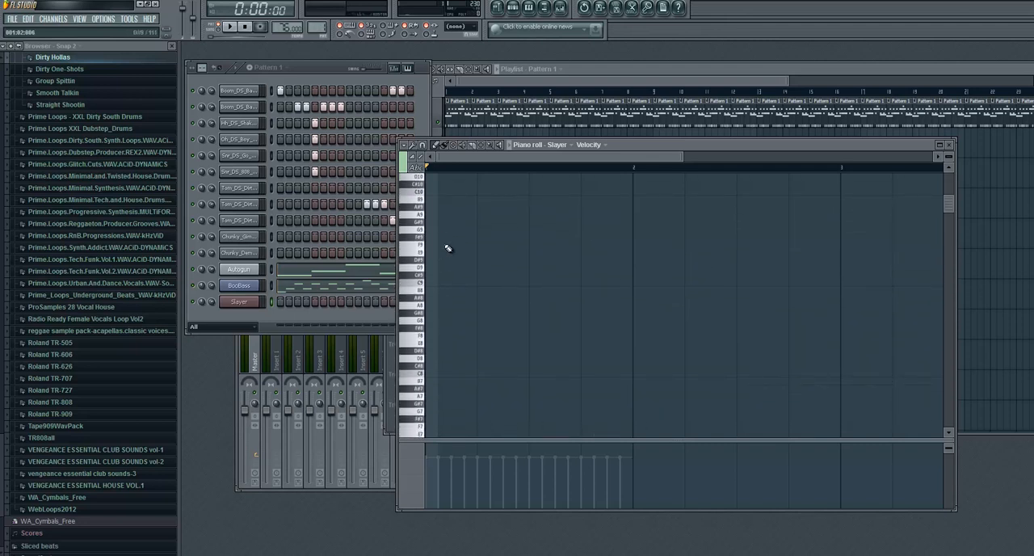
click(422, 233)
click(423, 239)
click(431, 237)
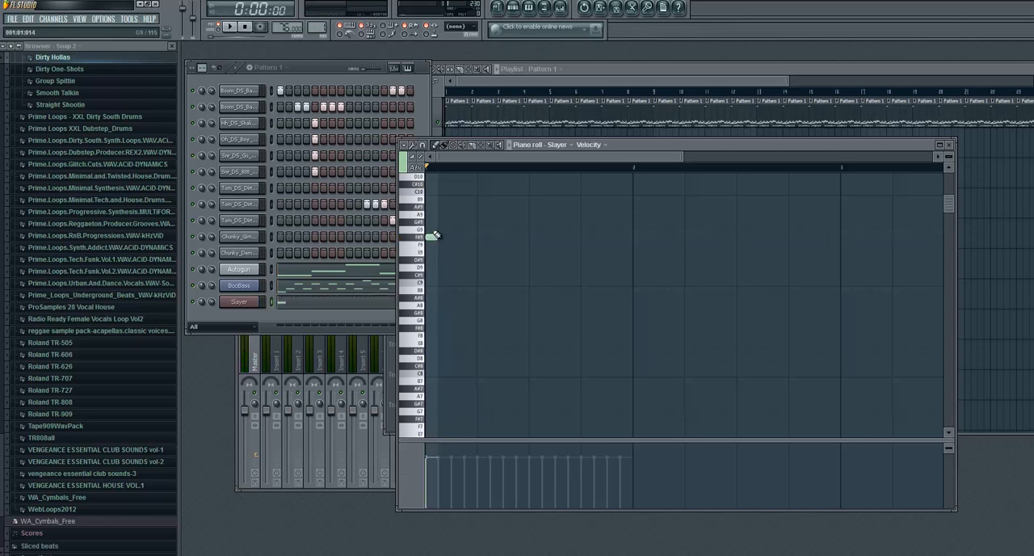
click(431, 283)
click(430, 192)
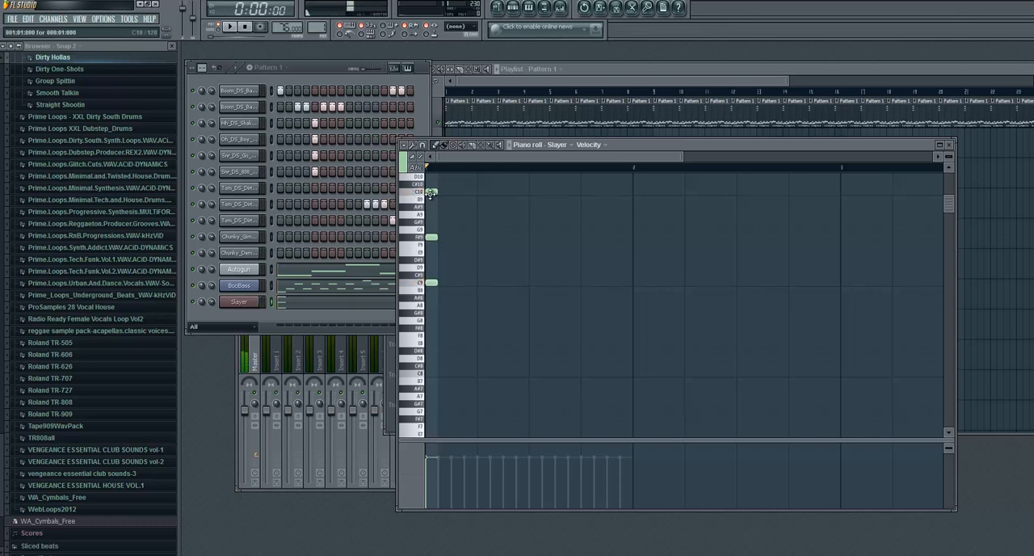
- Lengthen the C10, F#9 and C9 notes to fill the whole first bar, and play and stop the pattern
drag(547, 191, 634, 192)
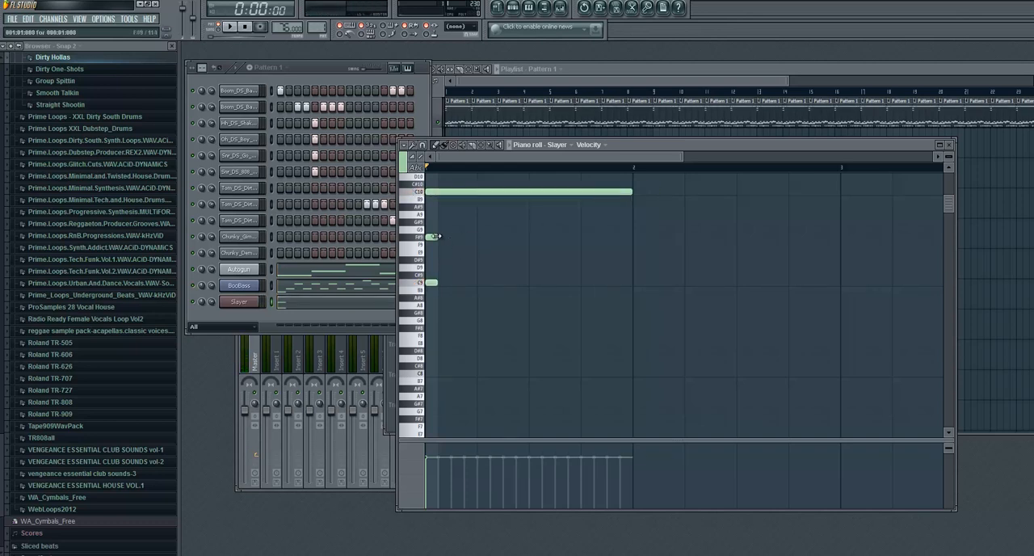
drag(437, 237, 634, 237)
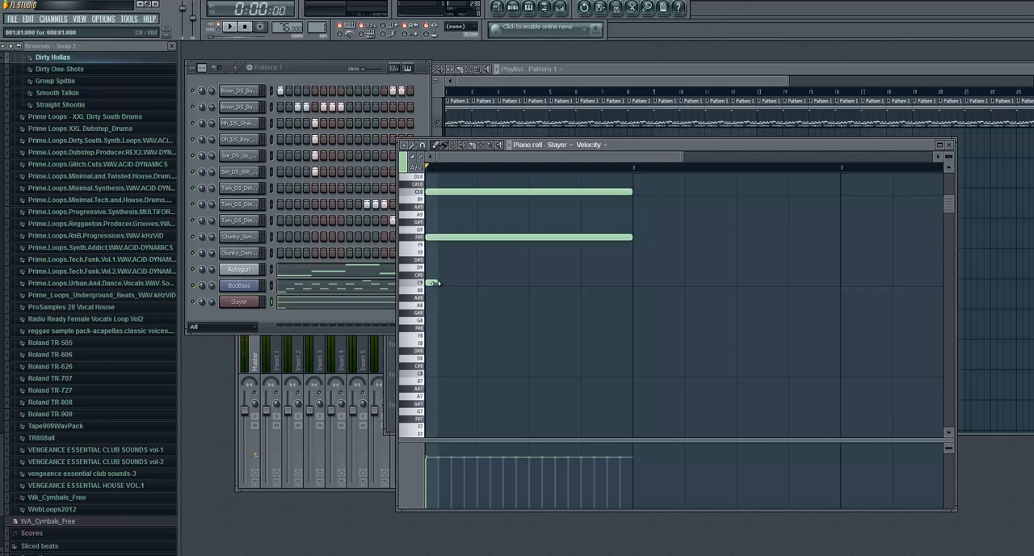
drag(437, 284, 632, 285)
click(231, 27)
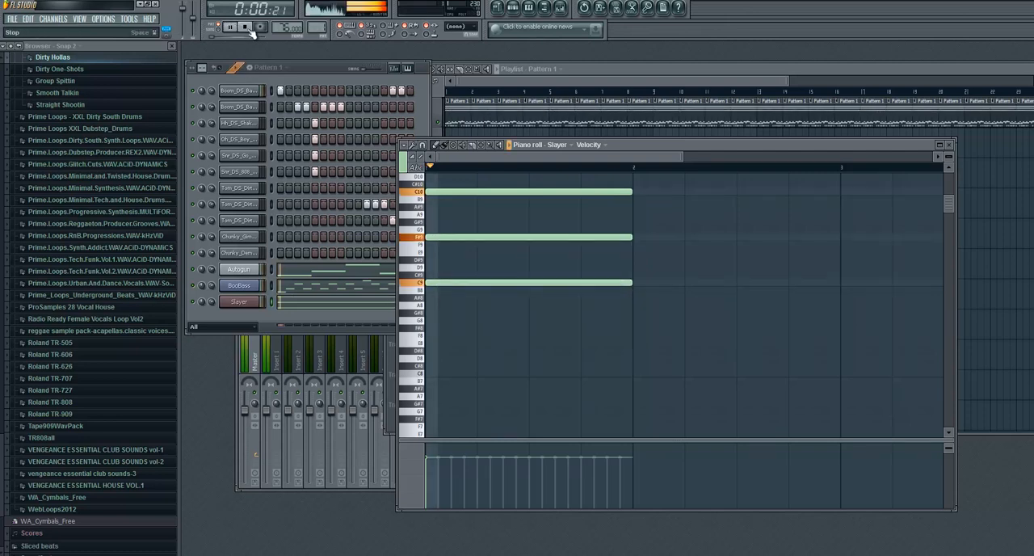
click(245, 27)
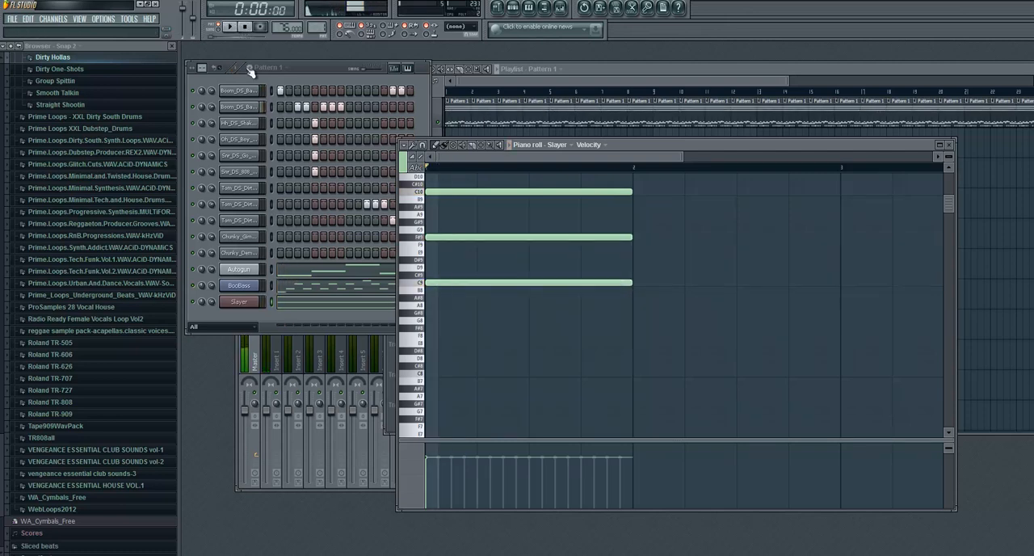
- Switch to the empty Pattern 2 and look over the typing keyboard's base note and layout options
click(321, 65)
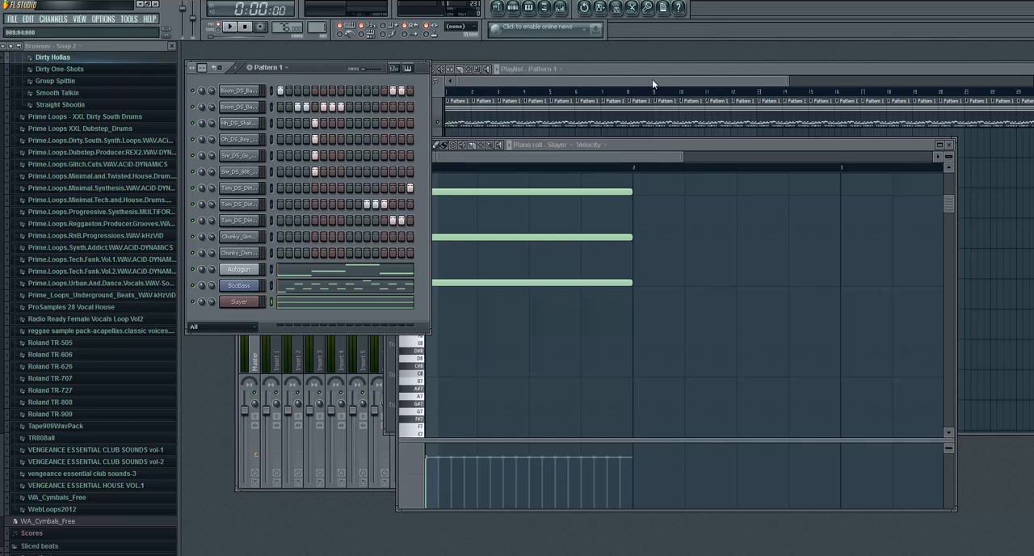
click(652, 79)
click(331, 74)
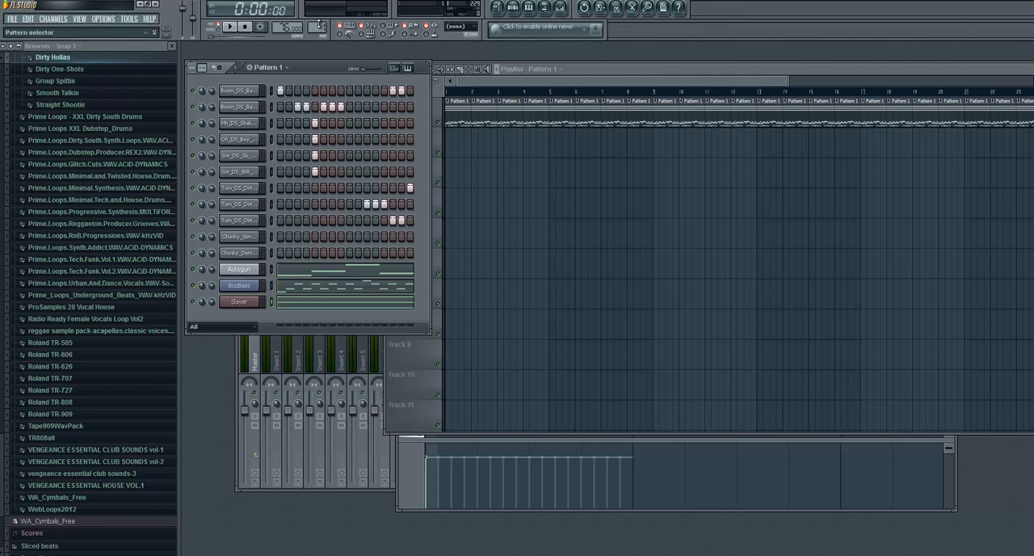
drag(318, 24, 318, 21)
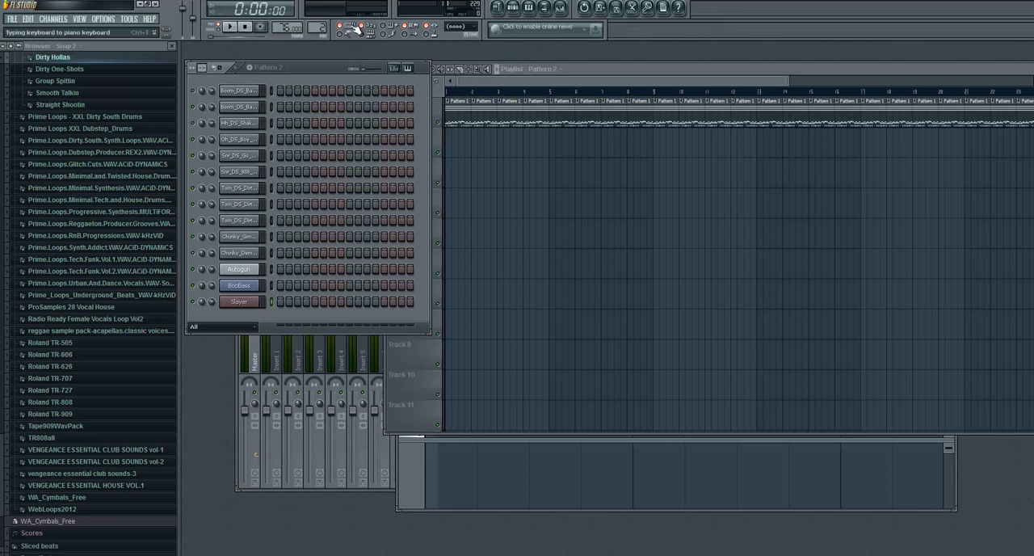
right_click(358, 30)
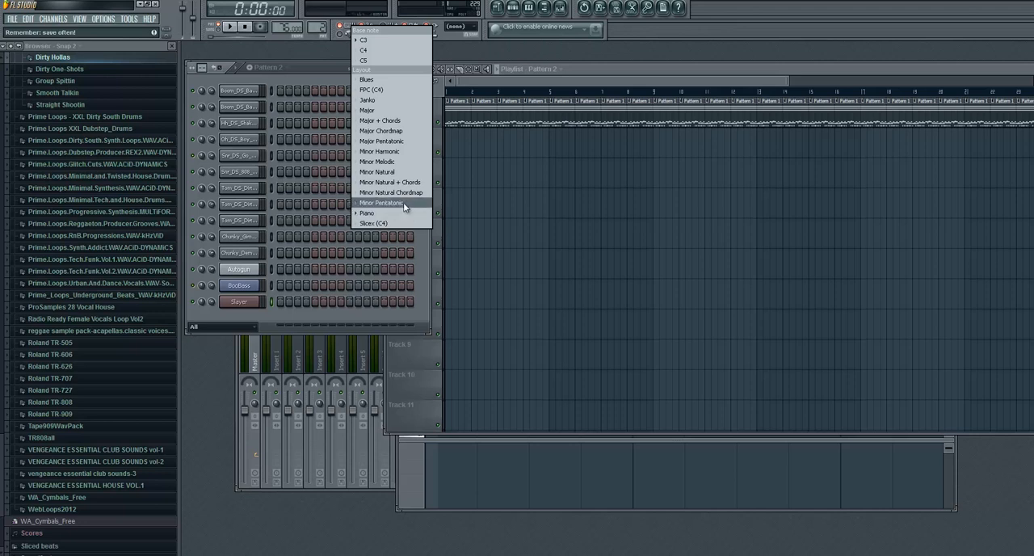
click(404, 143)
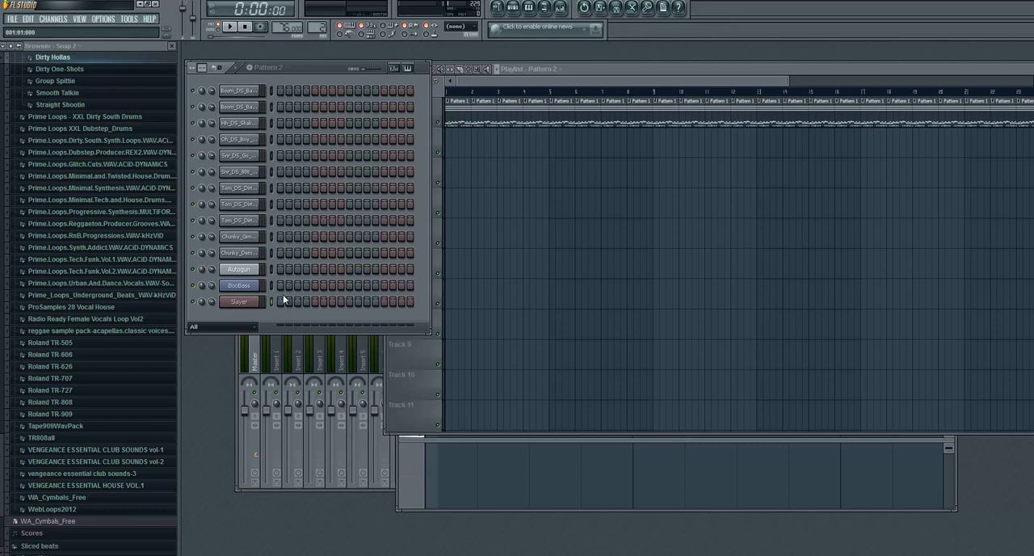
- Add an FL Keys instrument channel and move its settings window below the channel list
click(54, 20)
mouse_move(56, 29)
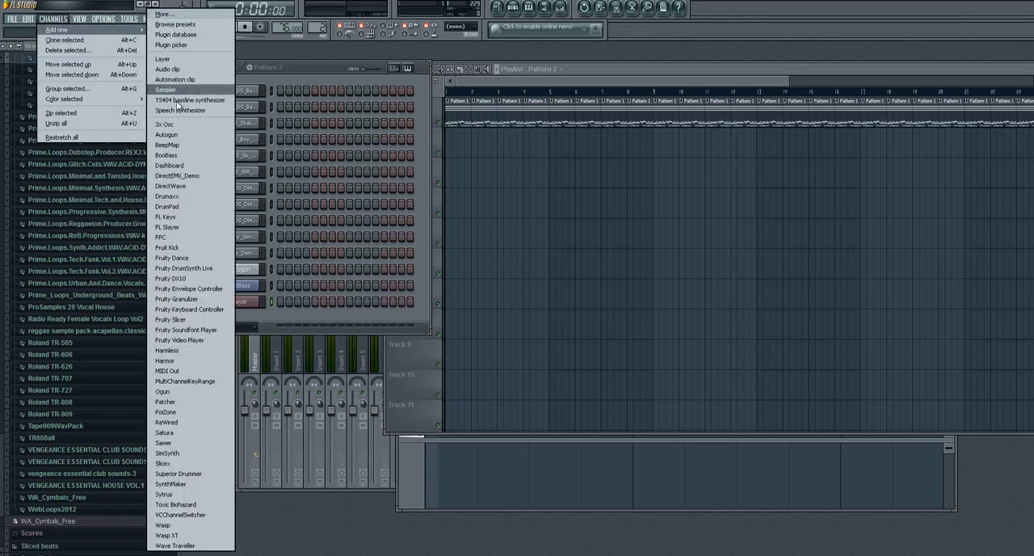
click(190, 218)
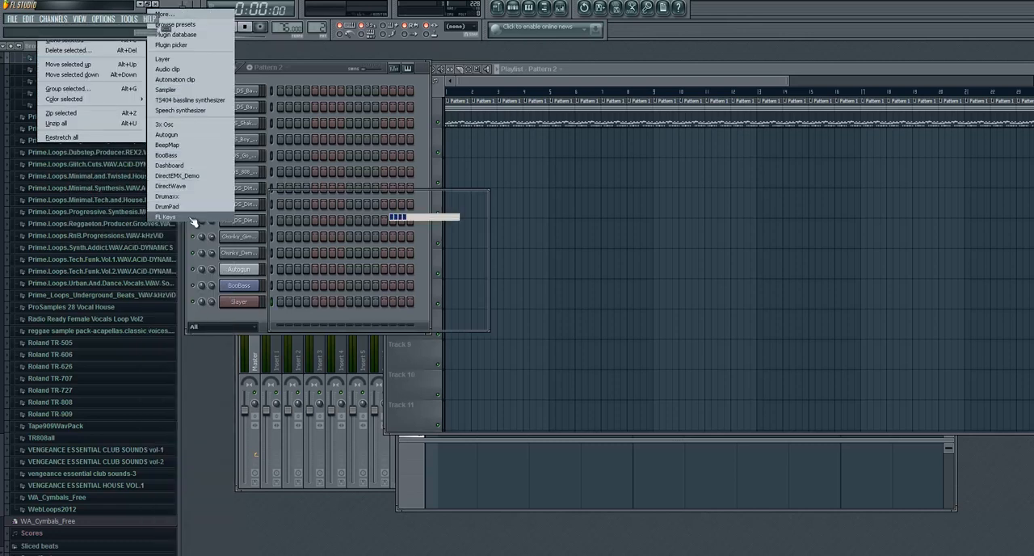
drag(359, 231, 321, 374)
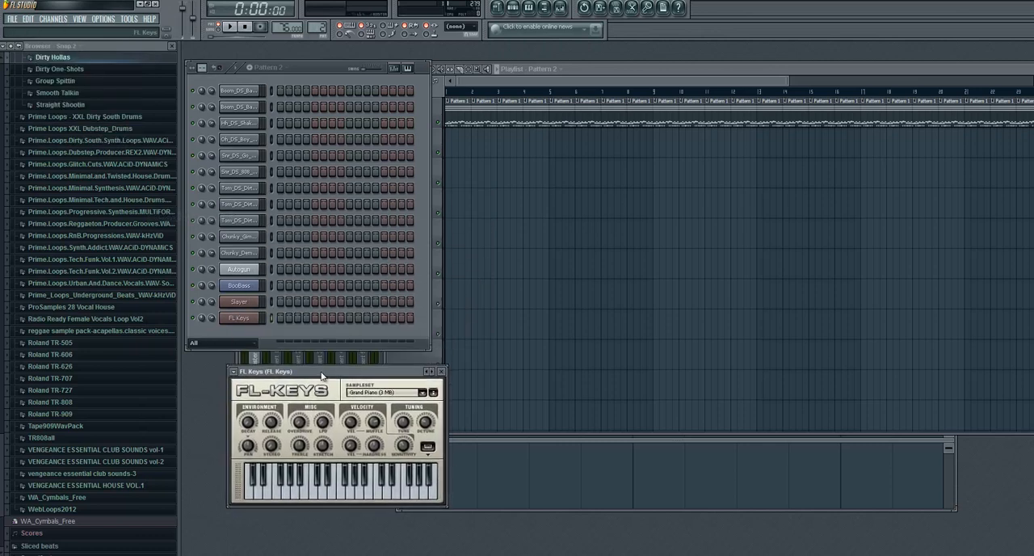
- Audition the FL Keys Grand Piano sound by playing a few notes
key(x)
key(v)
key(b)
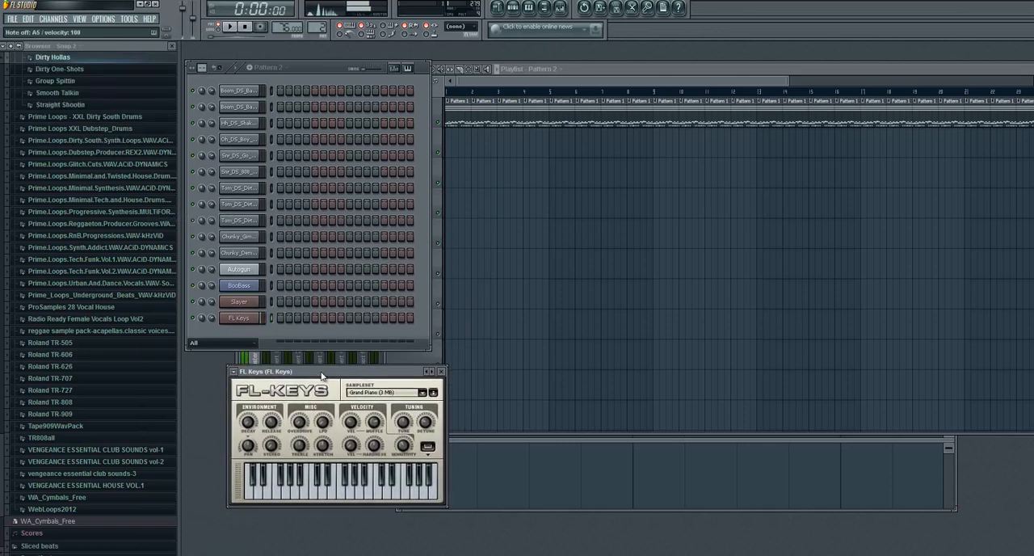
key(w)
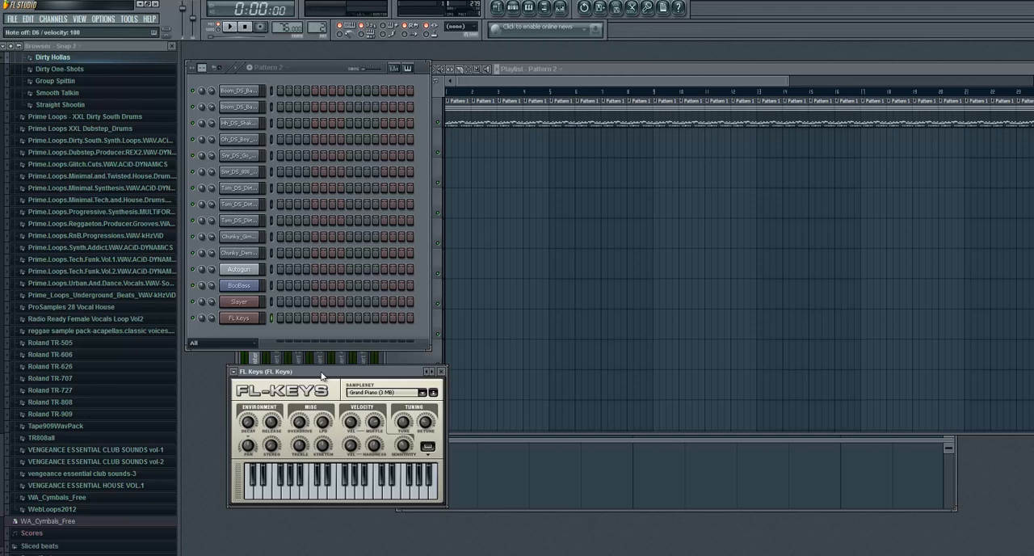
key(x)
key(z)
key(v)
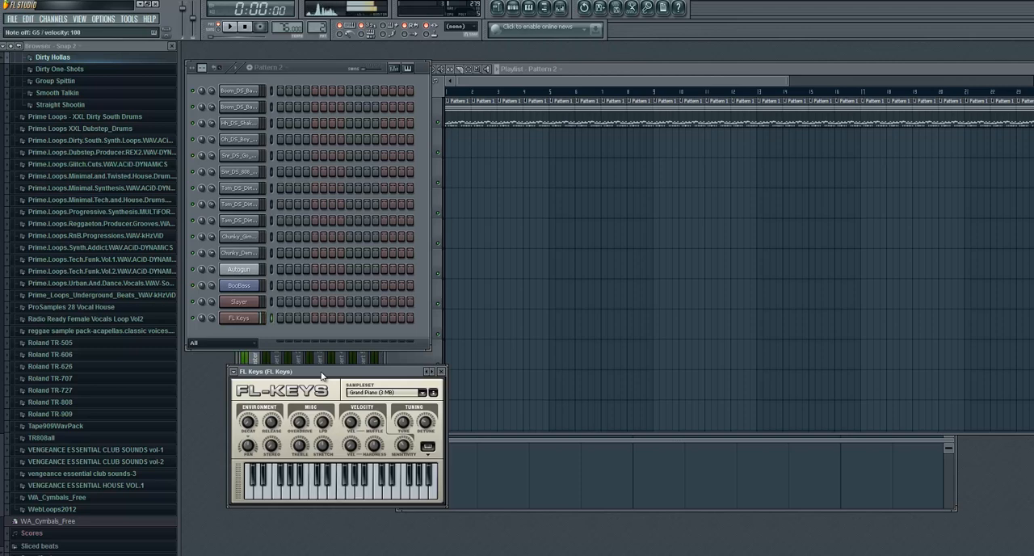
- Open the piano roll of the FL Keys channel
right_click(251, 317)
click(279, 319)
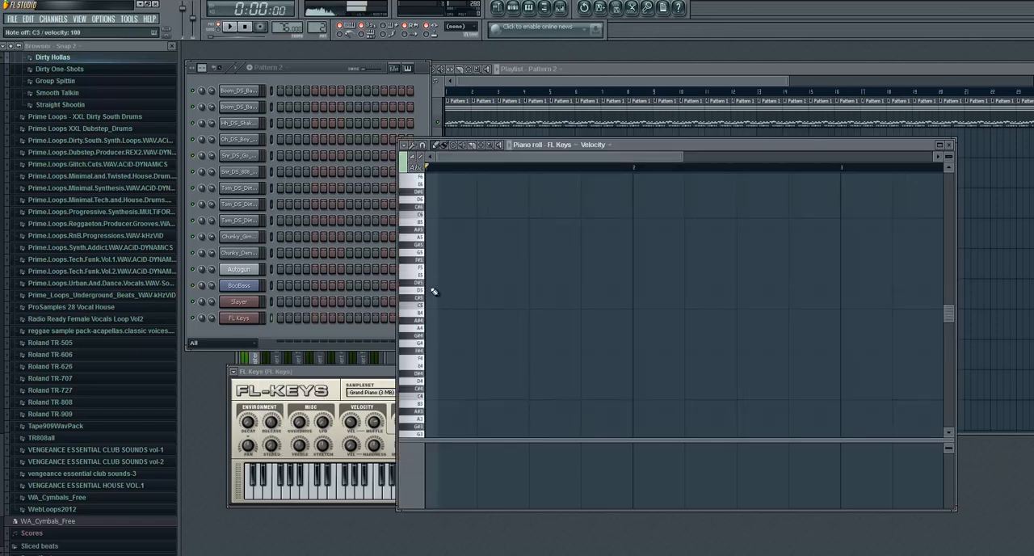
scroll(428, 293, down, 4)
scroll(432, 294, down, 1)
- Try out melody ideas on FL Keys, mainly between C3 and C4, checking the matching keys in the piano roll
key(z)
key(z)
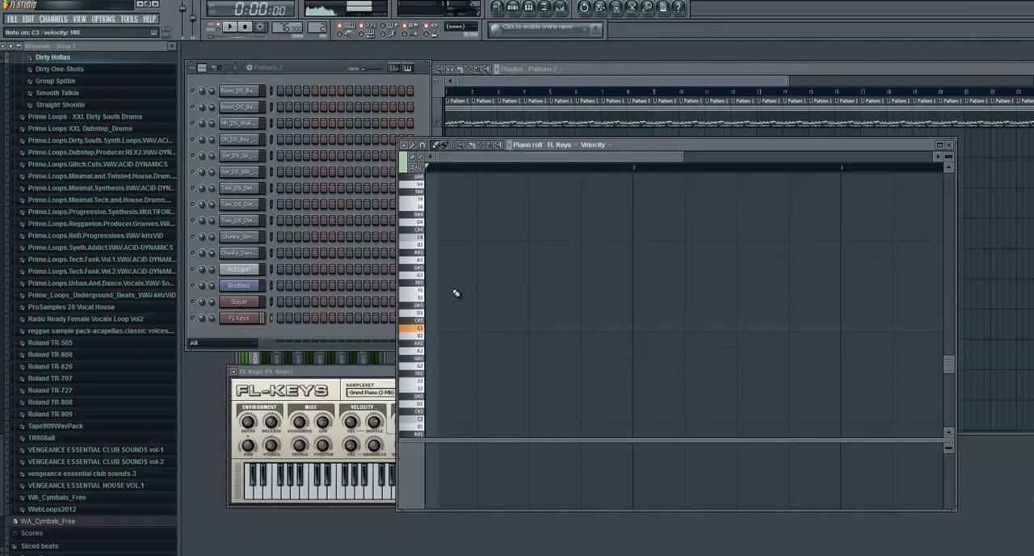
key(x)
key(v)
key(b)
key(n)
key(comma)
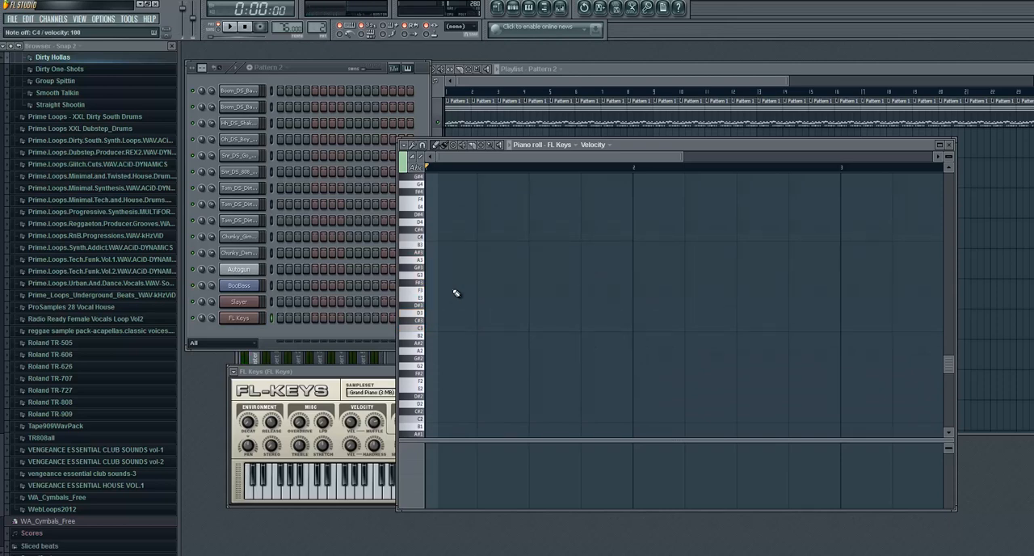
key(z)
key(x)
key(b)
key(n)
key(z)
key(x)
key(v)
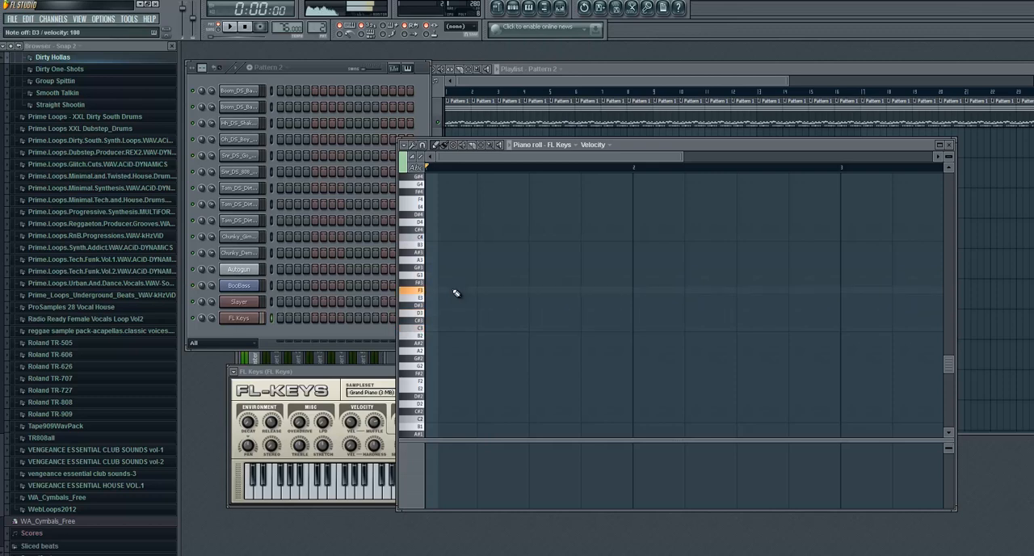
key(b)
key(n)
key(comma)
key(z)
key(b)
key(comma)
key(comma)
key(x)
key(v)
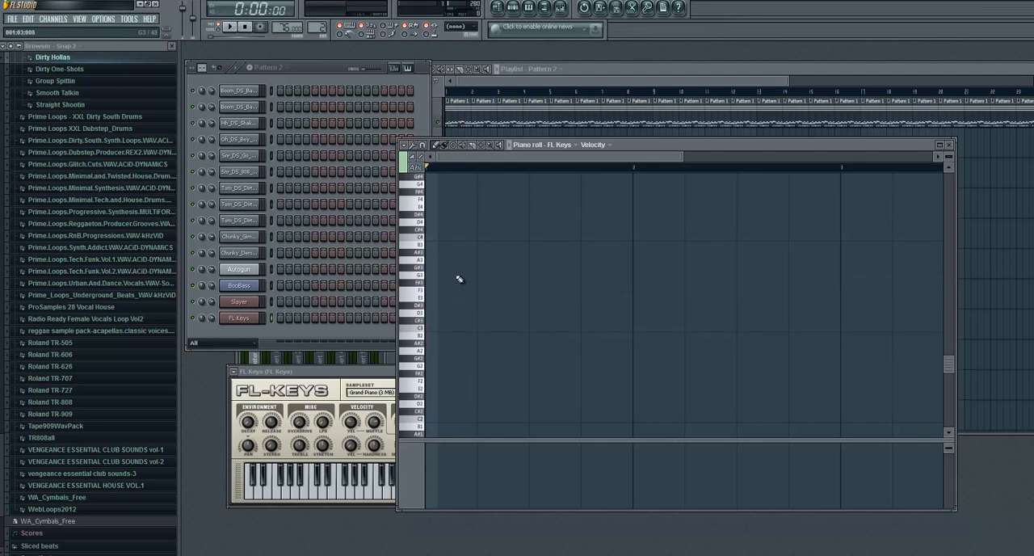
key(b)
key(x)
key(v)
key(n)
key(z)
key(x)
key(v)
key(z)
key(z)
key(x)
key(v)
key(q)
key(i)
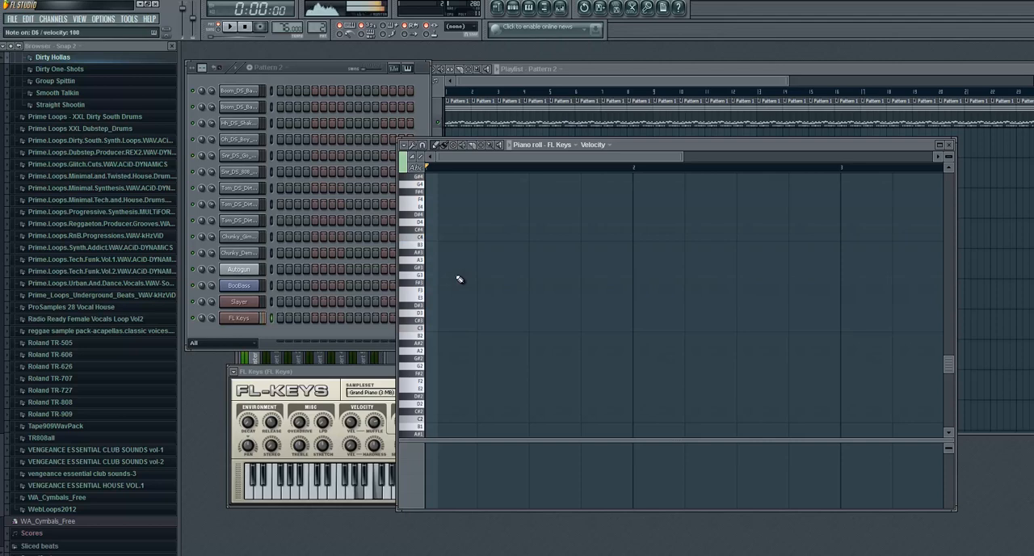
- Return to the channel list, select all channels and play a note on FL Keys
scroll(460, 279, up, 3)
click(269, 325)
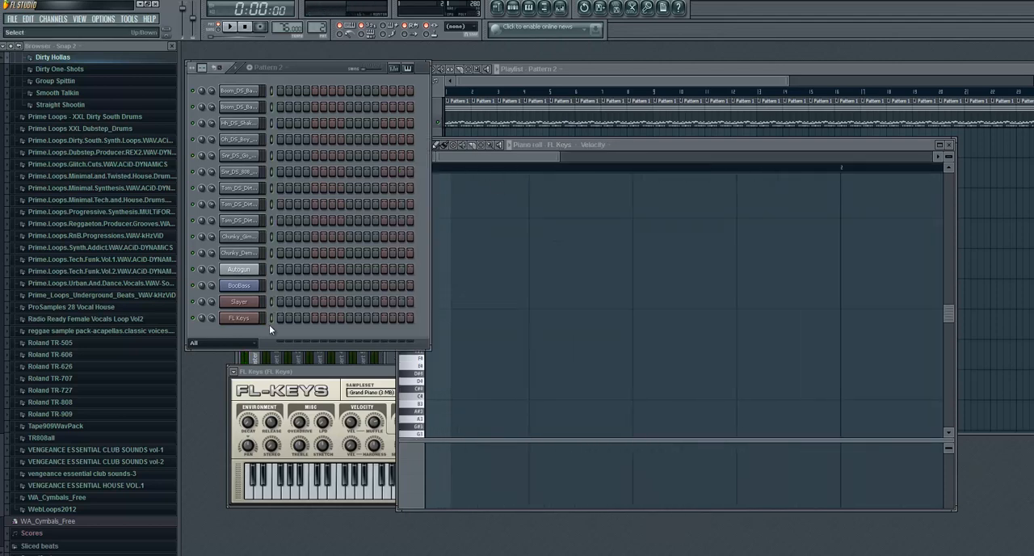
key(z)
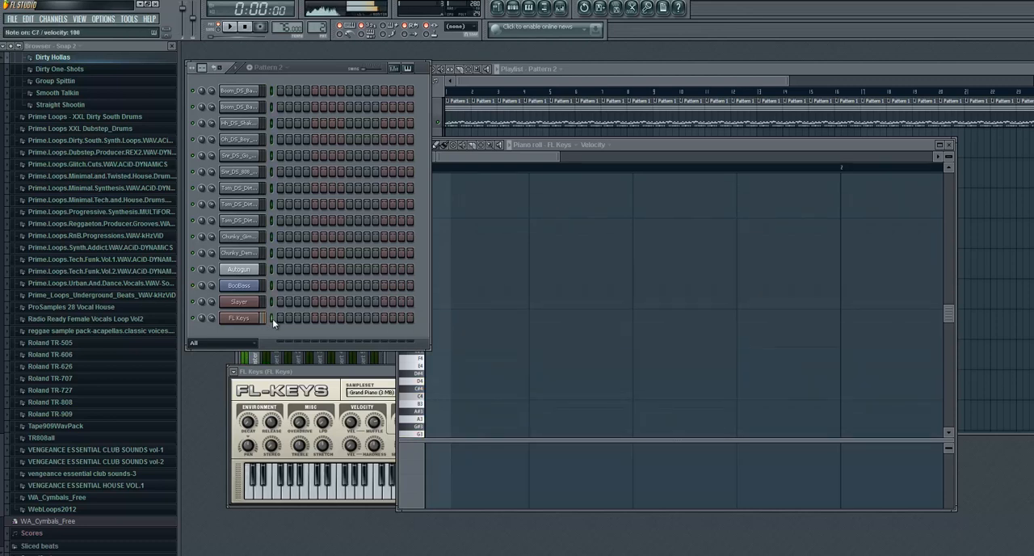
- Move the FL Keys piano roll down and aside so the channel list and playlist are easier to reach
click(689, 148)
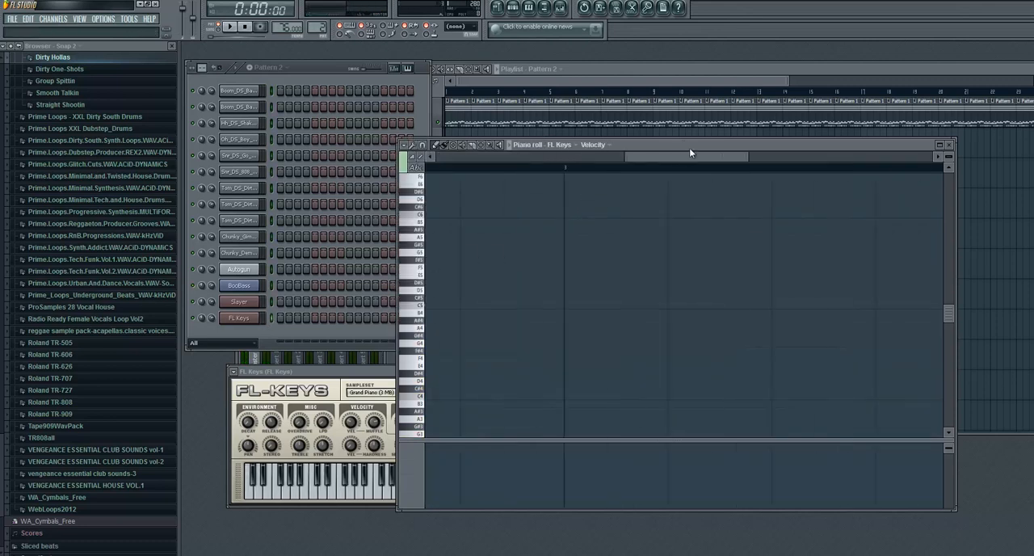
click(329, 67)
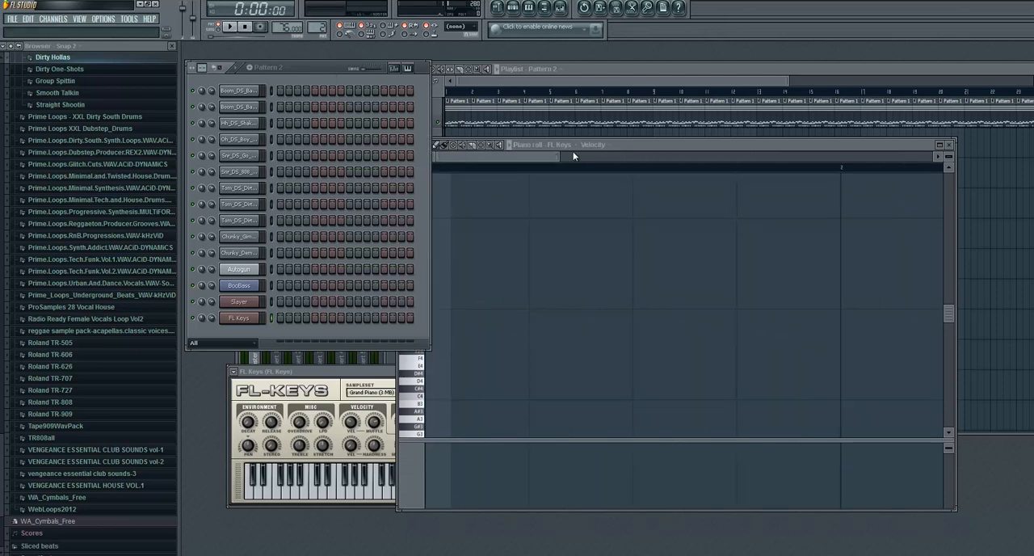
drag(573, 148, 647, 191)
drag(722, 209, 674, 208)
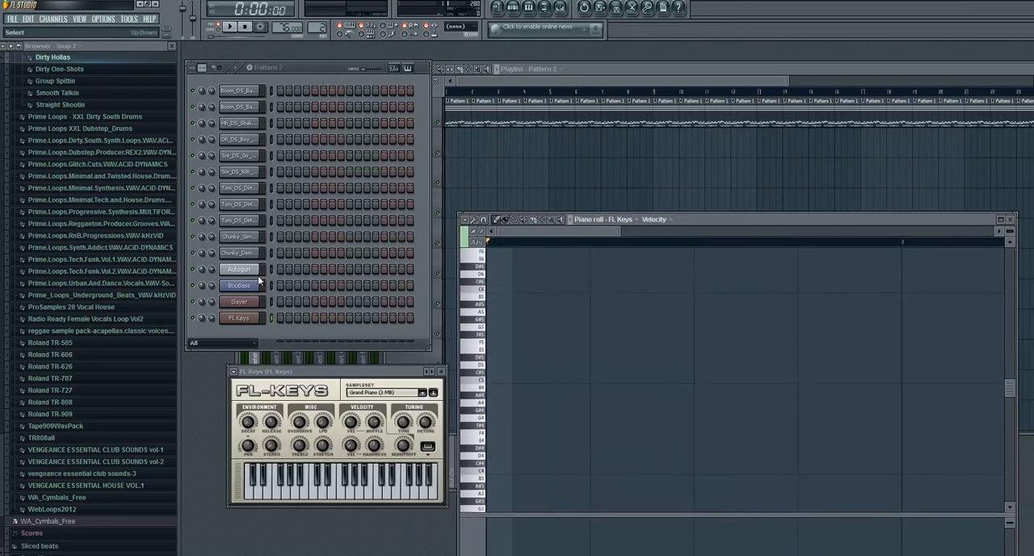
- Place Pattern 2 at bar 1 of playlist Track 2 and stretch the clip to bar 25, where the Pattern 1 clips end
click(548, 62)
click(467, 132)
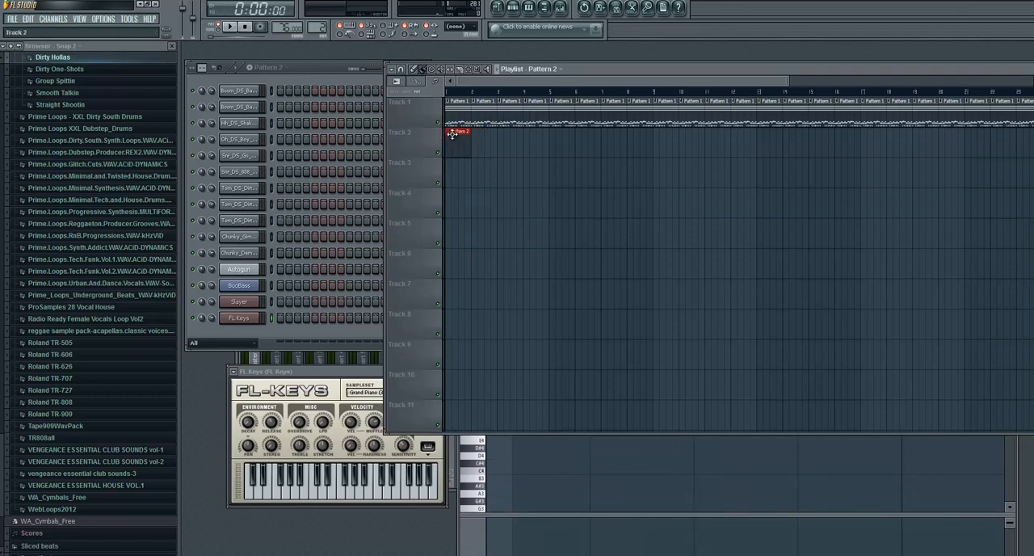
drag(470, 131, 1028, 132)
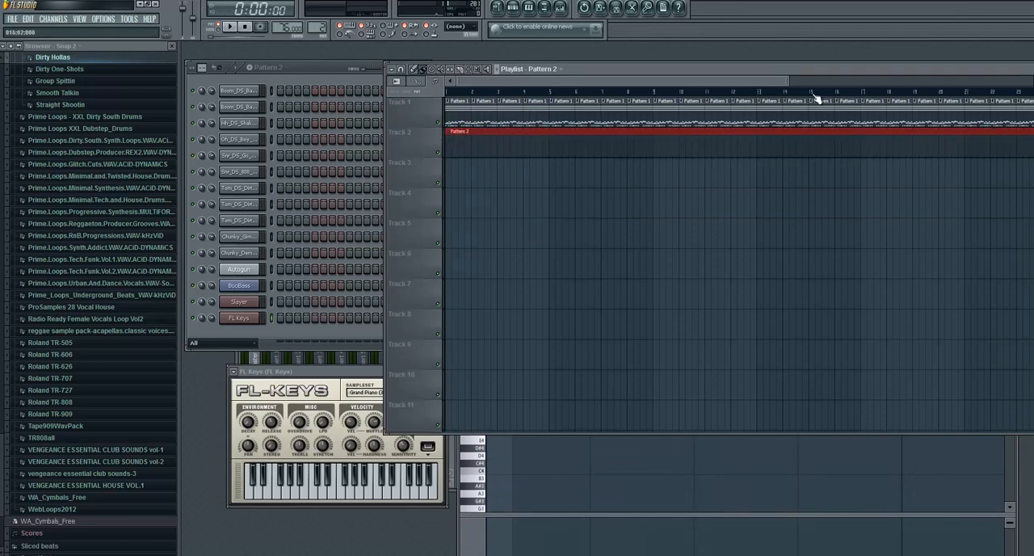
mouse_move(777, 72)
mouse_down()
mouse_move(671, 62)
mouse_move(783, 80)
mouse_up()
drag(675, 127, 693, 126)
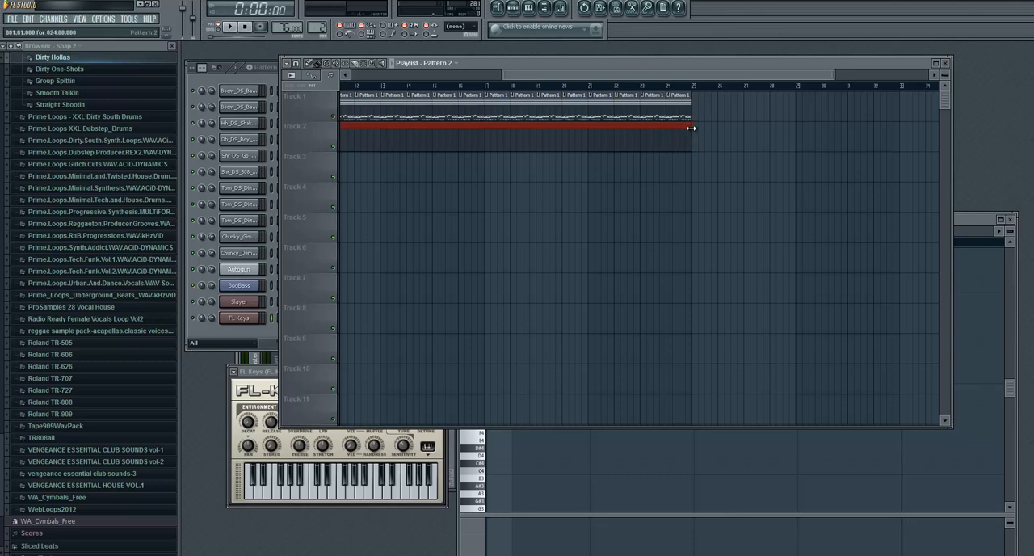
- Shorten the Pattern 2 clip on Track 2 to just under four bars, ending shortly before bar 5
drag(691, 127, 435, 111)
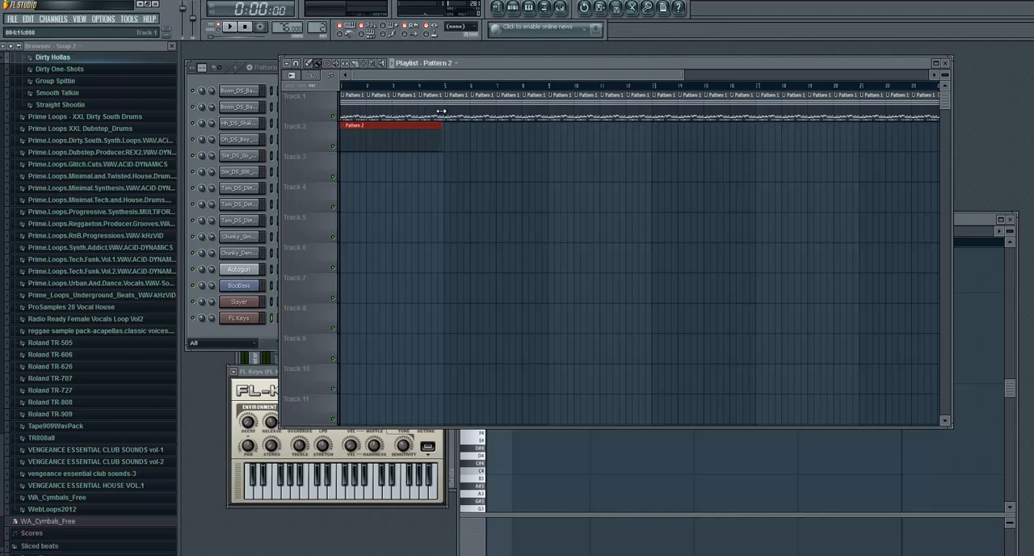
scroll(442, 95, up, 2)
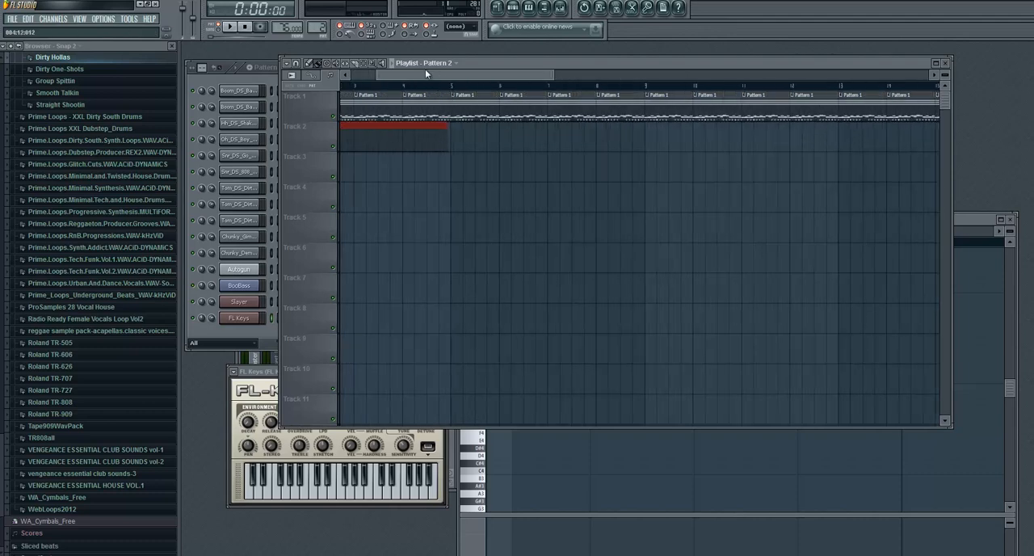
drag(425, 69, 397, 71)
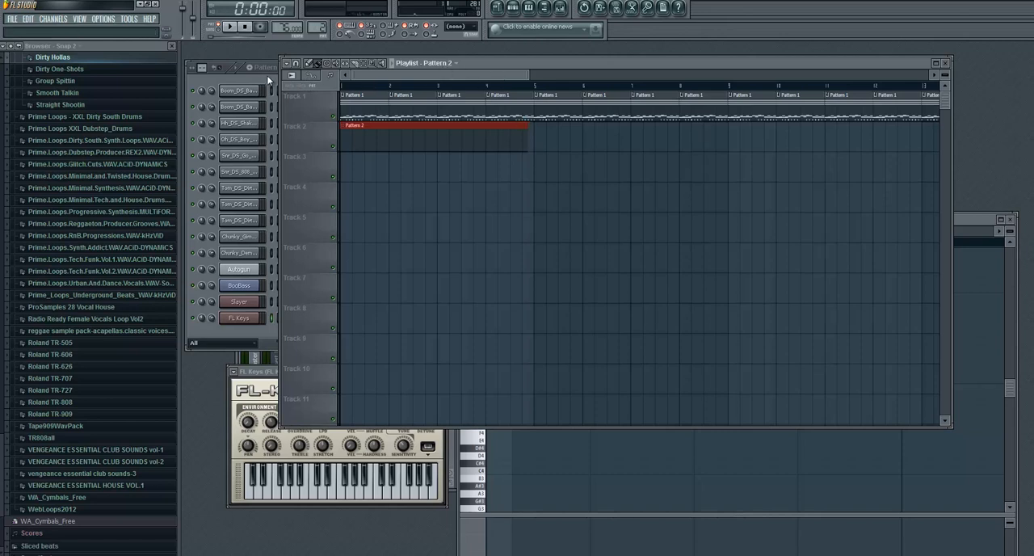
click(535, 134)
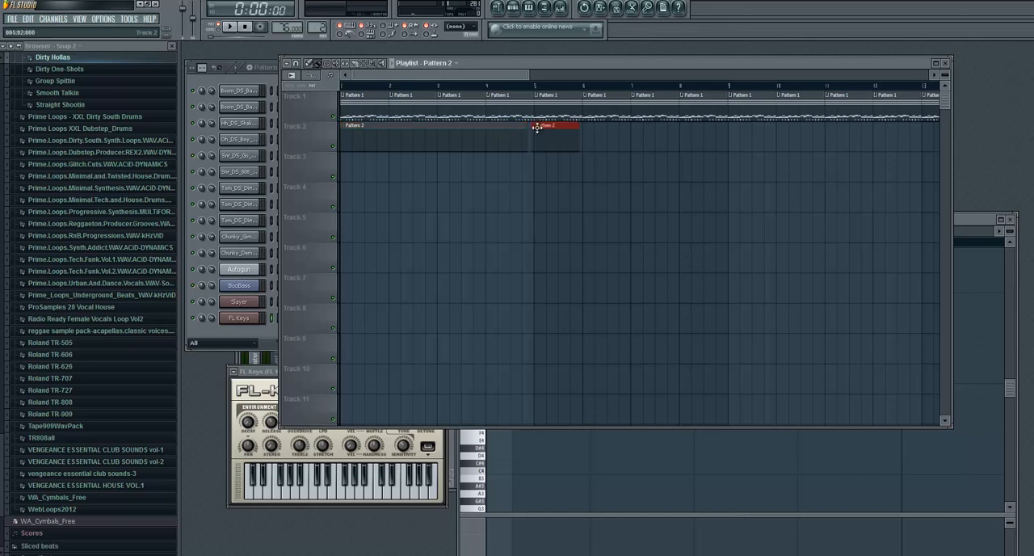
drag(541, 129, 537, 129)
right_click(561, 132)
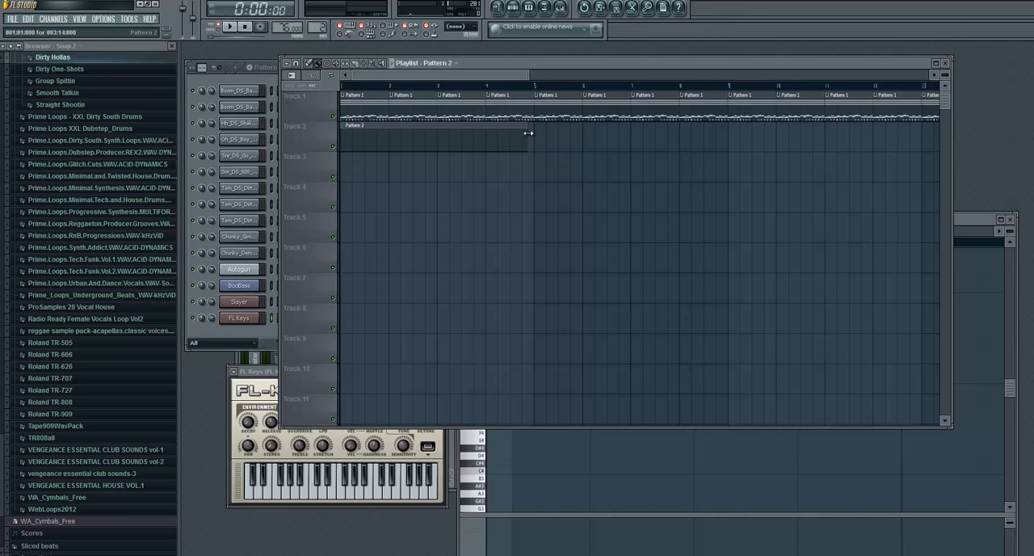
click(536, 134)
right_click(535, 129)
- Lay consecutive Pattern 2 clips on Track 3 from bar 5 to just before bar 25, and move the Track 2 clip down to Track 3
click(533, 162)
mouse_move(719, 161)
mouse_down()
mouse_move(1022, 162)
mouse_move(773, 129)
mouse_move(767, 150)
mouse_up()
right_click(878, 161)
right_click(695, 153)
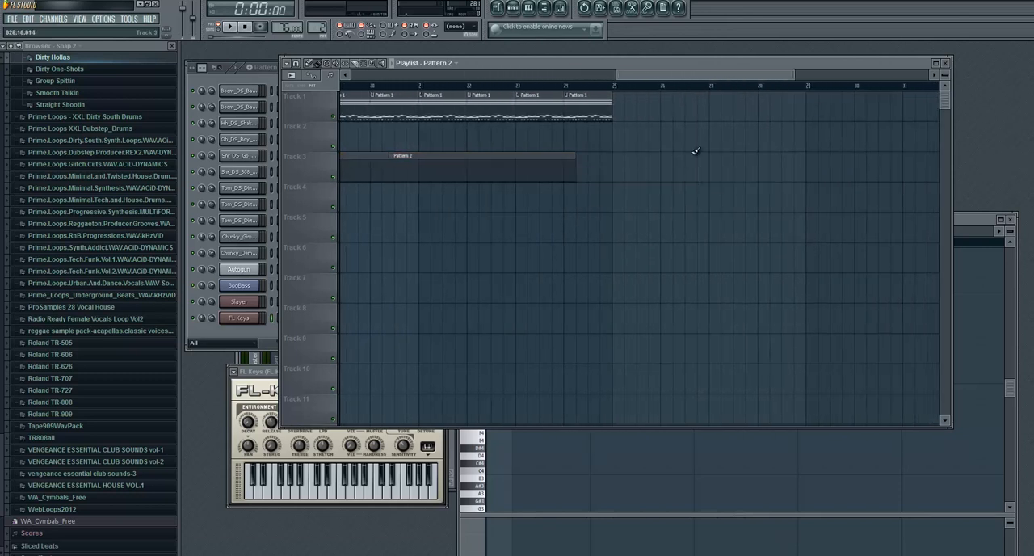
drag(713, 74, 441, 74)
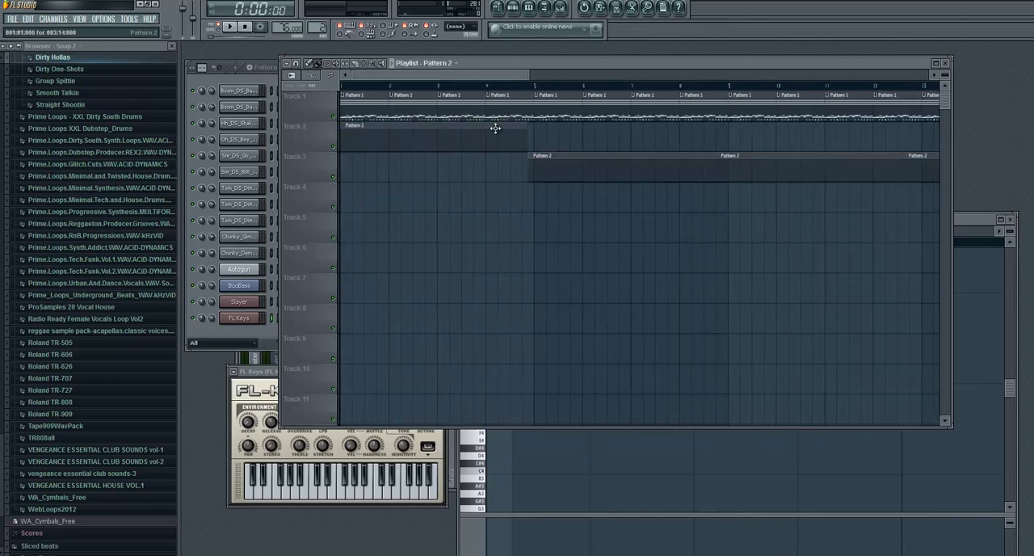
drag(495, 148, 492, 171)
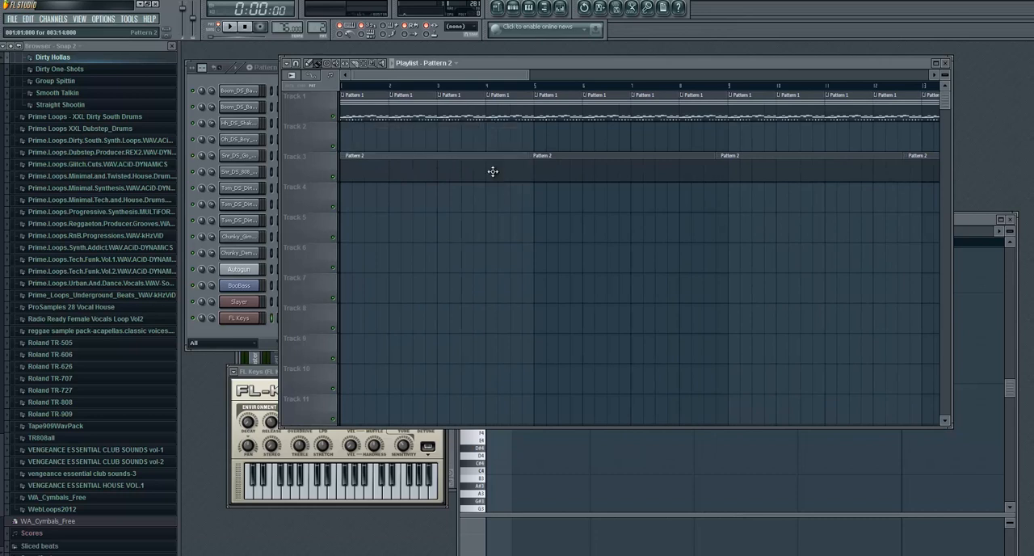
- Reopen the piano roll of the FL Keys channel, move it up beside the channel list, and return to the channel list
click(232, 79)
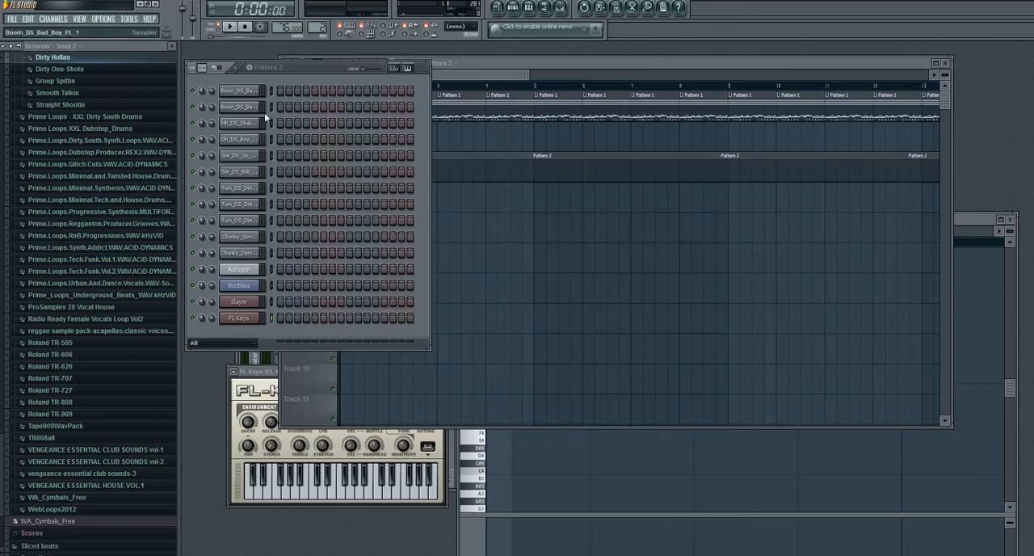
right_click(253, 320)
click(288, 320)
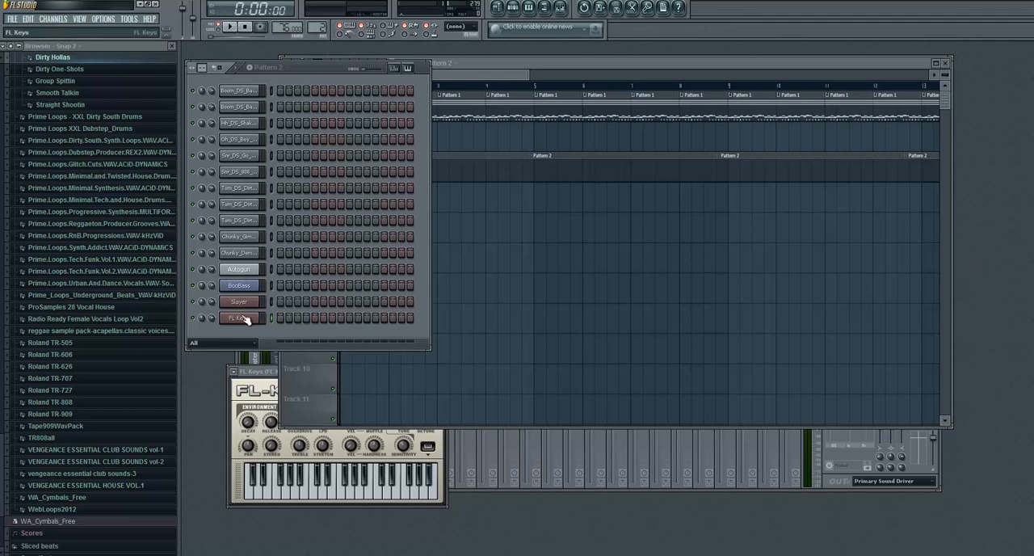
right_click(245, 320)
click(279, 323)
drag(734, 226, 597, 129)
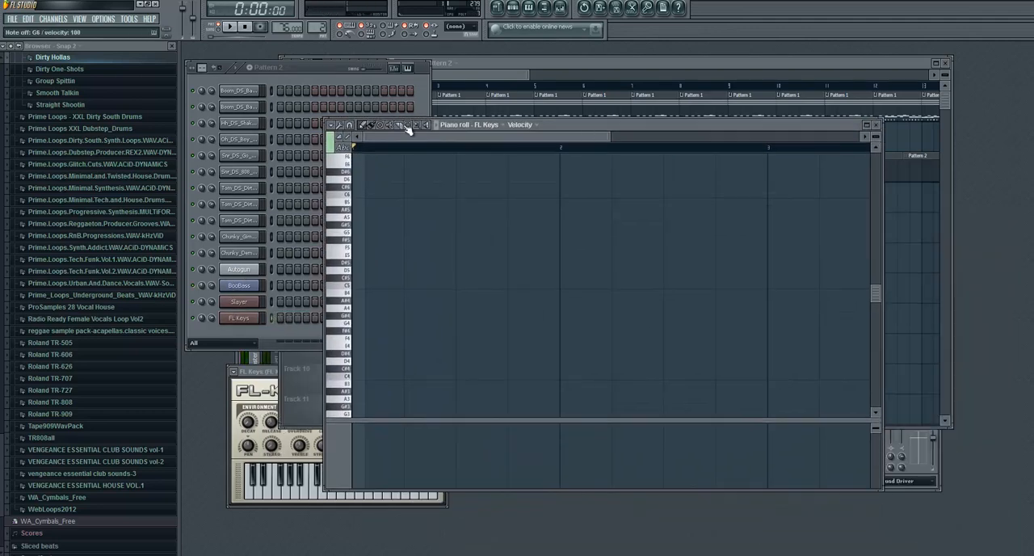
click(328, 72)
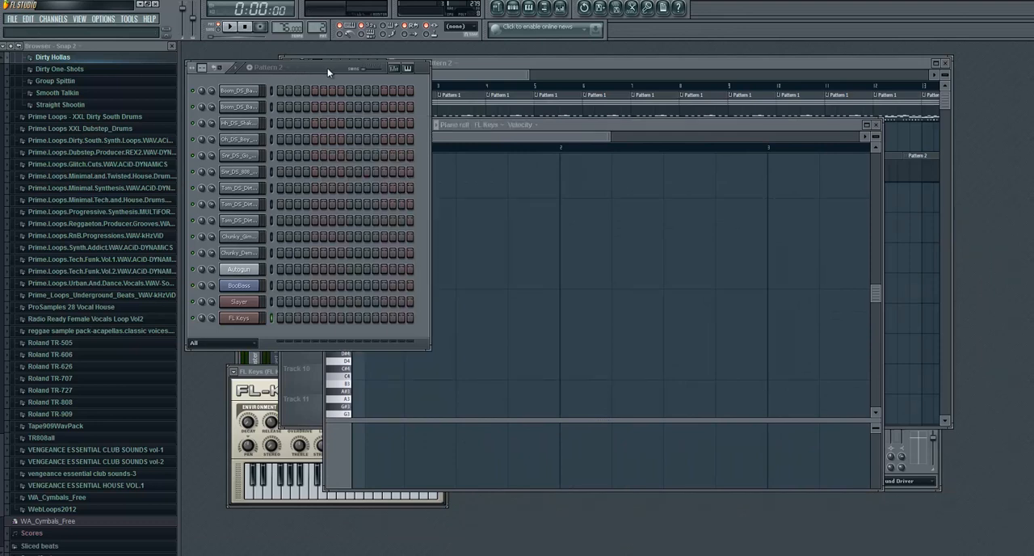
- Turn Audio off and Automation on in the recording filter
right_click(264, 28)
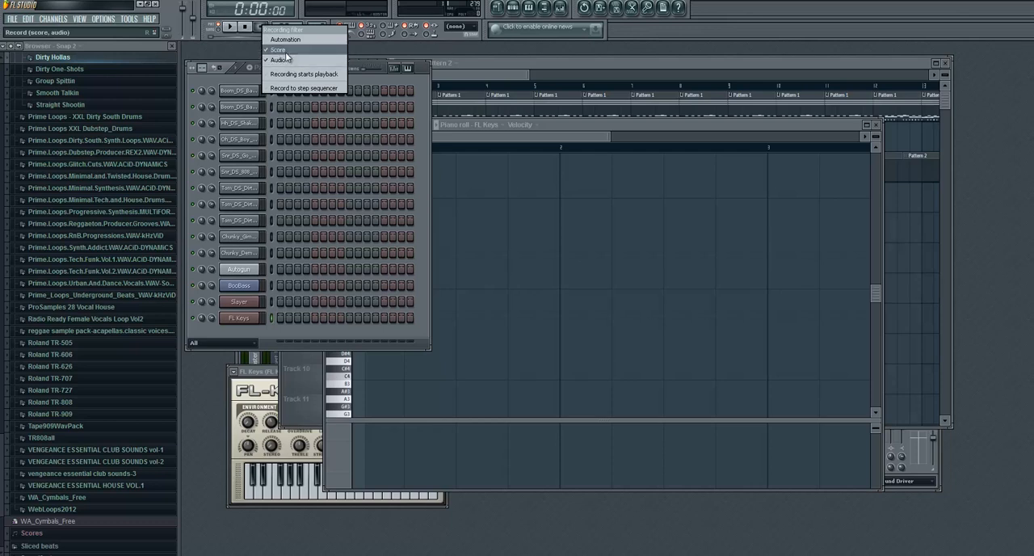
click(285, 59)
right_click(265, 28)
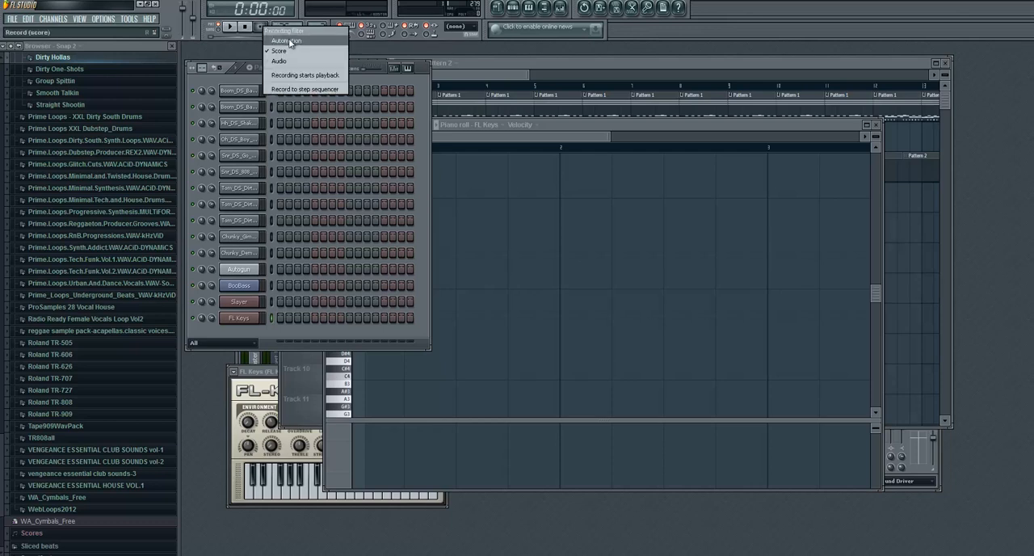
click(290, 41)
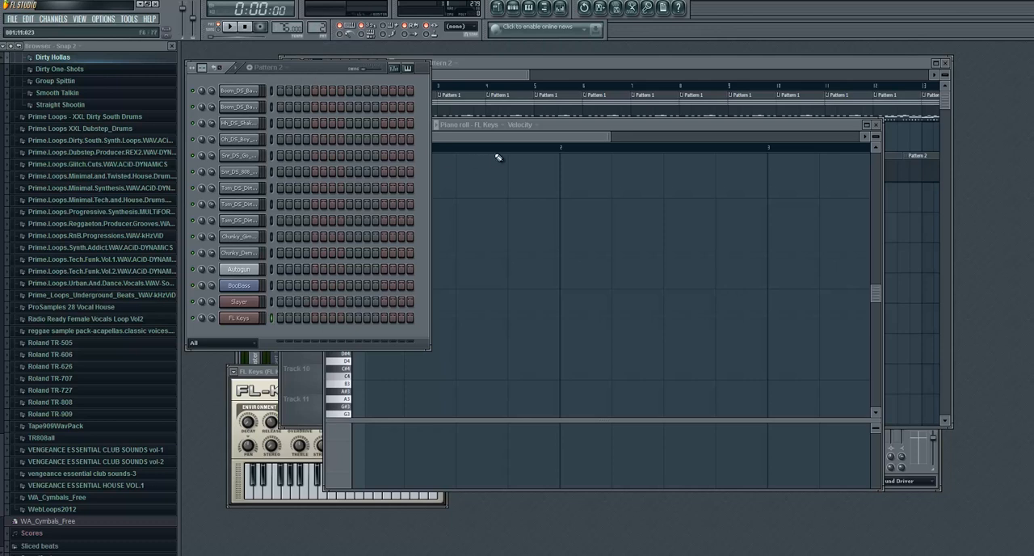
- Arm recording and record a short test take on FL Keys in Pattern 2 in pattern mode
click(234, 28)
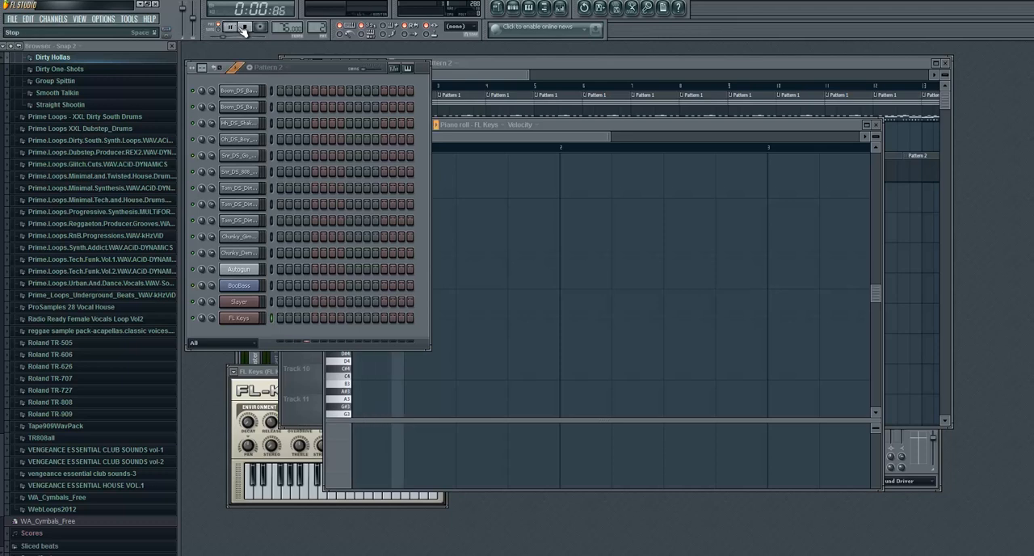
click(245, 28)
click(260, 29)
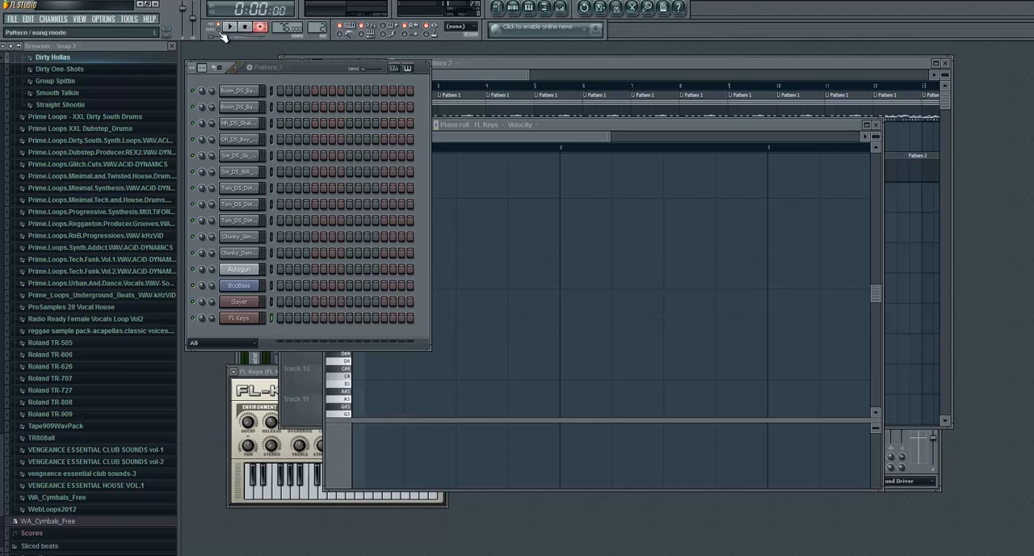
click(234, 27)
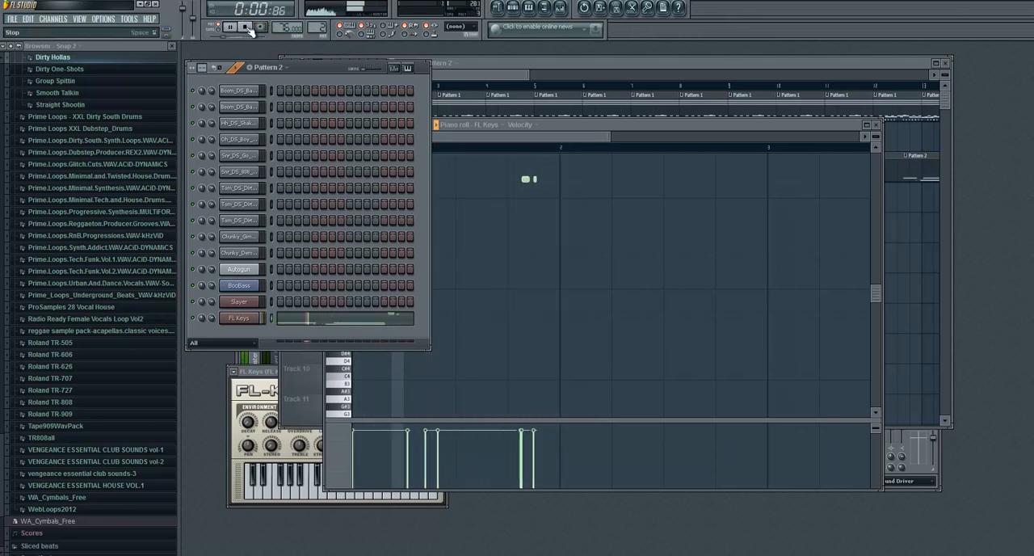
click(249, 28)
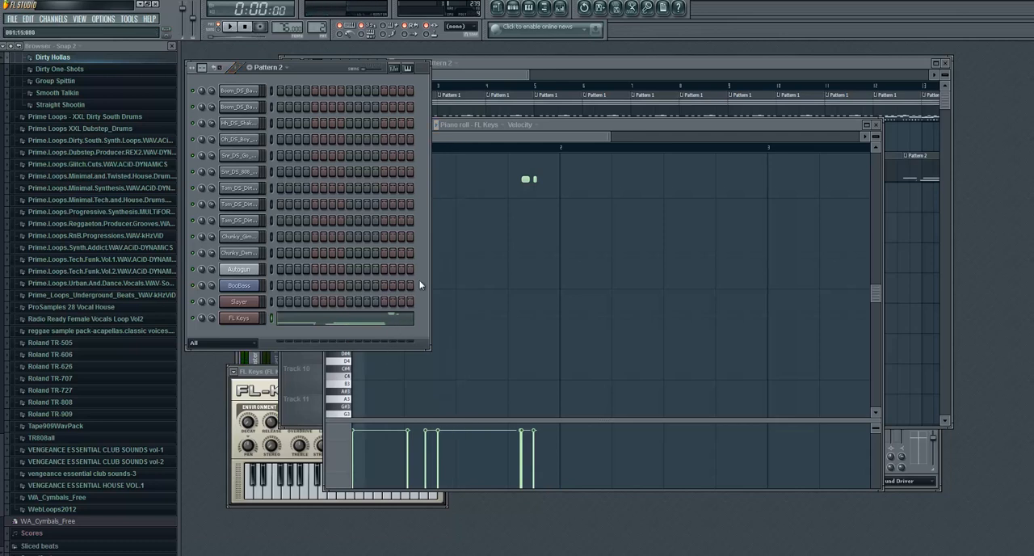
- Delete all the recorded test notes from the FL Keys piano roll
click(391, 323)
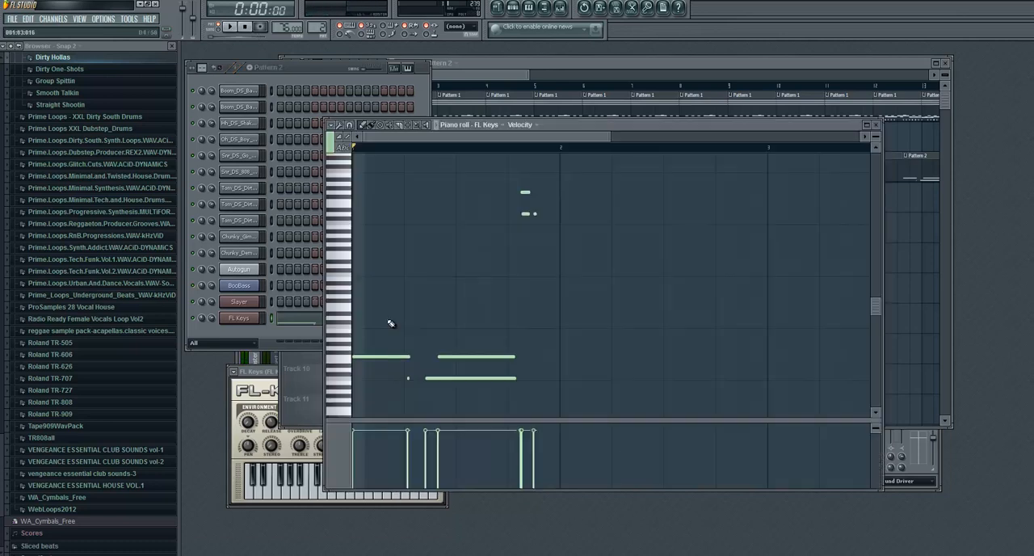
key(ctrl+a)
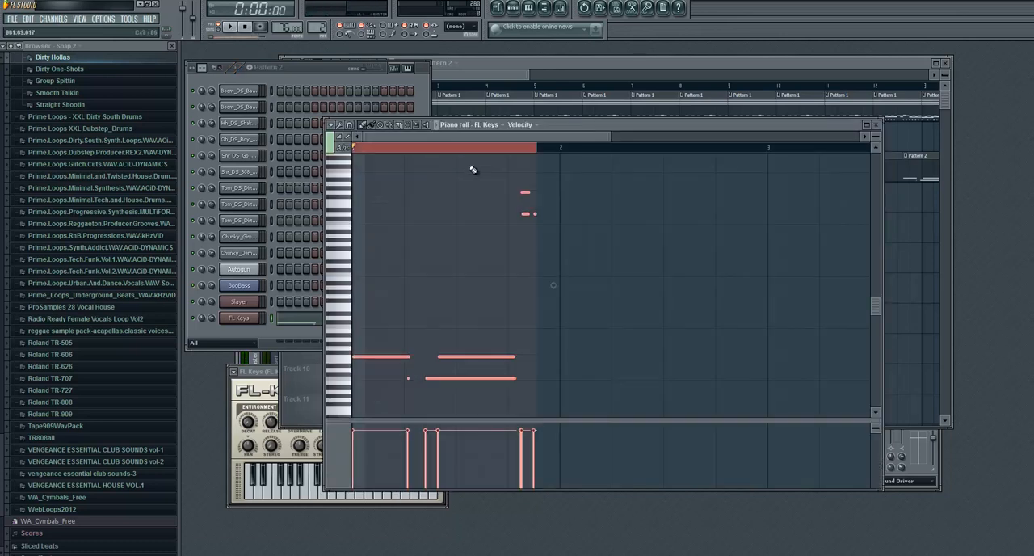
key(Delete)
- Switch playback to song mode, arm recording, and move the channel list down to uncover the clips in the playlist
click(509, 63)
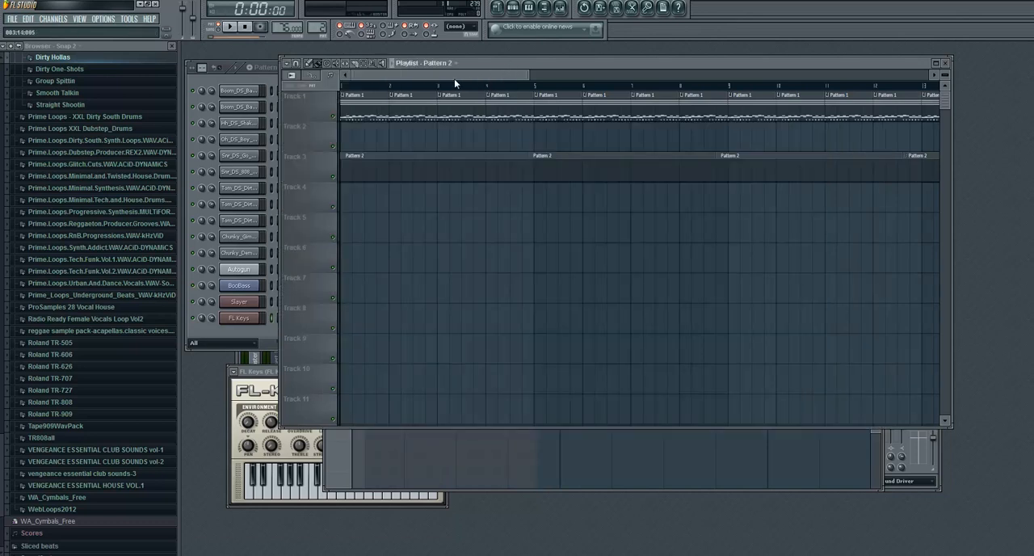
click(268, 76)
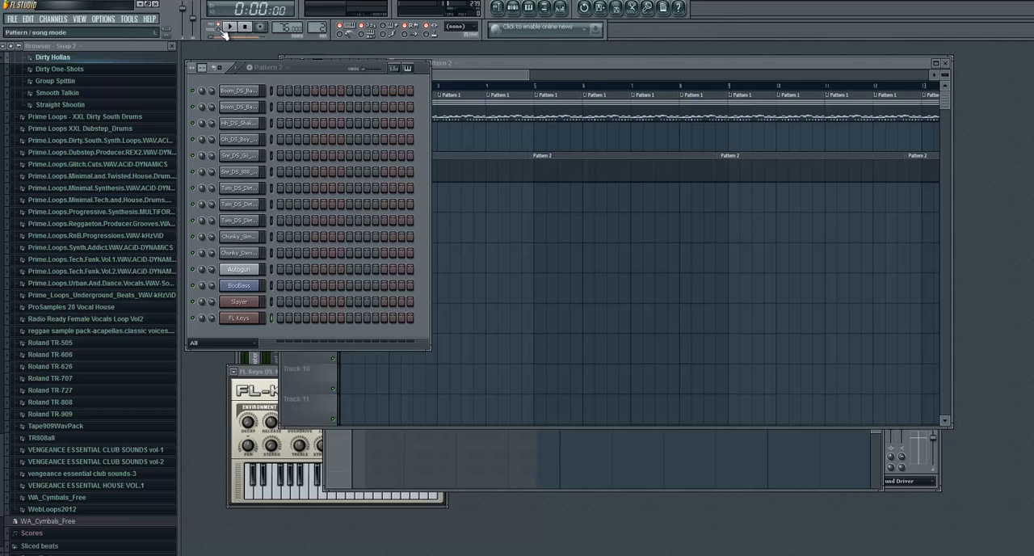
click(503, 74)
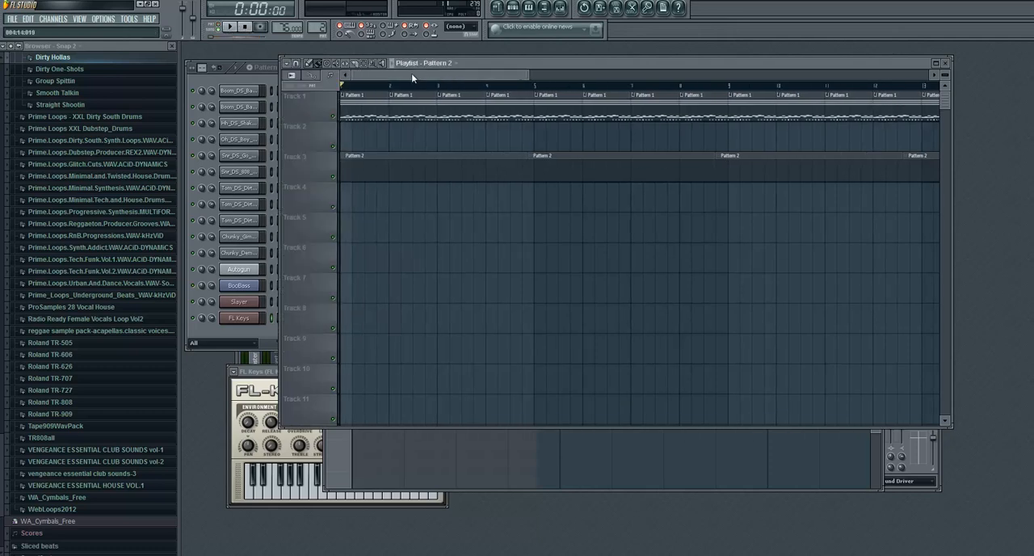
click(274, 76)
drag(326, 74, 408, 219)
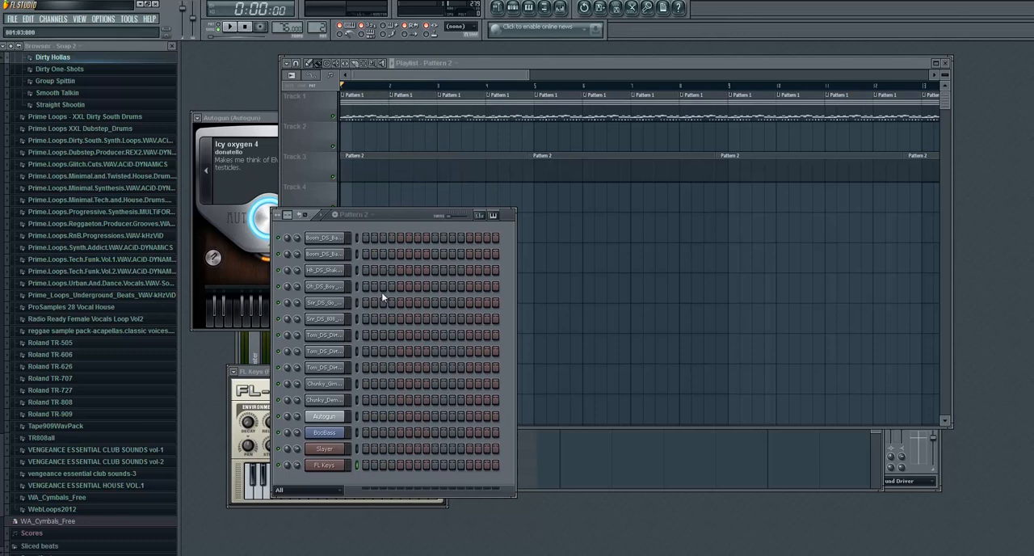
- Record the FL Keys melody into Pattern 2 over the song, and play the song from the start to check it
click(231, 28)
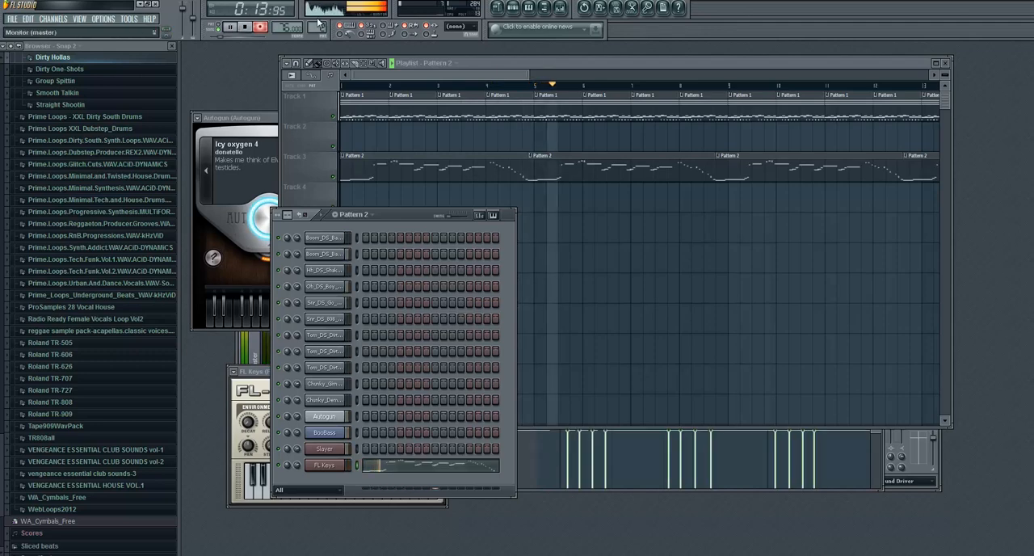
click(247, 27)
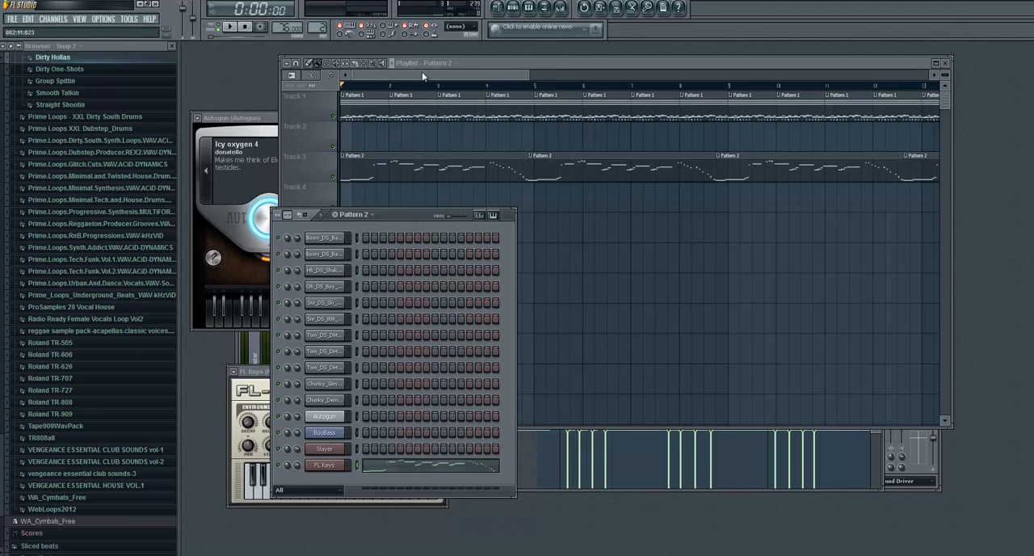
click(231, 28)
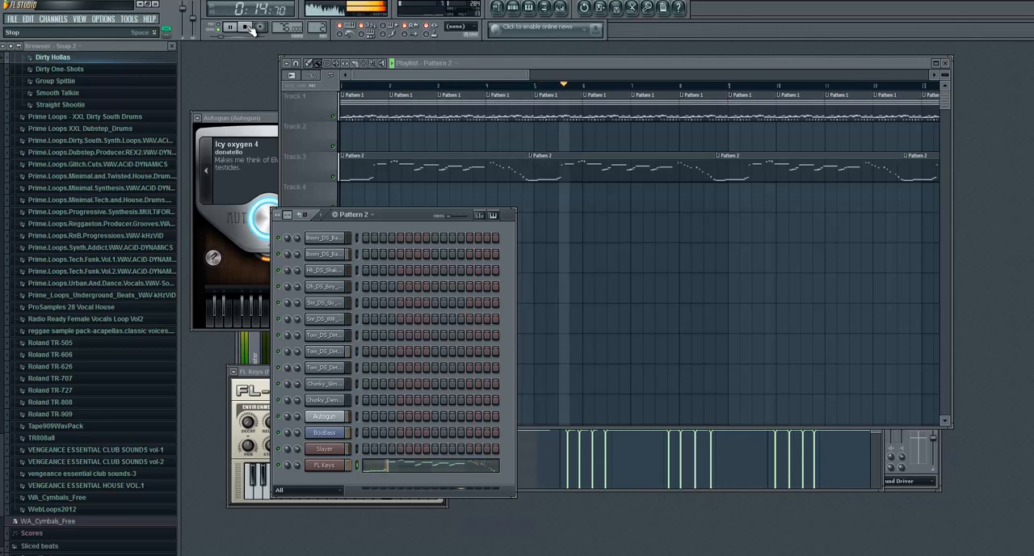
click(251, 29)
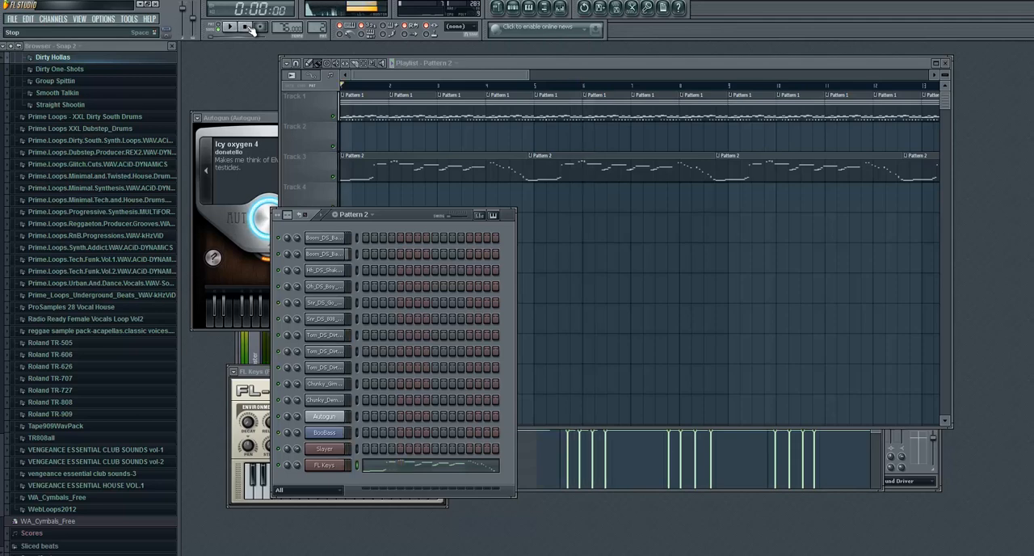
- Move the playlist and channel list apart, and open the channel settings of Chunky_GimmeThatBeat clear of the list
click(488, 73)
drag(497, 63, 527, 57)
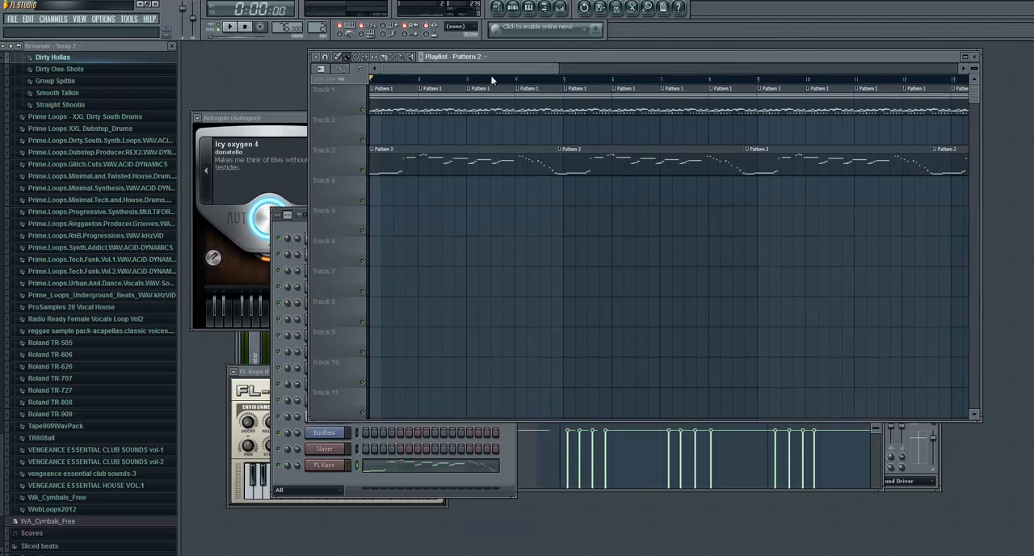
click(286, 232)
drag(382, 214, 319, 85)
click(276, 257)
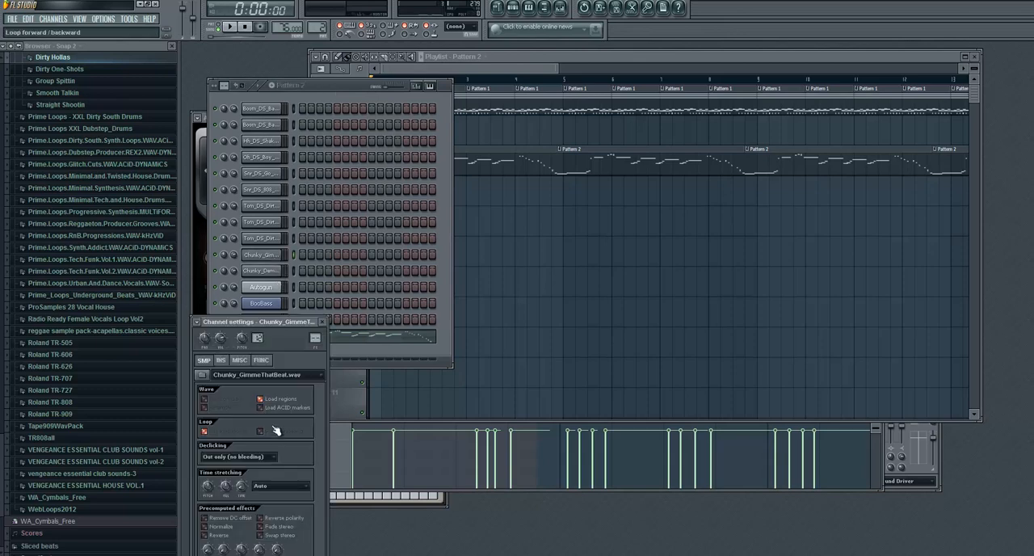
drag(276, 321, 377, 195)
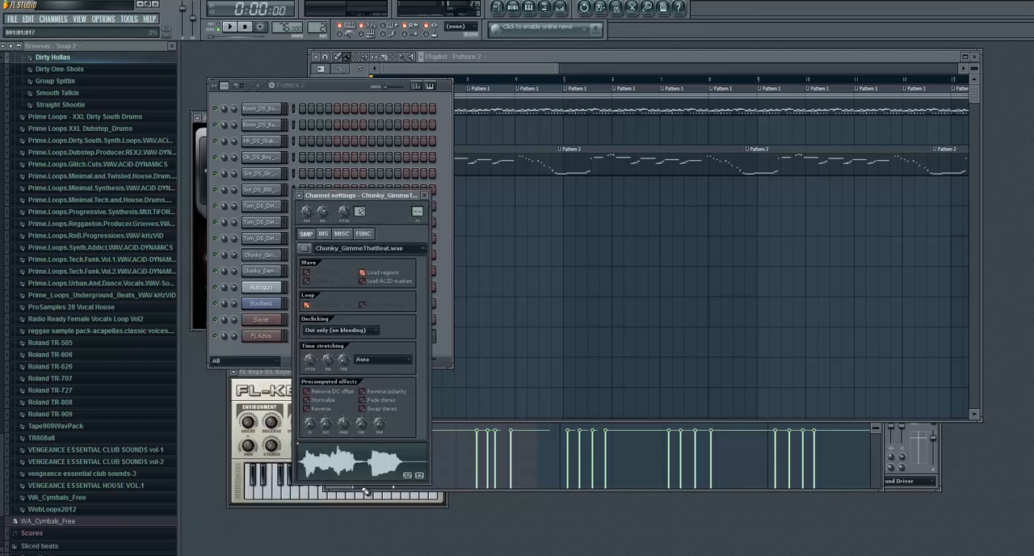
- Set the time stretching mode of the Chunky_DemChains vocal sample to Pro default
click(261, 272)
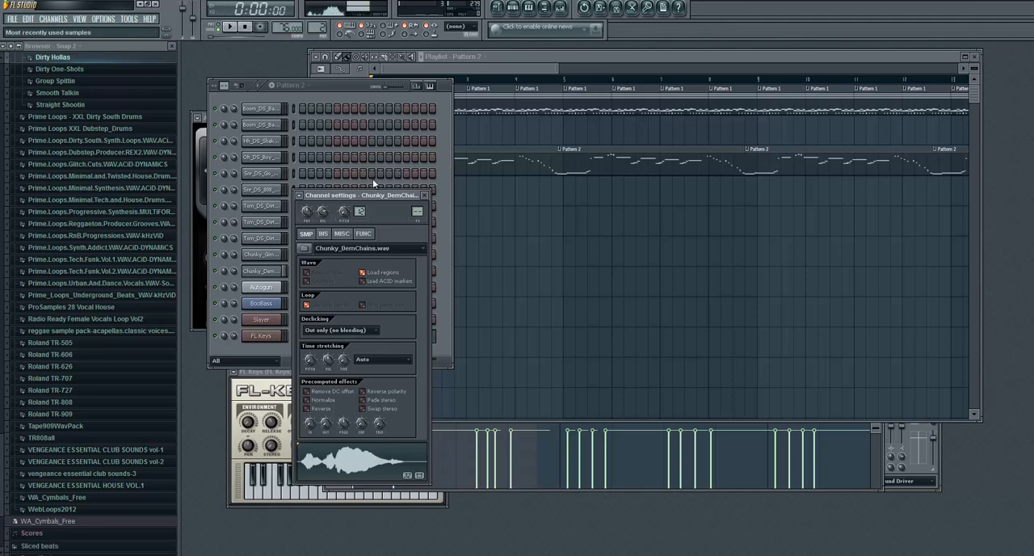
drag(393, 196, 386, 285)
drag(340, 86, 333, 54)
click(369, 455)
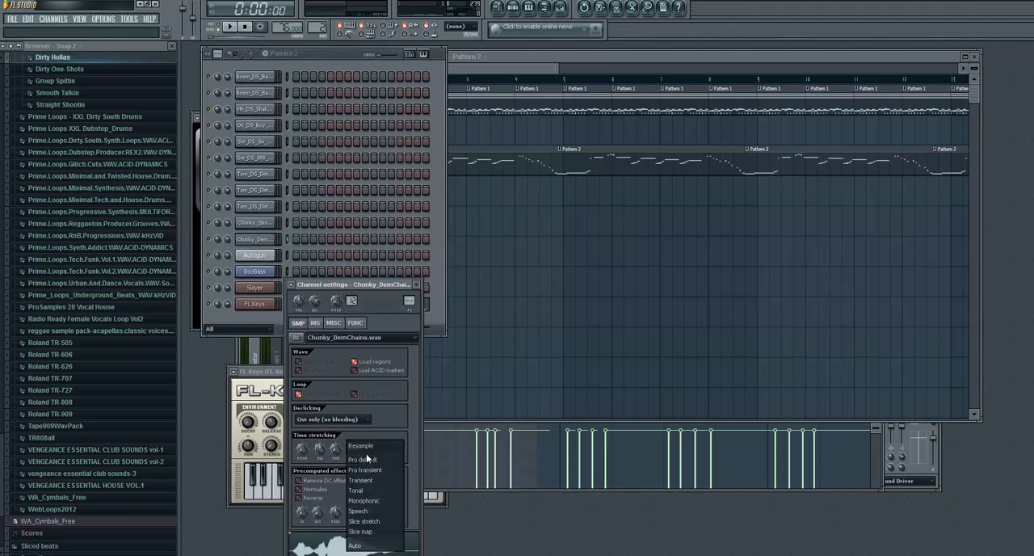
click(366, 463)
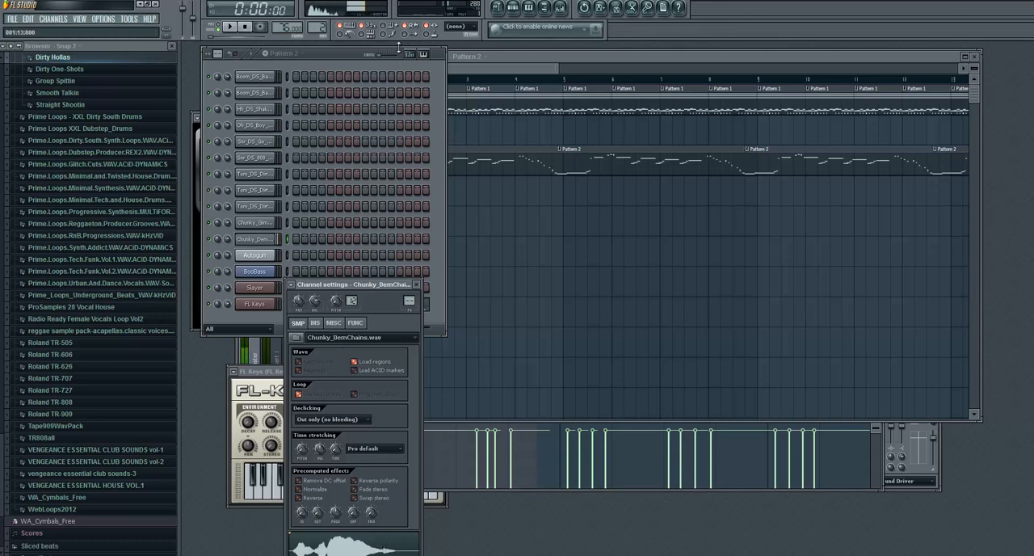
- Open the piano roll of the Chunky_GimmeThatBeat vocal channel for Pattern 2
click(326, 58)
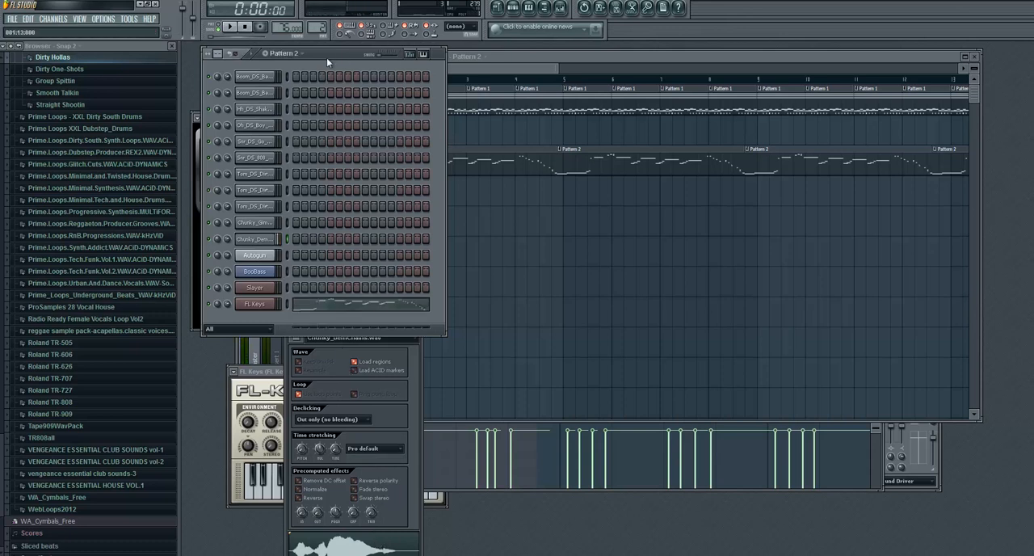
click(268, 223)
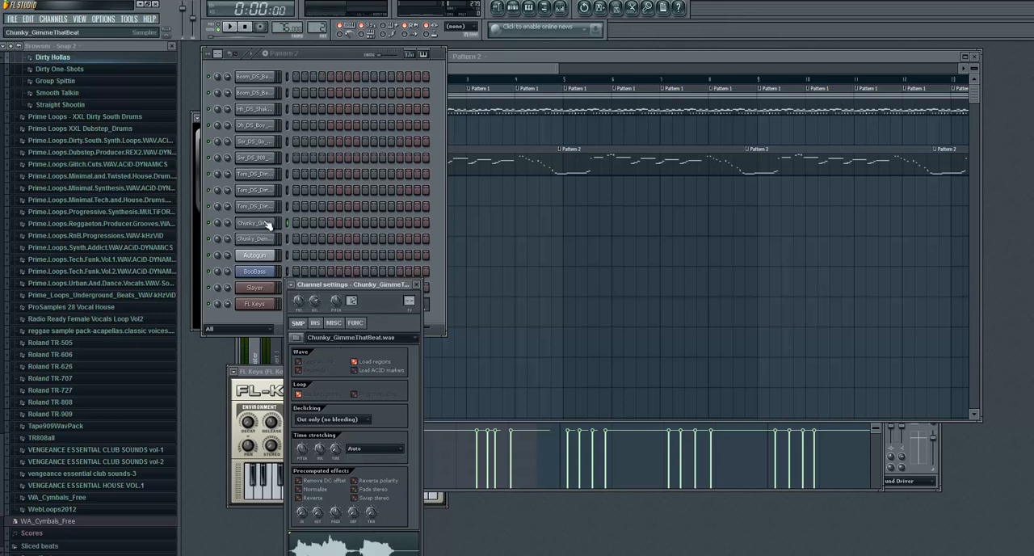
click(322, 29)
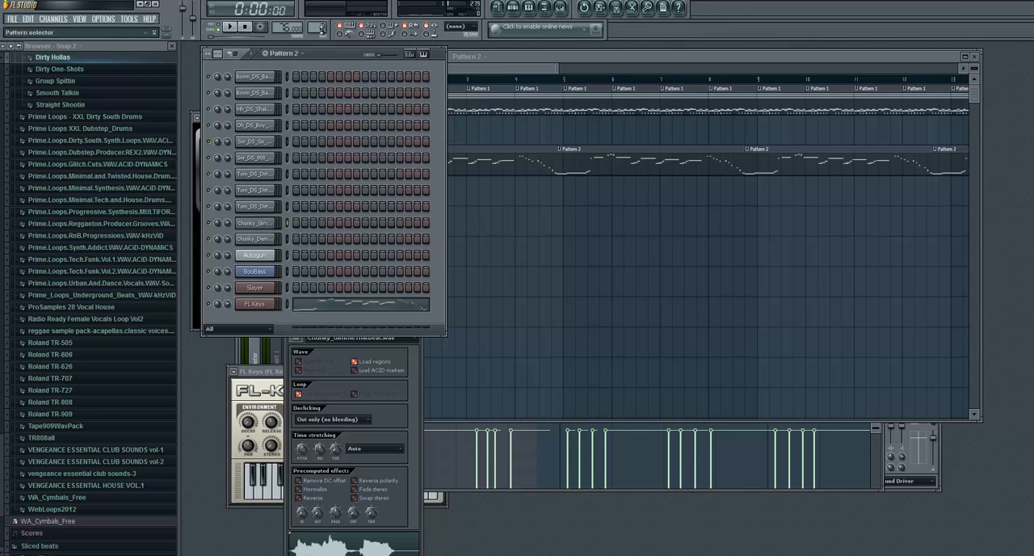
right_click(256, 224)
click(298, 225)
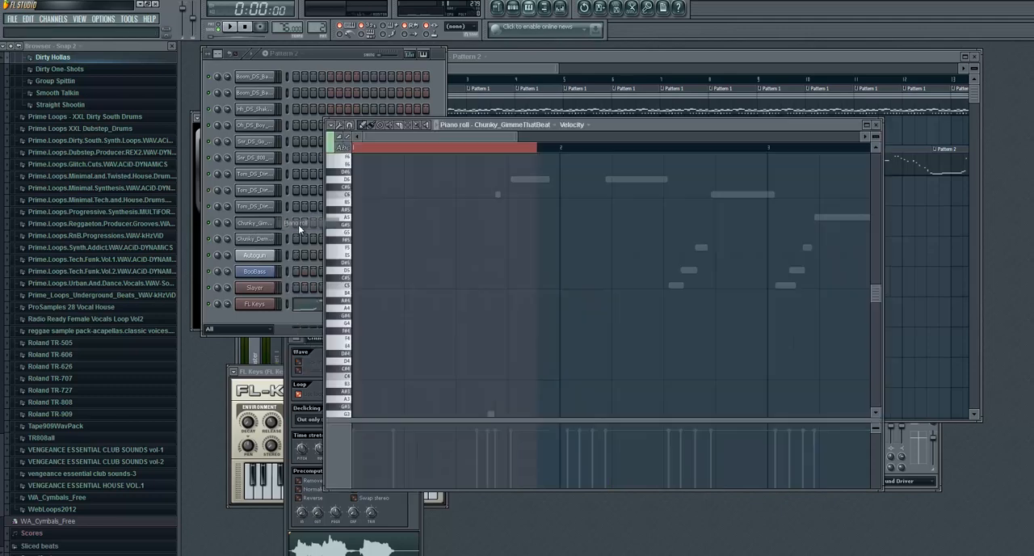
click(351, 166)
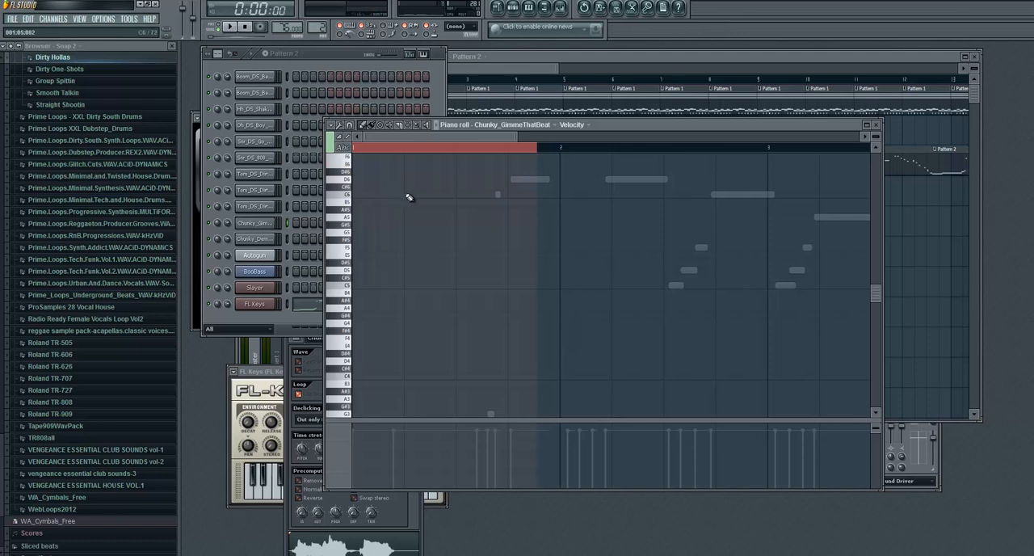
scroll(410, 197, up, 4)
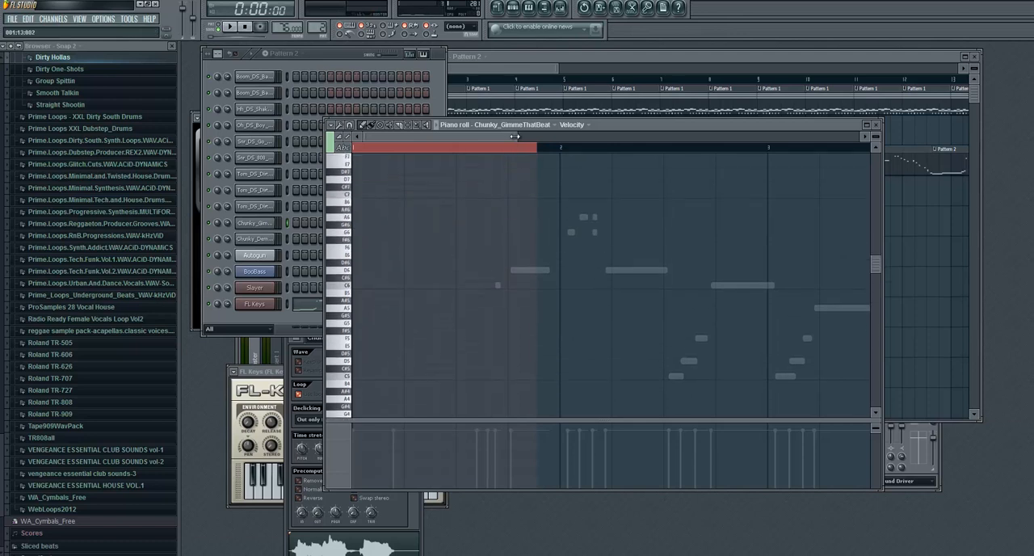
- Place a G#3 vocal note near the end of bar 1 and shorten it to about the bar's end
drag(517, 138, 715, 148)
scroll(590, 212, down, 4)
scroll(478, 238, down, 6)
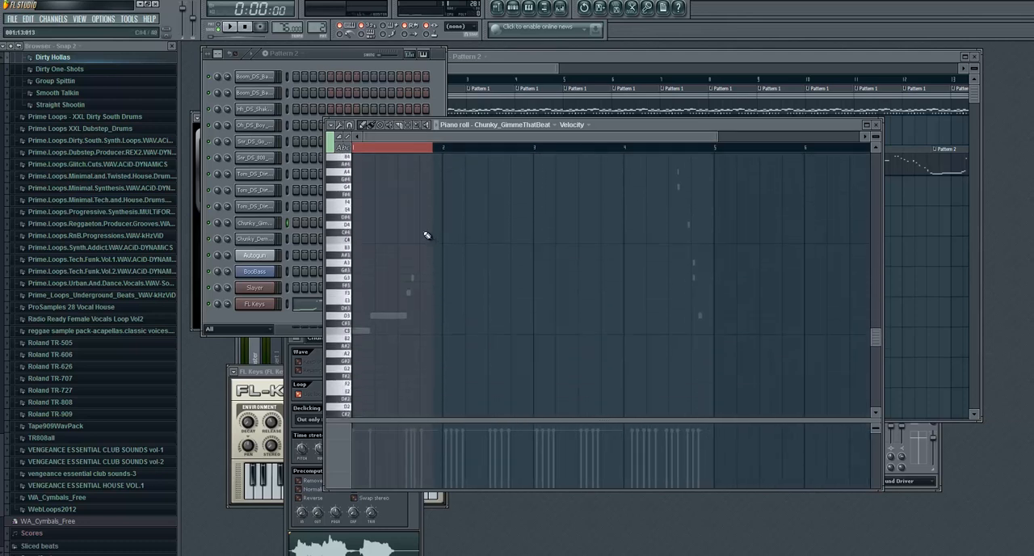
click(422, 272)
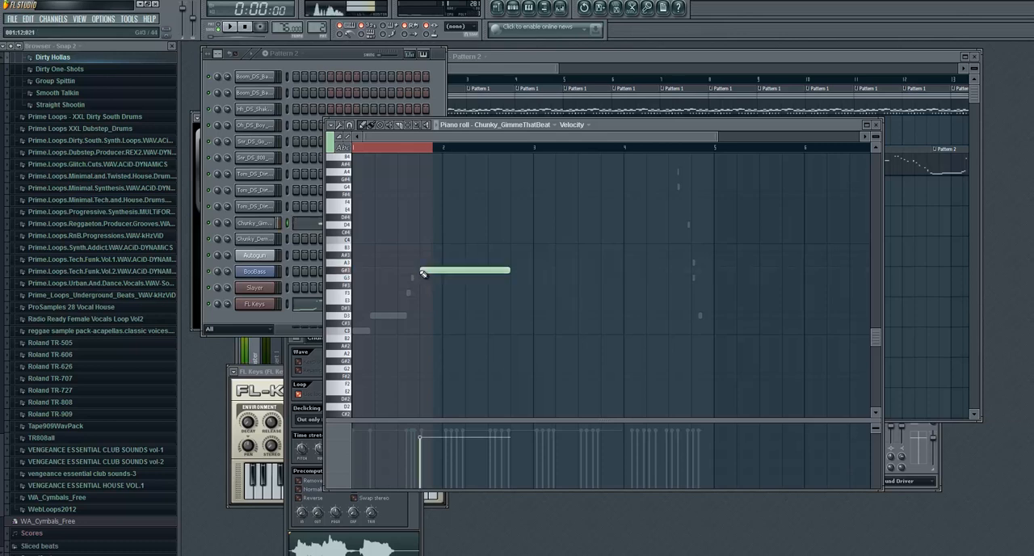
drag(507, 271, 434, 280)
- Add short Chunky_GimmeThatBeat notes at D6 in mid bar 2, C4 at the start of bar 4 and F#4 late in bar 4
scroll(432, 291, up, 8)
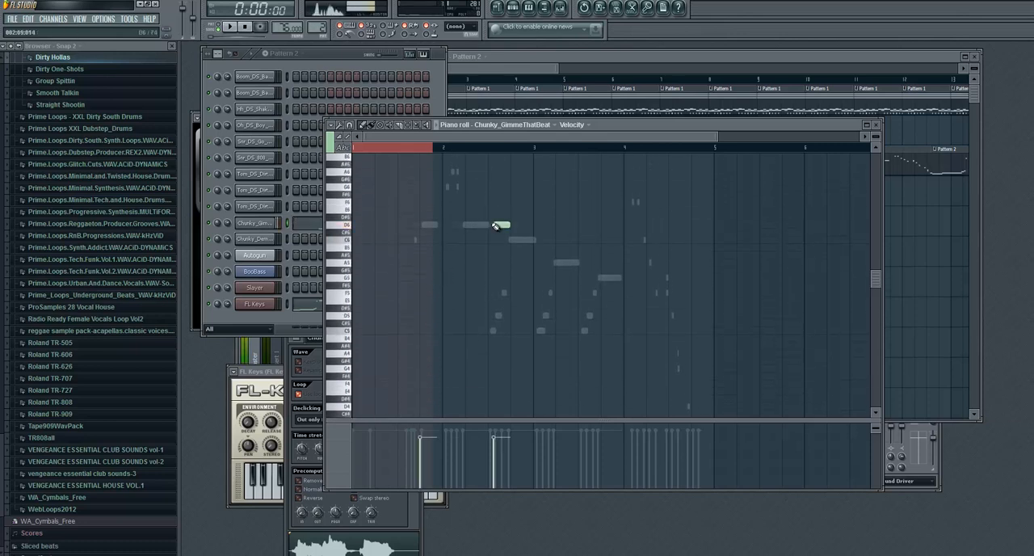
scroll(554, 249, down, 7)
scroll(594, 238, down, 1)
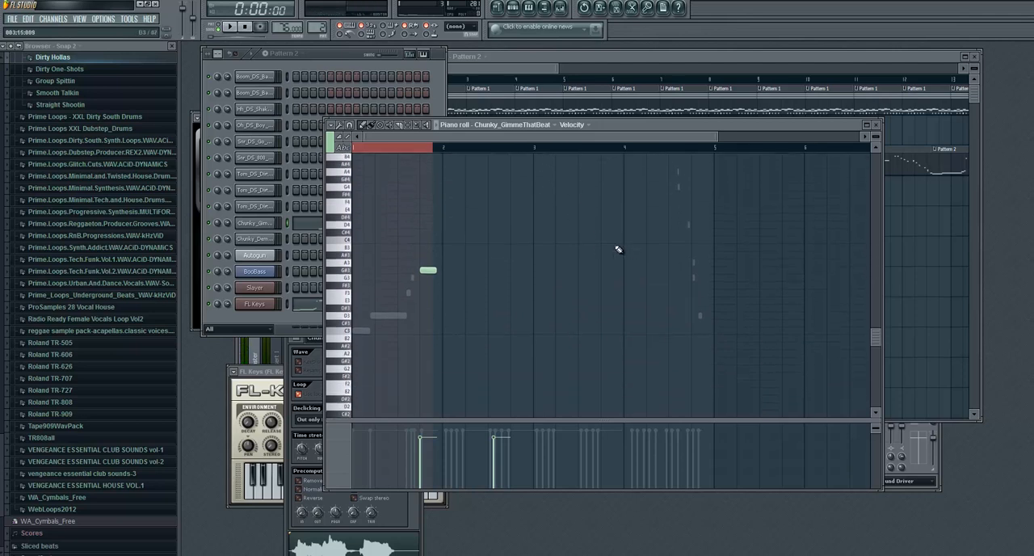
click(629, 240)
scroll(642, 234, up, 4)
scroll(655, 231, down, 5)
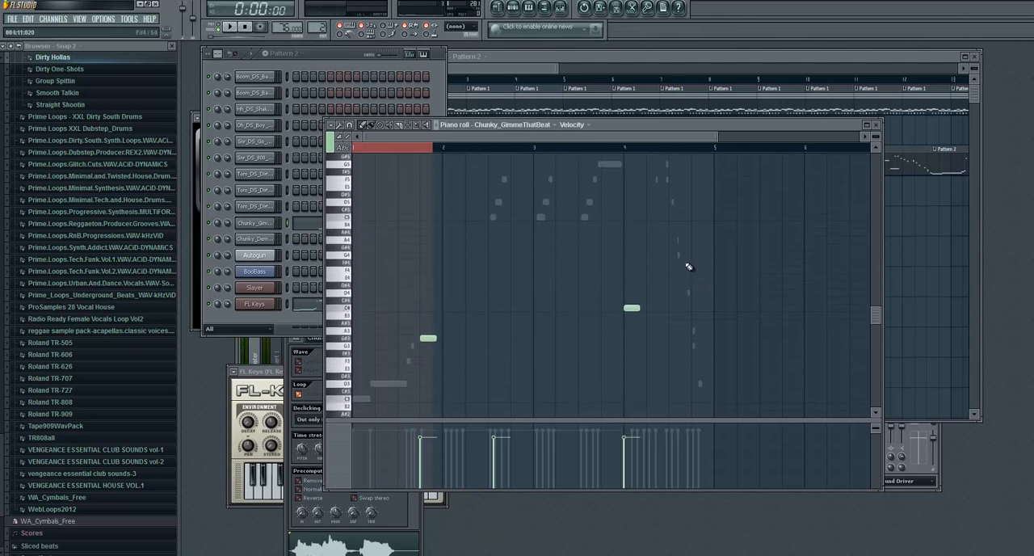
click(691, 263)
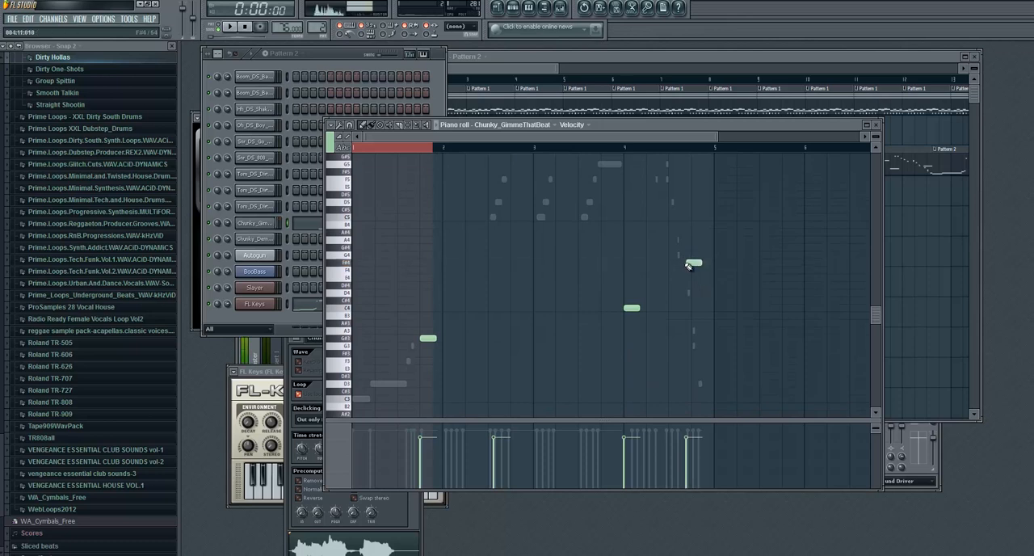
- Open the Chunky_DemChains piano roll for Pattern 2 and place a short C#4 note around the start of bar 2
click(334, 58)
right_click(265, 234)
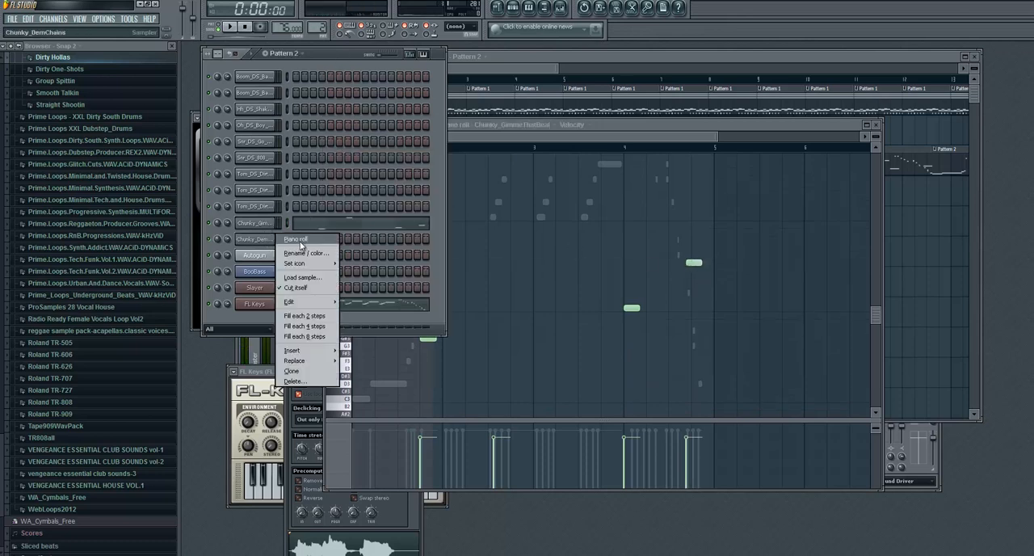
click(293, 241)
scroll(490, 237, down, 1)
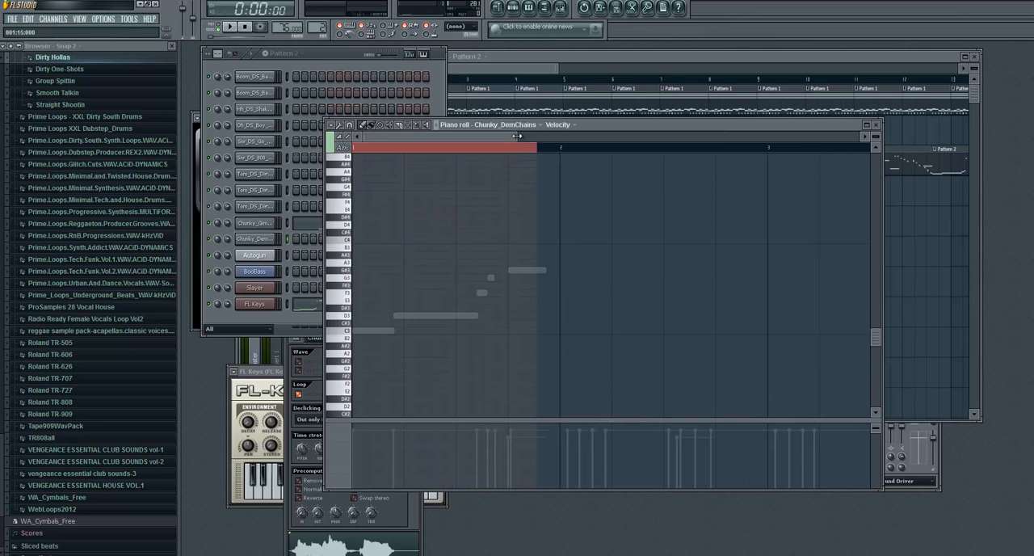
drag(517, 136, 659, 135)
scroll(477, 231, down, 9)
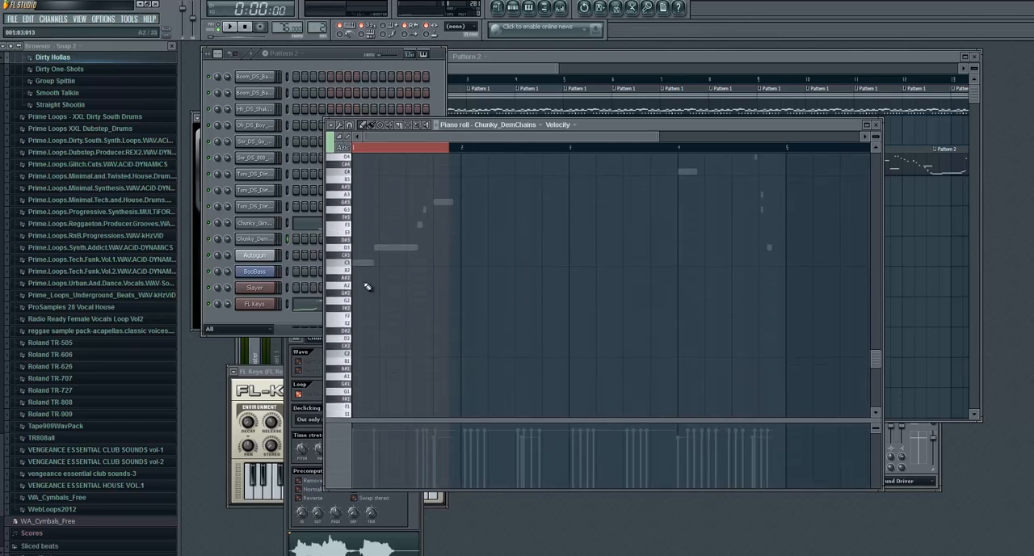
scroll(461, 206, up, 6)
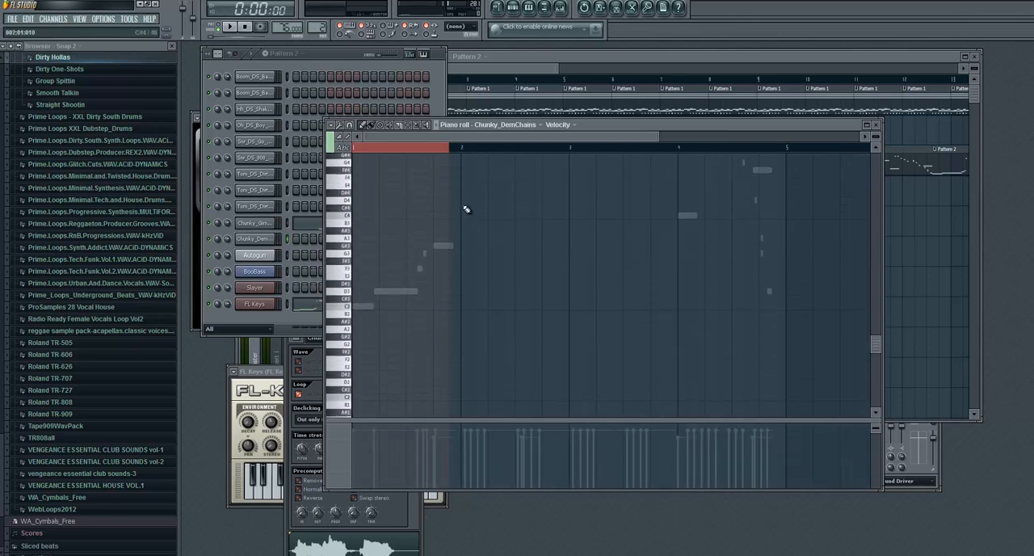
click(462, 211)
- Add short Chunky_DemChains notes at B5 near the start of bar 3 and G6 late in bar 4
scroll(504, 210, up, 20)
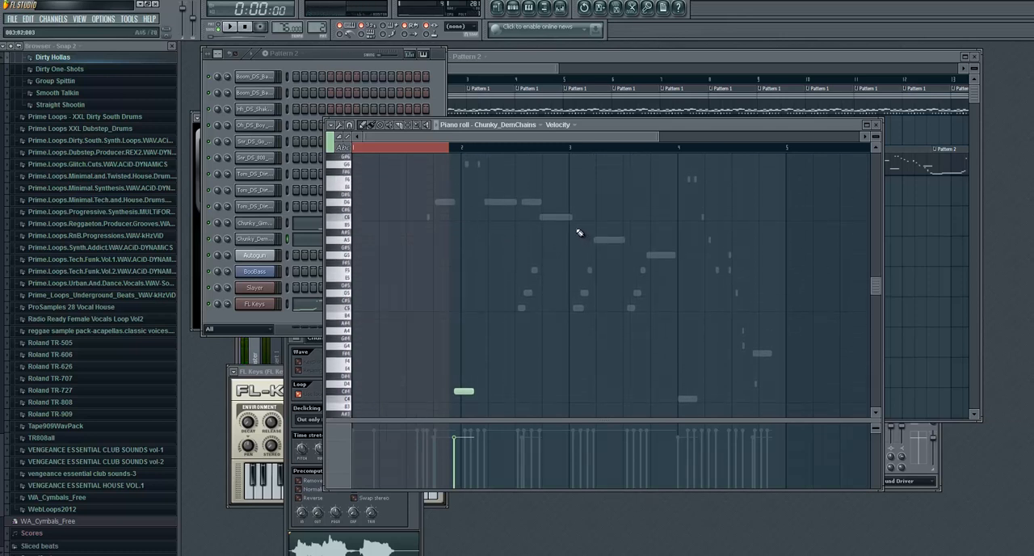
click(577, 227)
scroll(646, 261, down, 18)
scroll(695, 263, up, 20)
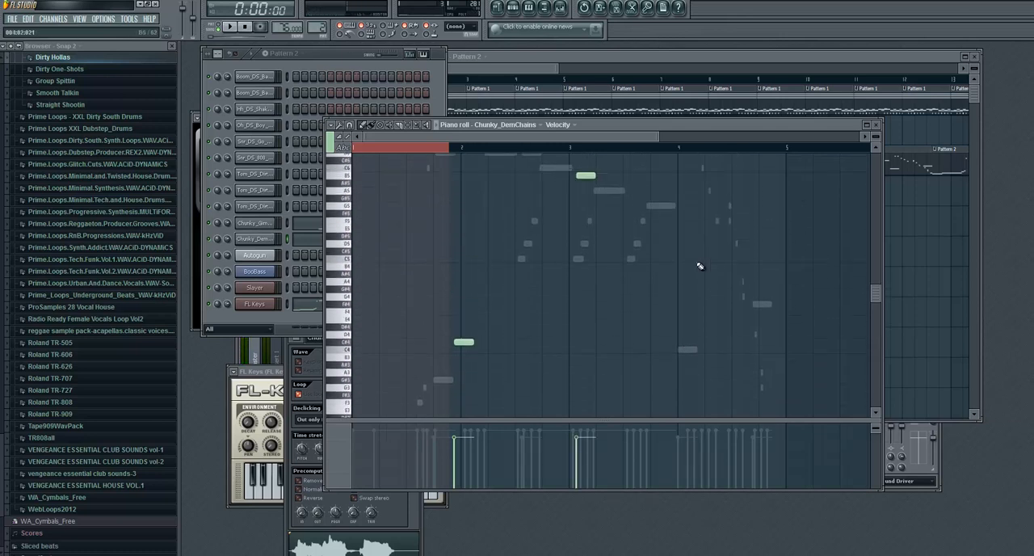
click(762, 234)
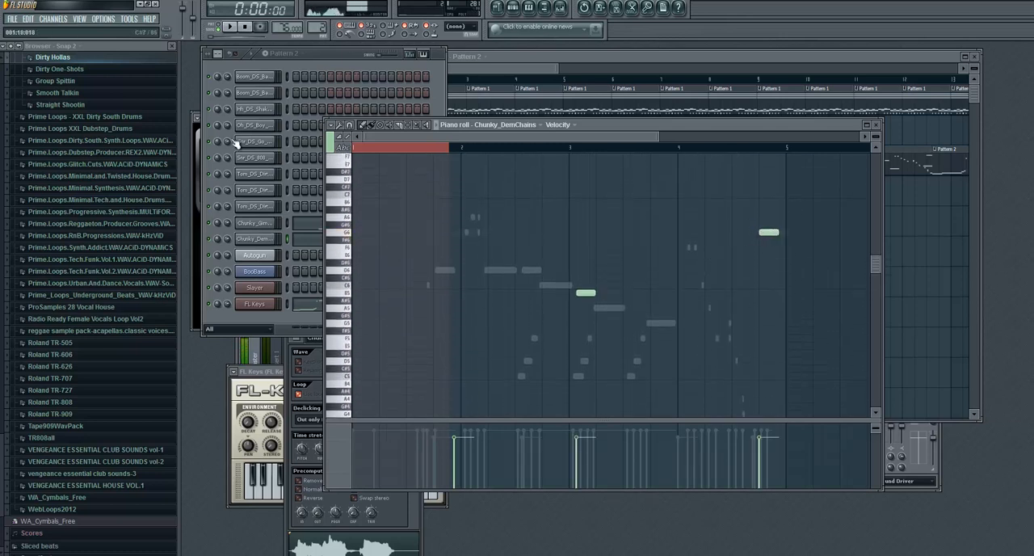
- Play the song from the start to check the vocal hits, and look over the Pattern 2 clips in the playlist
click(340, 66)
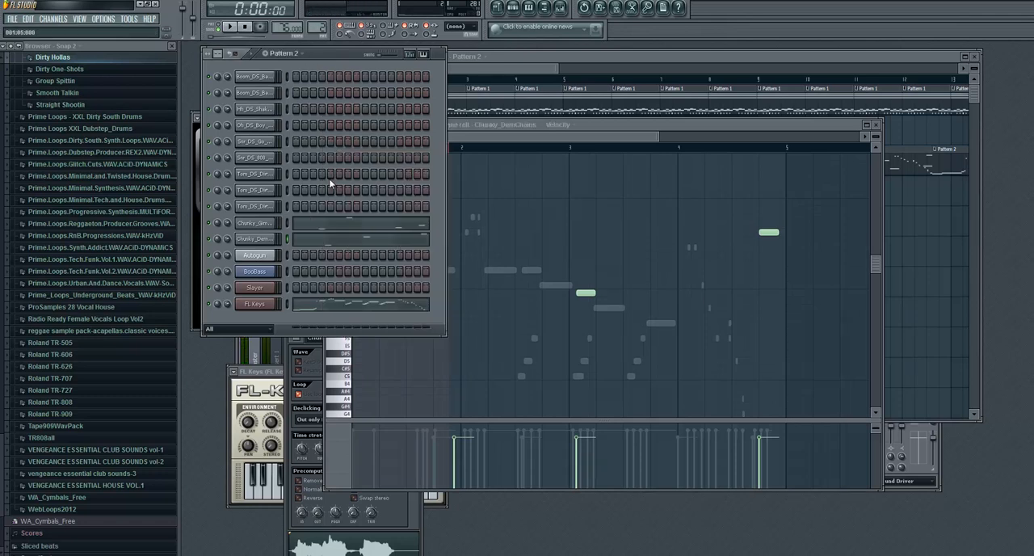
click(230, 28)
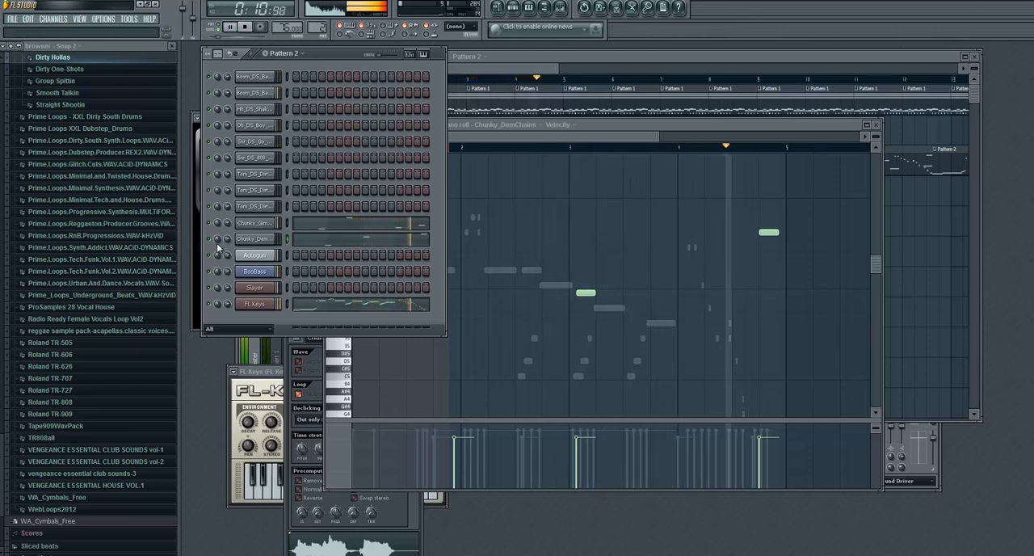
click(248, 27)
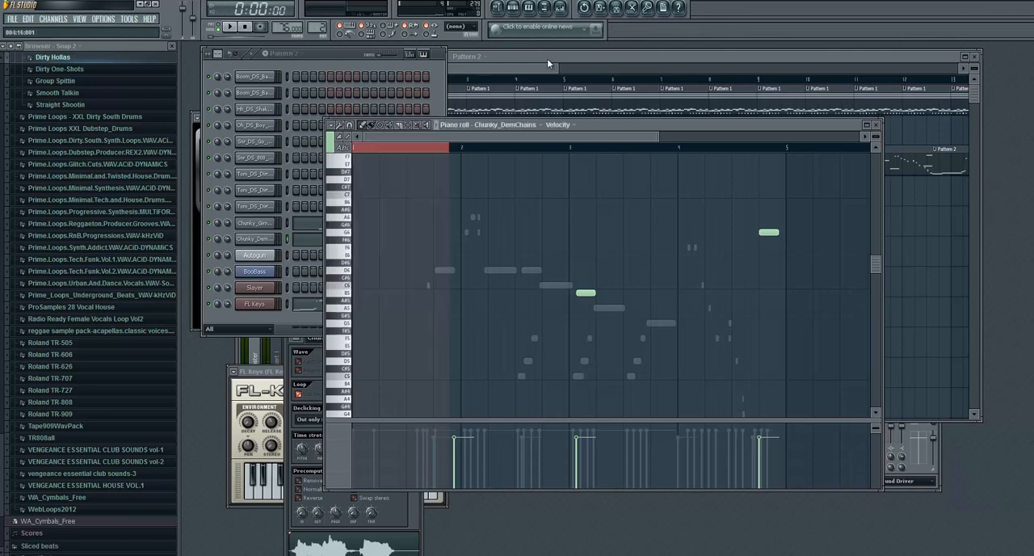
click(547, 58)
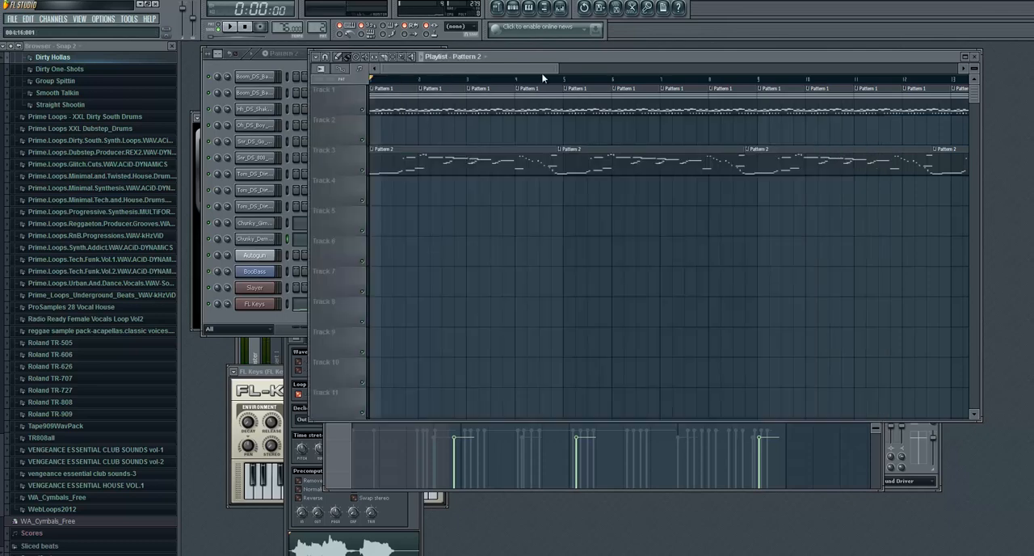
click(270, 324)
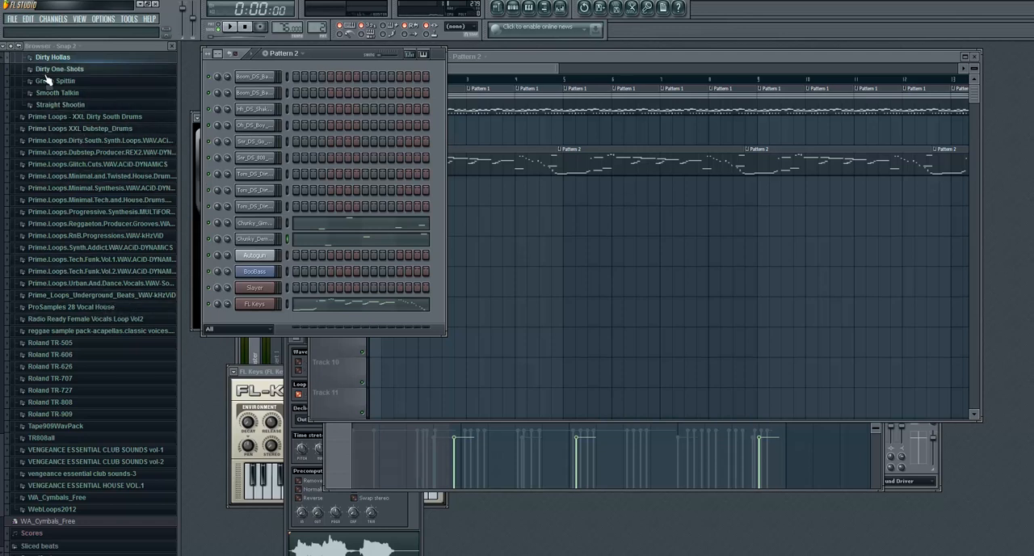
- Collapse the Dirty South Vocal samples folder, expand DirtySynthDigital@100bpm in the Dirty South Synth Loops pack, and preview DirtySynthDigital@100 (7)
scroll(16, 323, up, 6)
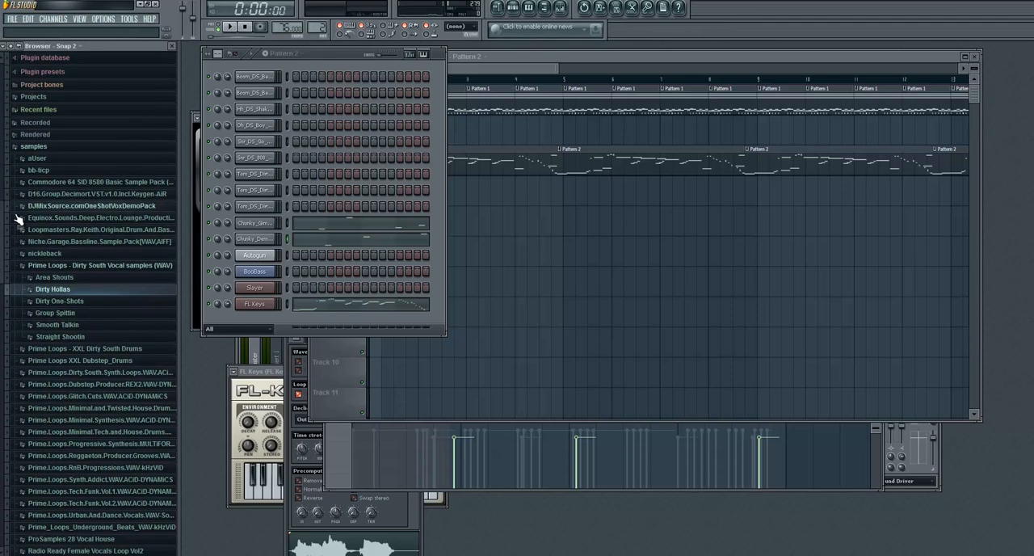
click(68, 270)
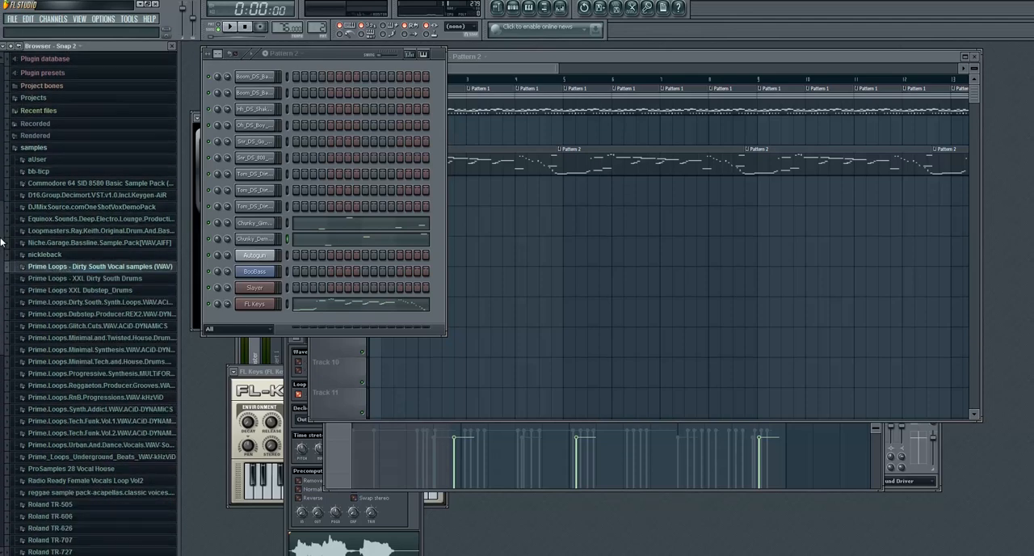
scroll(2, 265, down, 1)
scroll(8, 283, down, 1)
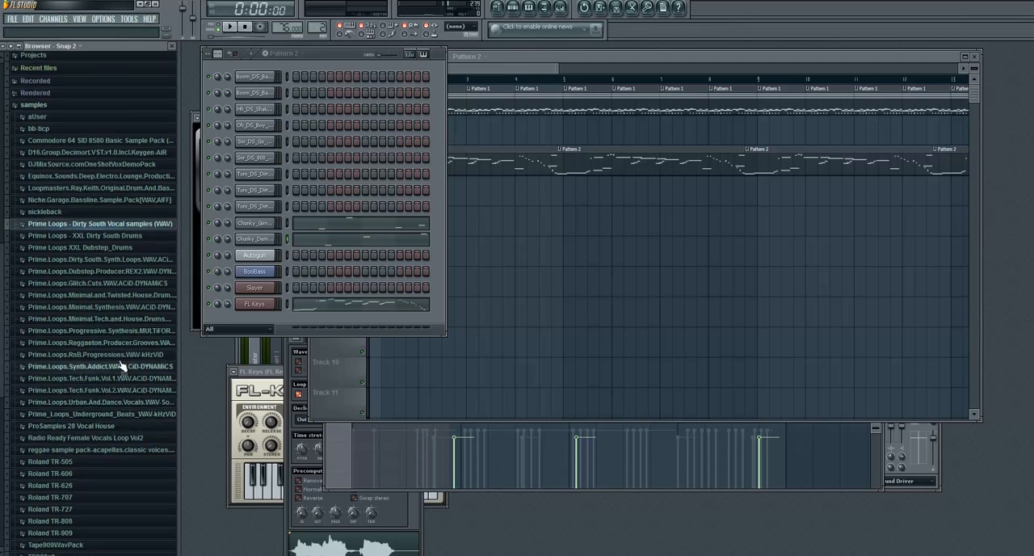
click(109, 259)
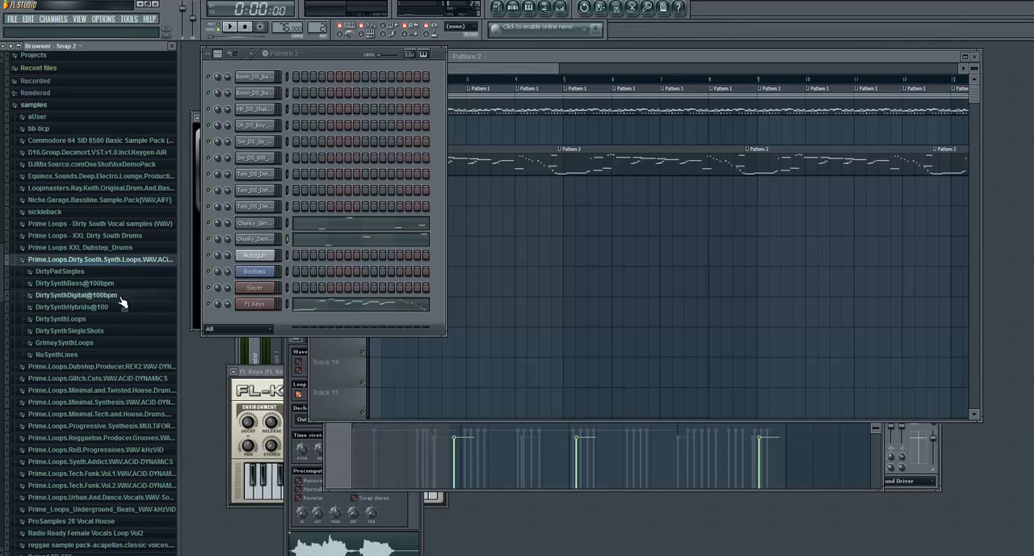
click(122, 302)
click(66, 336)
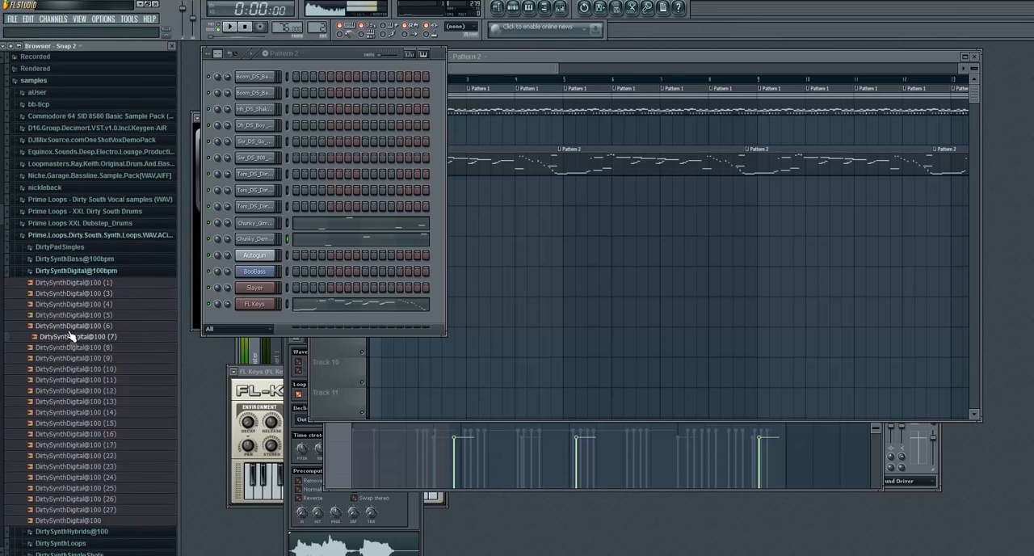
- Preview the DirtySynthDigital@100 loops (6), (5), (4), (3), (1), (8), (14) and (17)
click(79, 329)
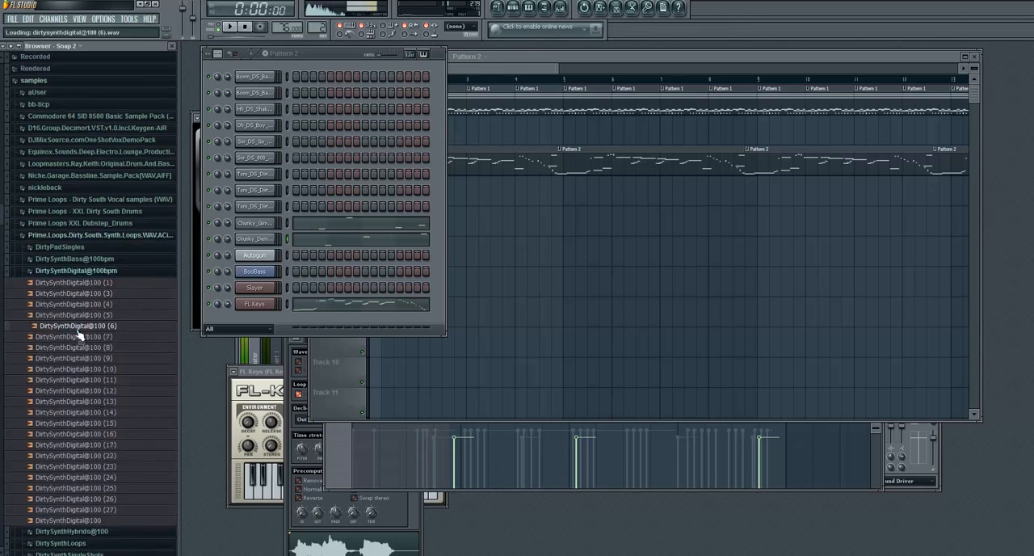
click(82, 315)
click(89, 304)
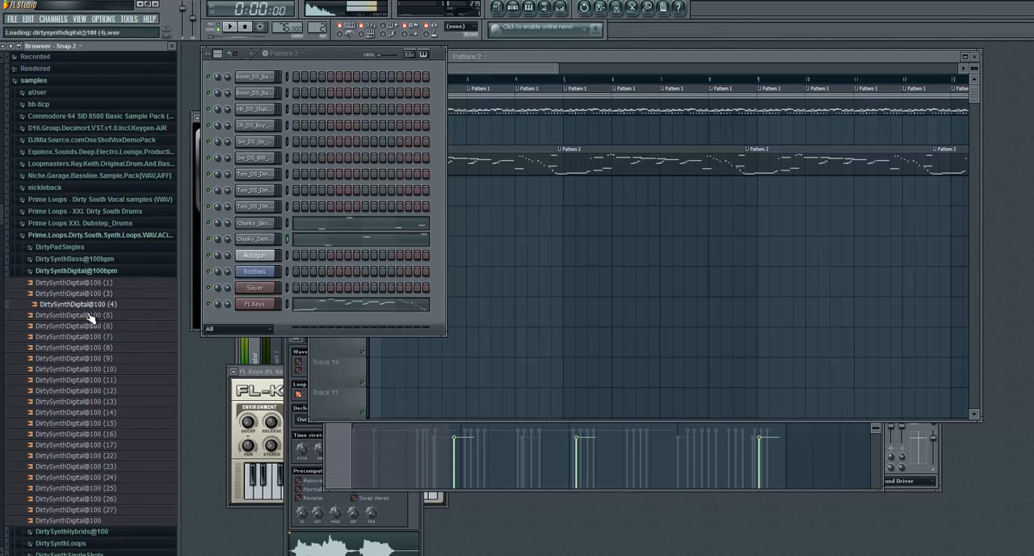
click(91, 293)
click(88, 284)
click(89, 347)
click(89, 412)
click(91, 445)
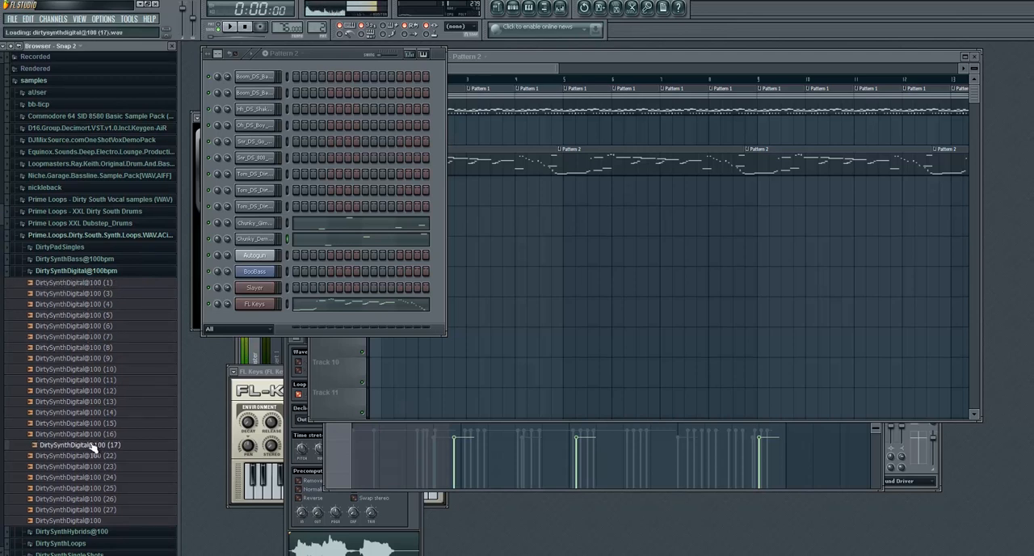
- Compare the DirtySynthDigital@100 loops (15), (16), (17), (22) and (23) by previewing them, ending on (16)
click(88, 435)
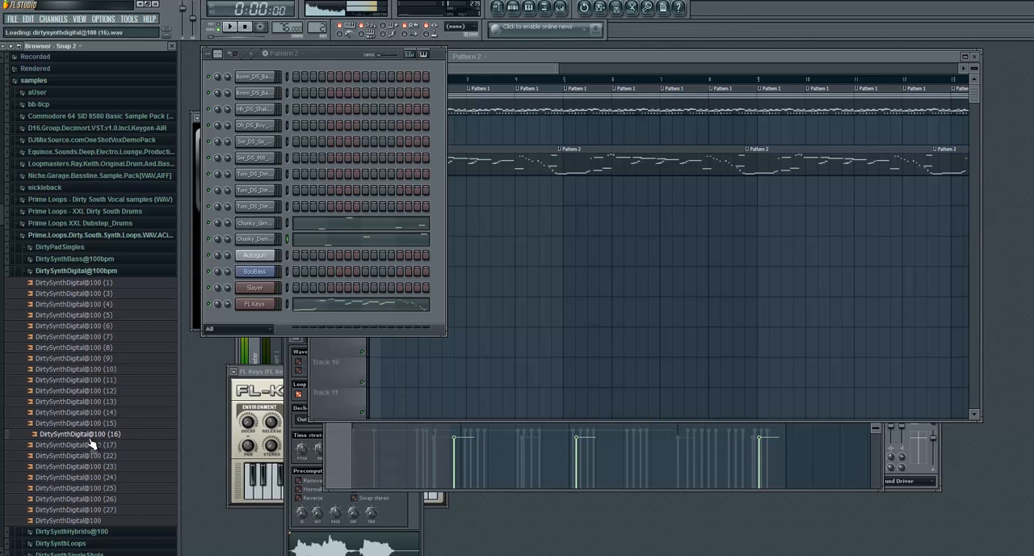
click(91, 444)
click(90, 437)
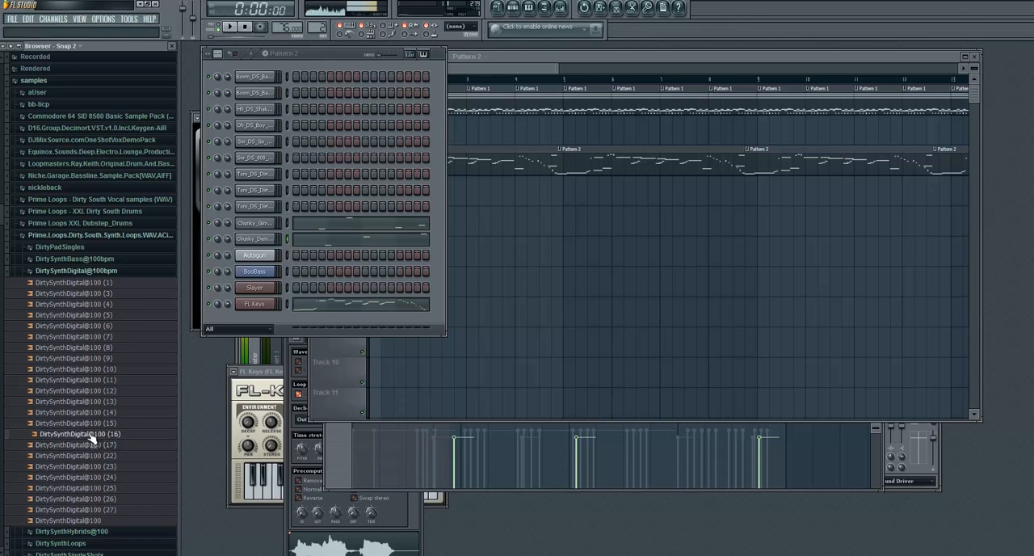
click(90, 424)
click(90, 468)
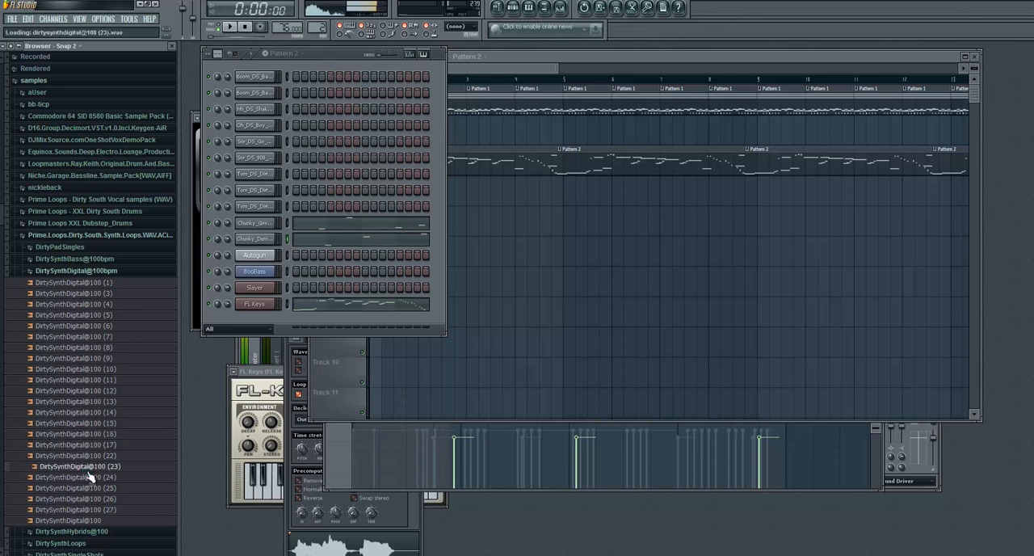
click(89, 456)
click(90, 423)
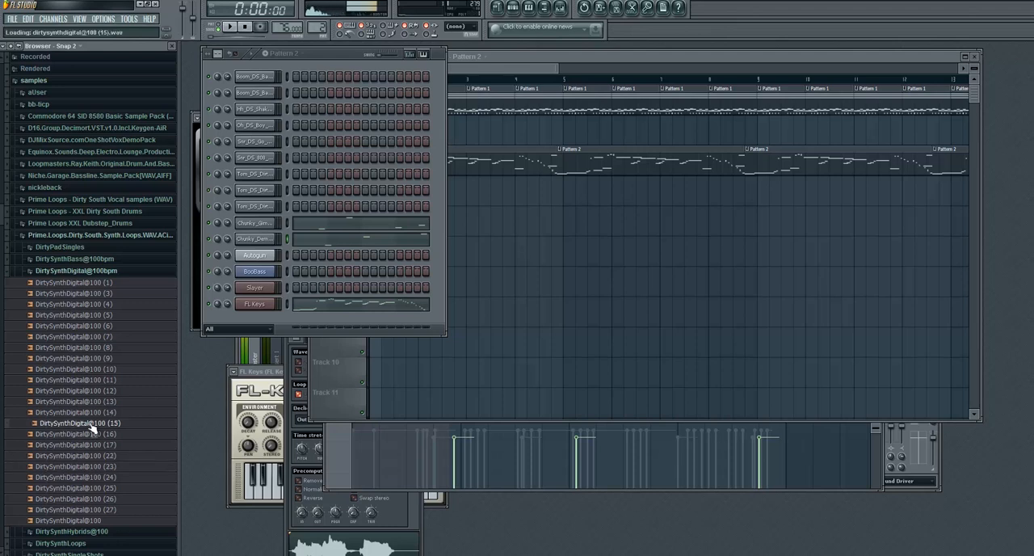
click(88, 435)
- Add DirtySynthDigital@100 (16) as a new channel below FL Keys, close its channel settings and open its piano roll for Pattern 2
drag(86, 437, 278, 321)
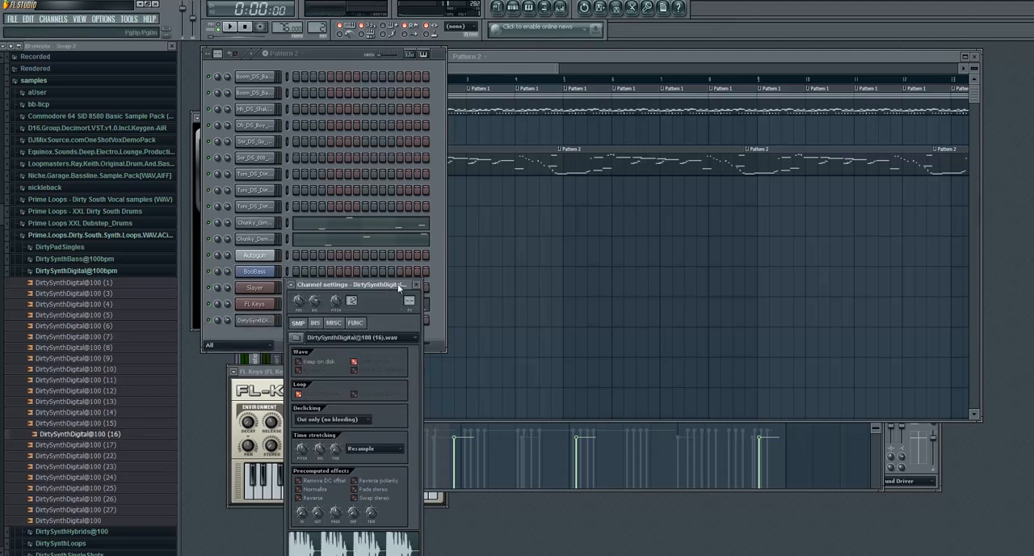
click(417, 285)
right_click(250, 320)
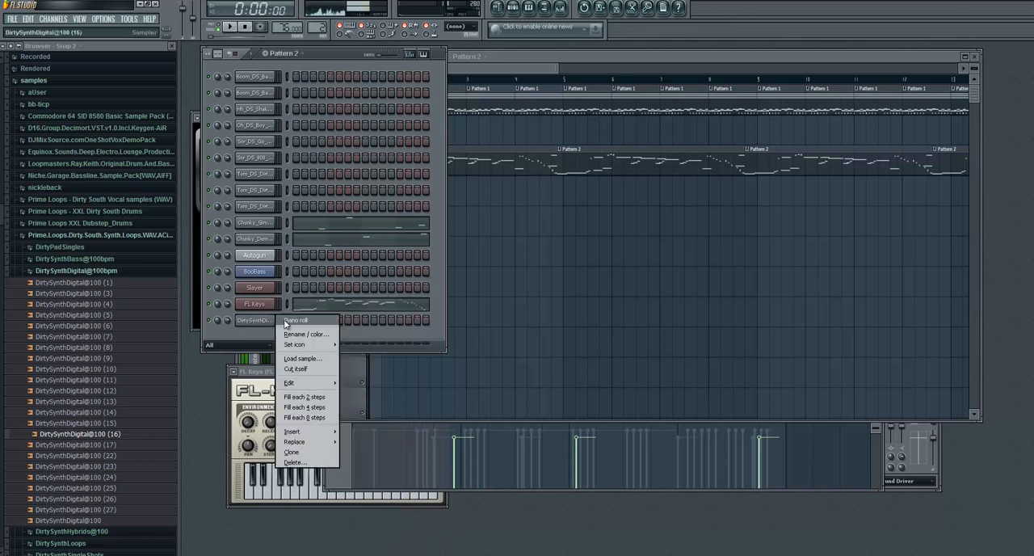
click(305, 330)
scroll(401, 291, down, 5)
click(359, 286)
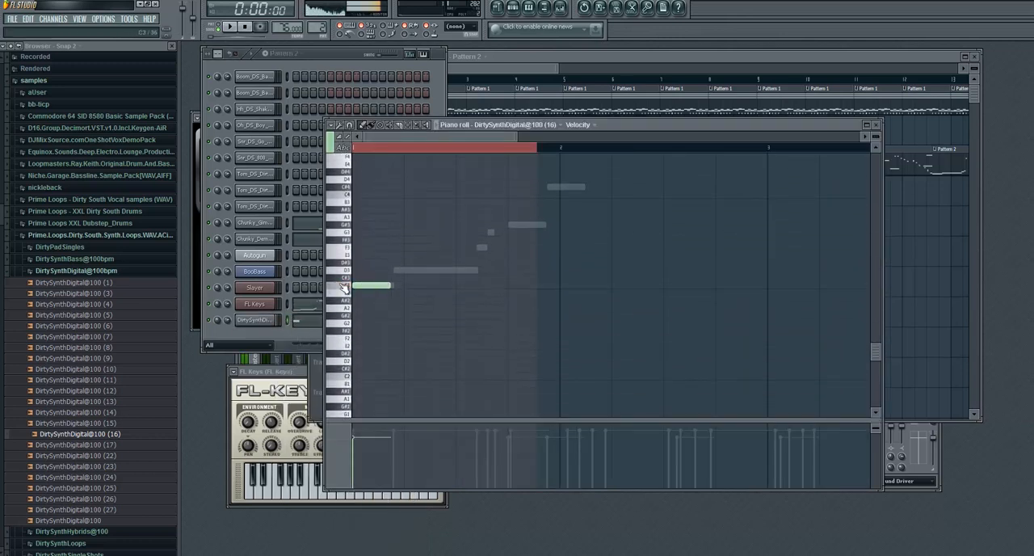
click(405, 287)
click(458, 217)
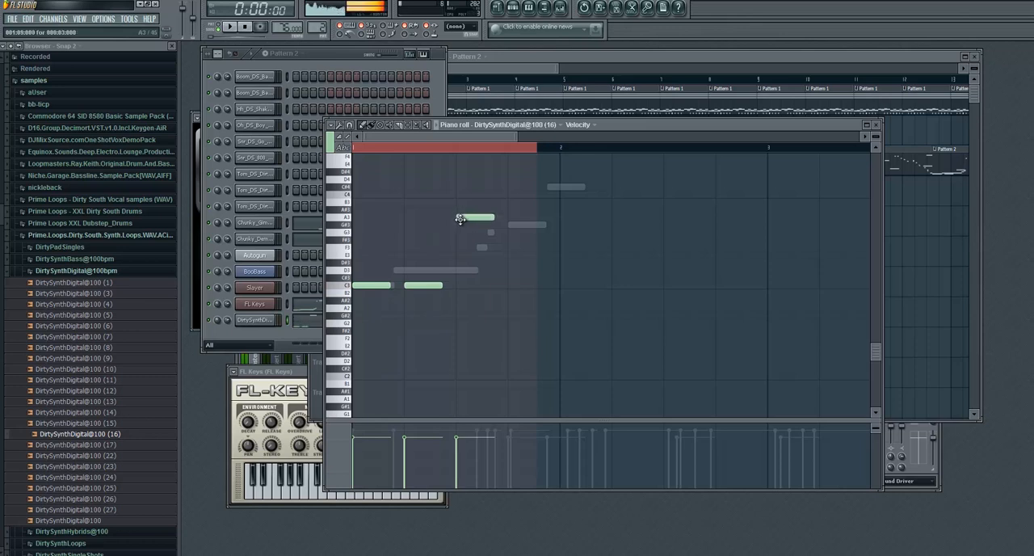
right_click(459, 217)
right_click(422, 286)
right_click(377, 286)
- Place descending DirtySynthDigital@100 (16) notes at C10, C9, C8 and C7 on the four beats of bar 1
scroll(370, 312, up, 15)
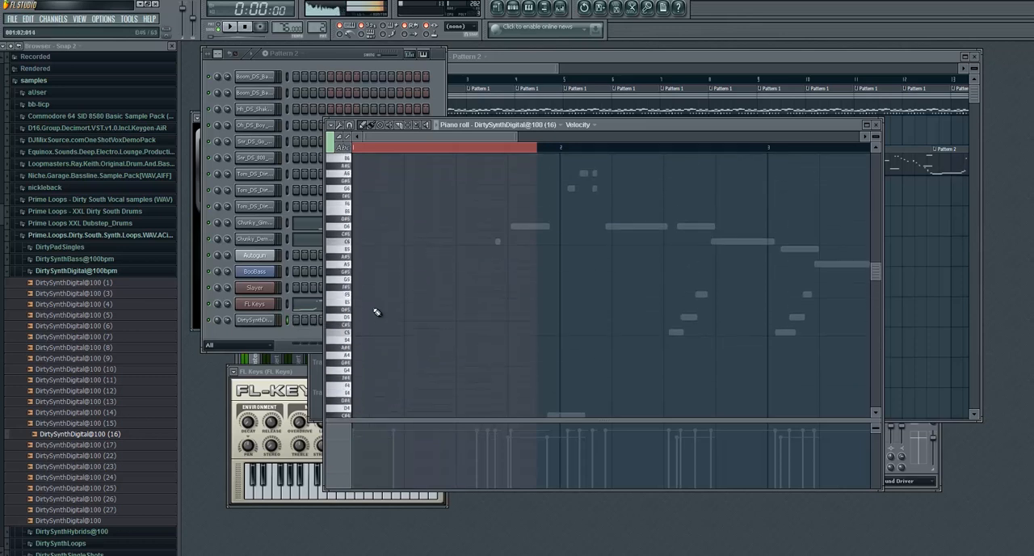
click(354, 240)
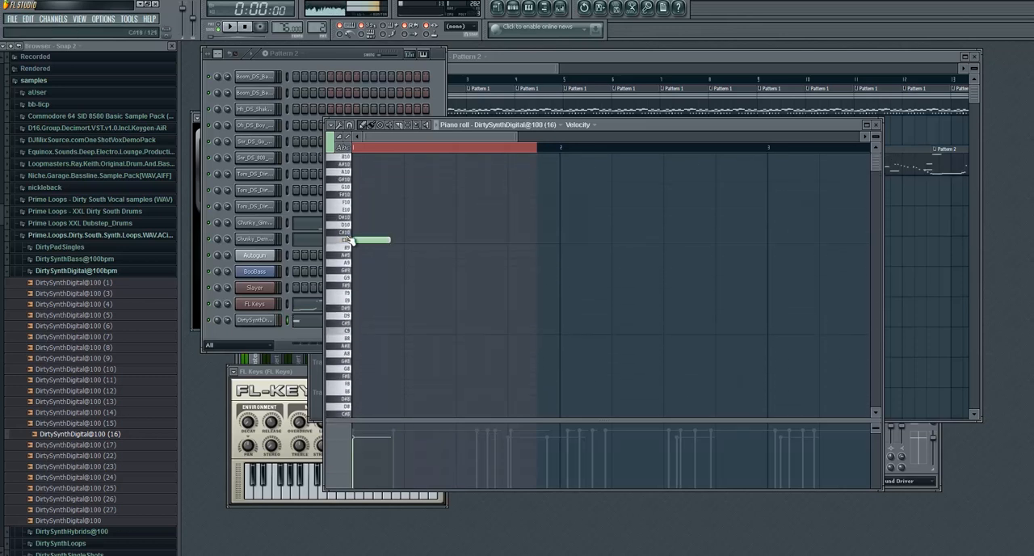
click(405, 329)
scroll(428, 332, down, 4)
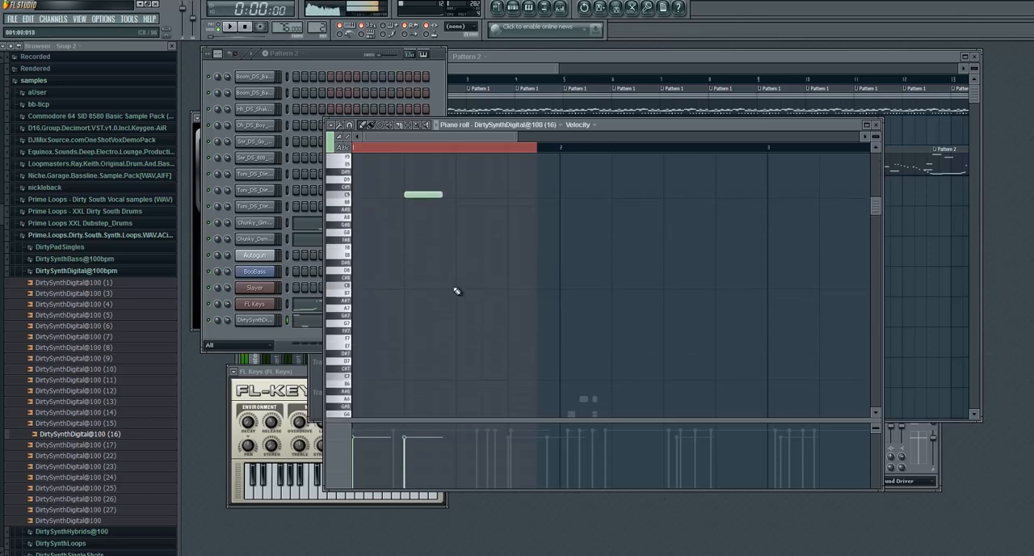
click(457, 285)
click(512, 379)
scroll(560, 304, down, 4)
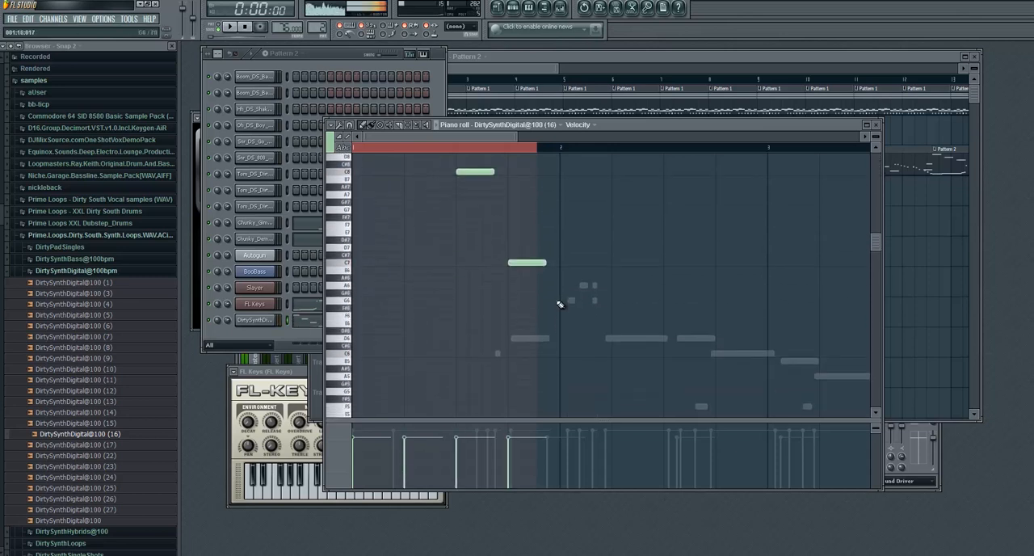
- Place DirtySynthDigital@100 (16) notes at A7, E7, C#7 and F#7 on the four beats of bar 2
scroll(564, 264, up, 2)
click(562, 263)
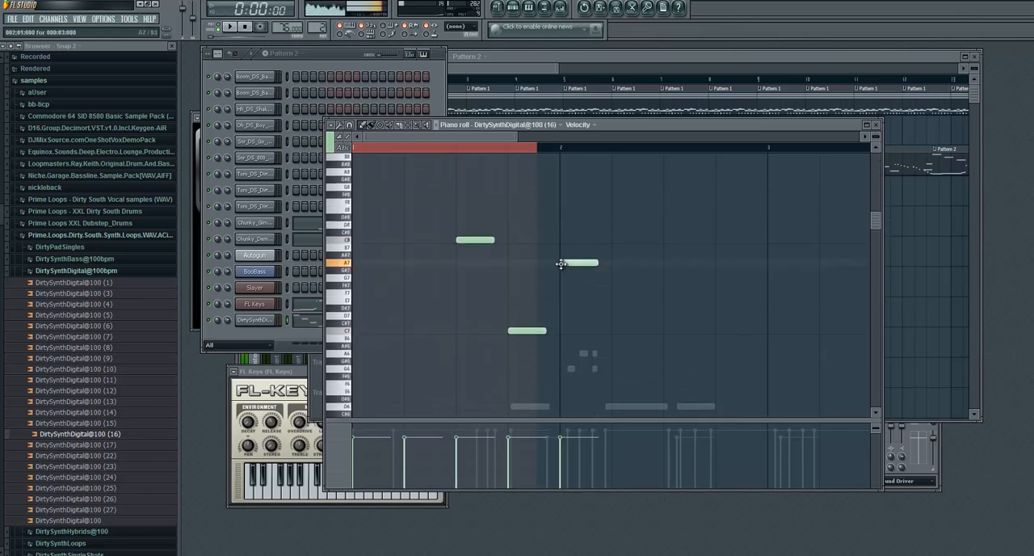
click(614, 301)
click(666, 324)
scroll(750, 323, down, 4)
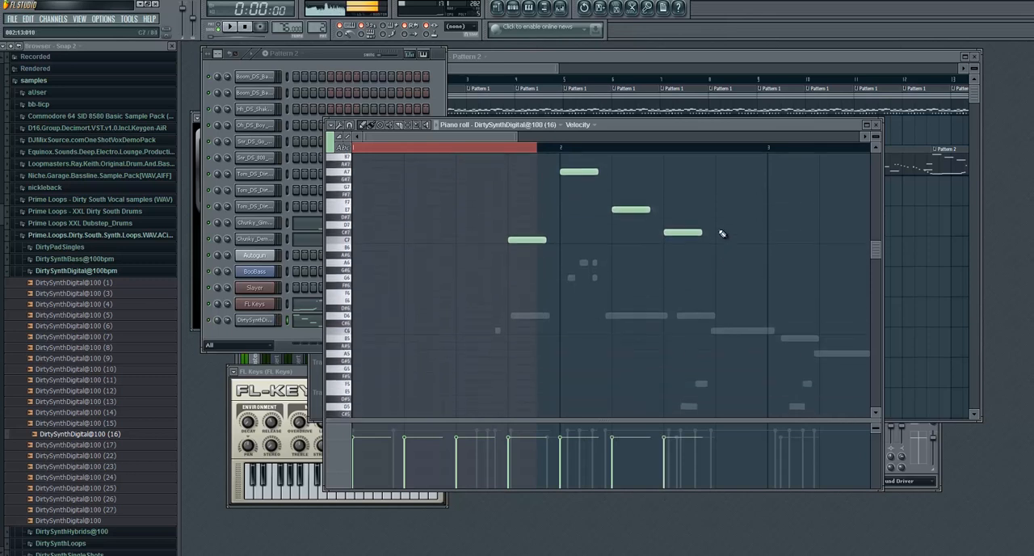
click(717, 194)
- Place DirtySynthDigital@100 (16) notes at G#7, E7, G7 and F7 on the four beats of bar 3
drag(451, 141, 550, 143)
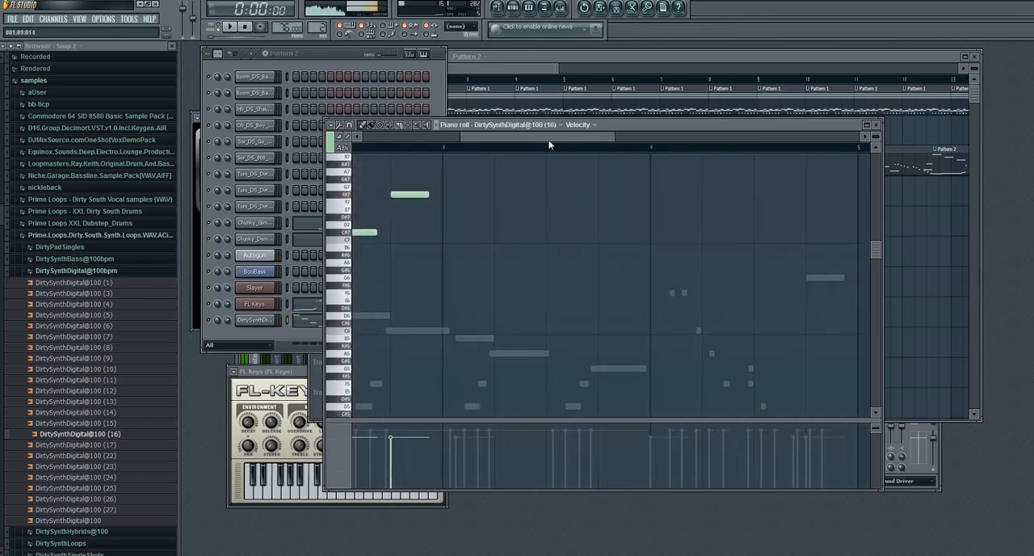
click(497, 210)
click(549, 187)
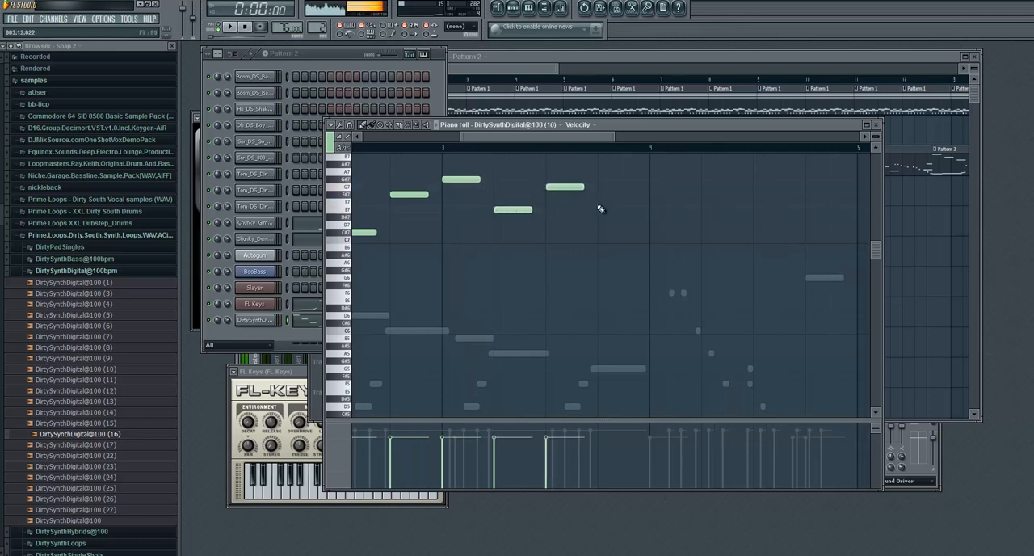
click(599, 203)
- Fill bar 4 with notes at D7 and A#6, followed by two high notes above C10 on the last two beats
click(657, 231)
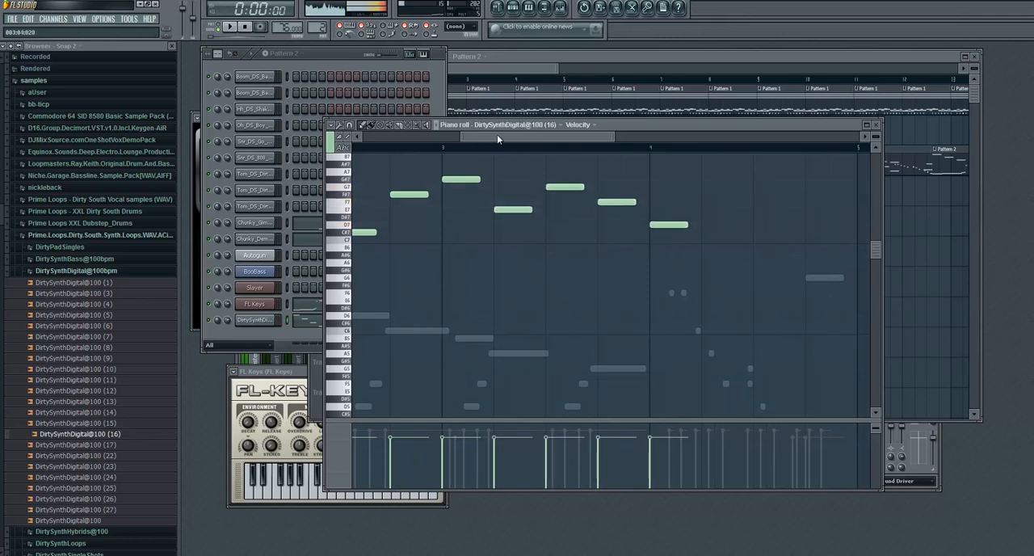
drag(497, 134, 517, 141)
click(550, 256)
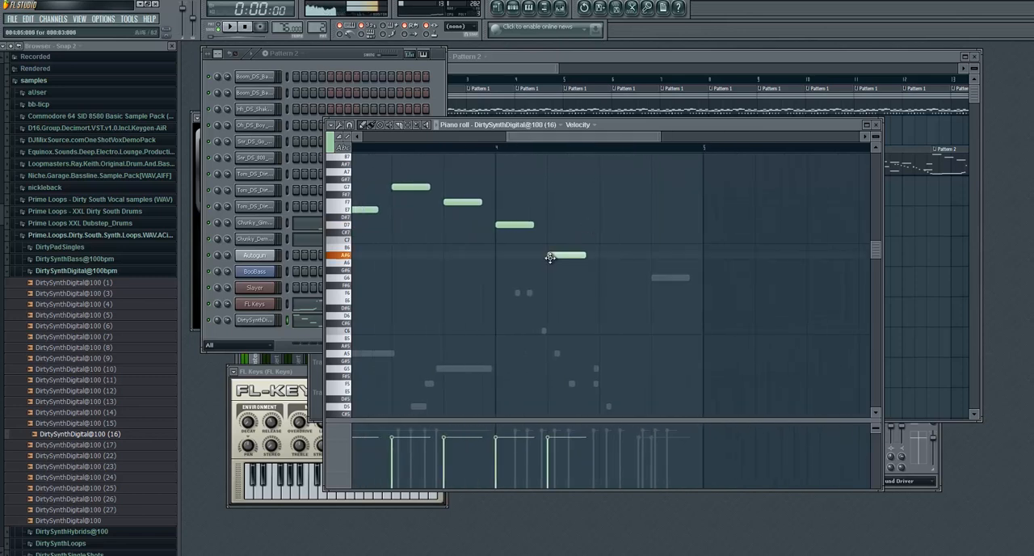
scroll(665, 234, up, 3)
scroll(664, 234, up, 6)
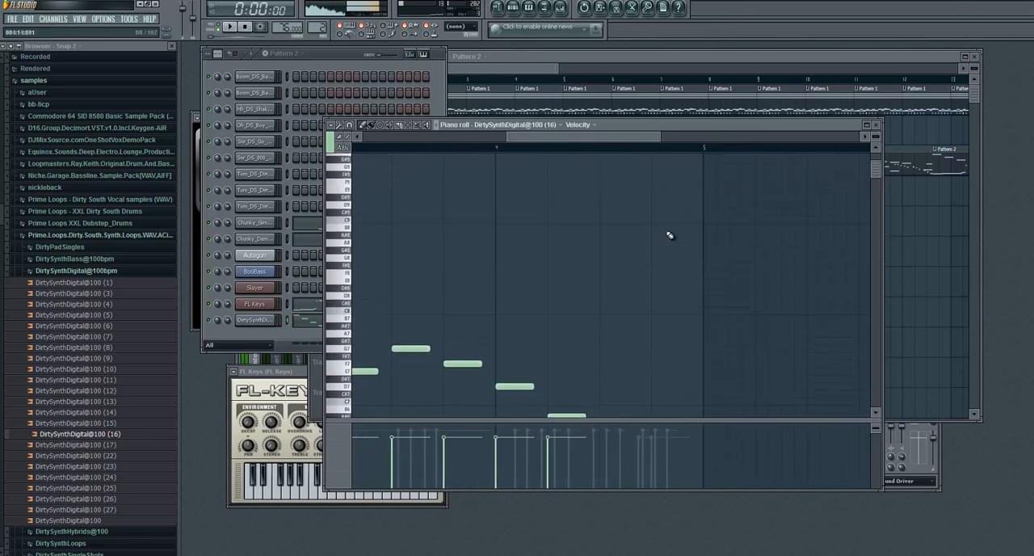
click(608, 195)
click(656, 195)
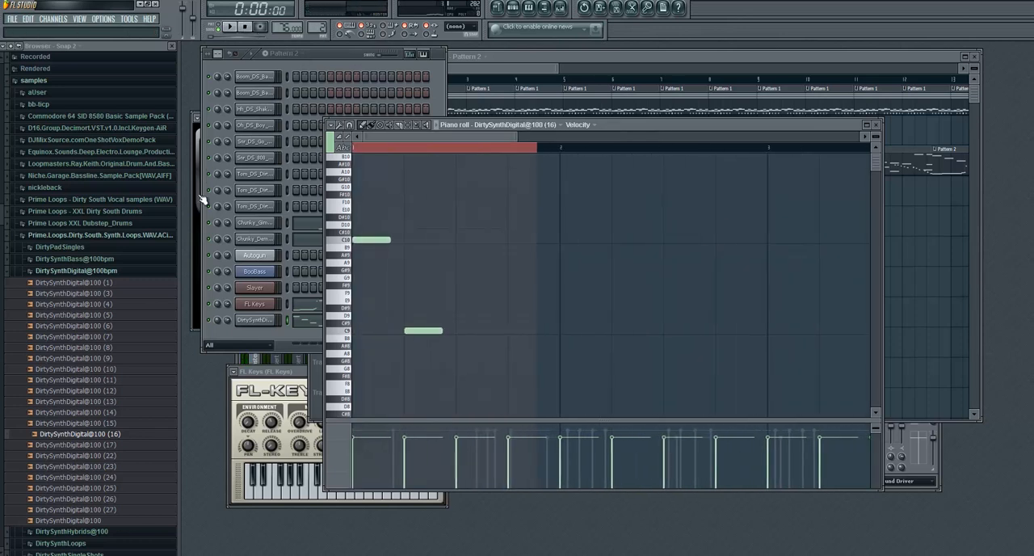
- Clear the piano roll's time selection and play the song from the start to check the new synth notes
click(362, 153)
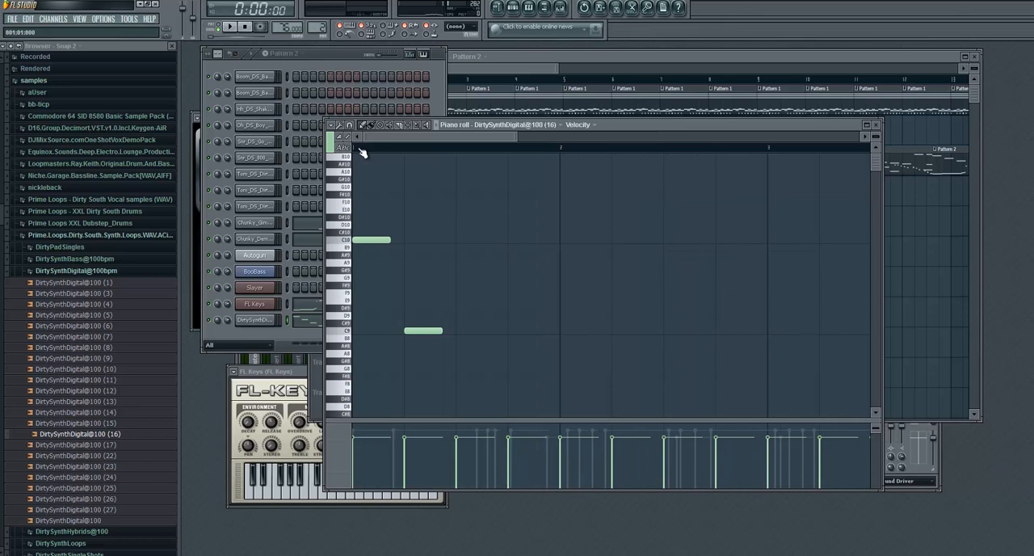
click(234, 28)
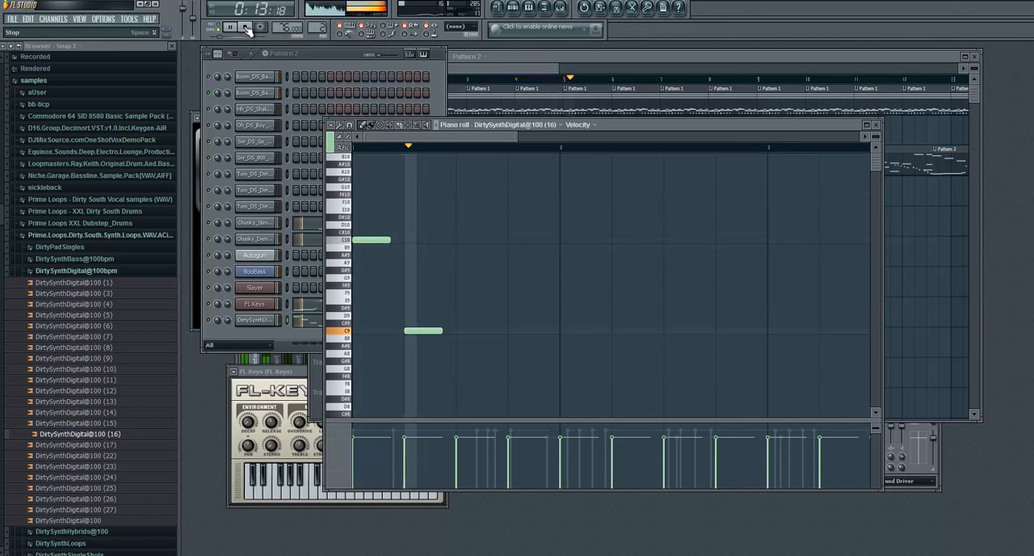
click(246, 27)
- Show the channel rack and the mixer, and move the mixer down so the channels stay in view
click(528, 7)
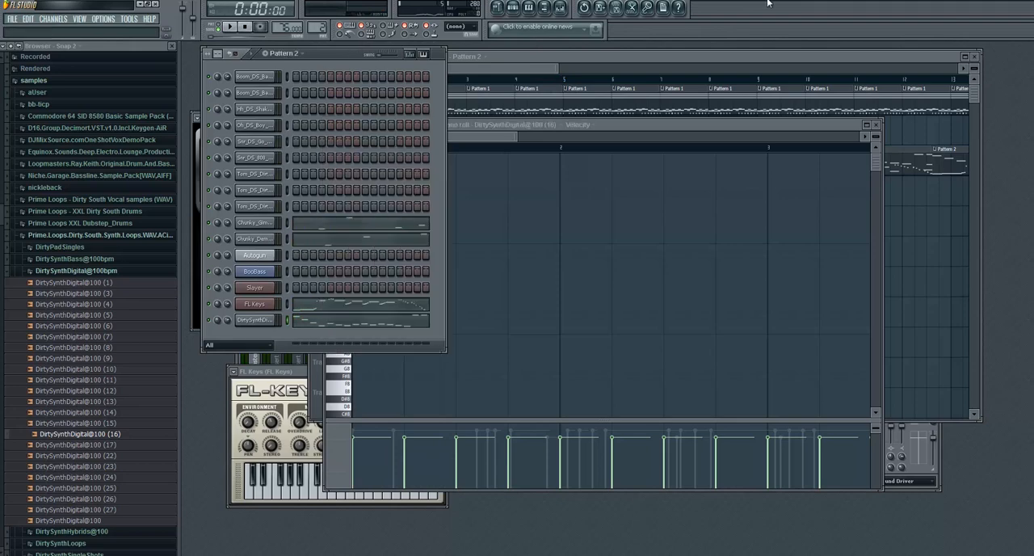
click(560, 9)
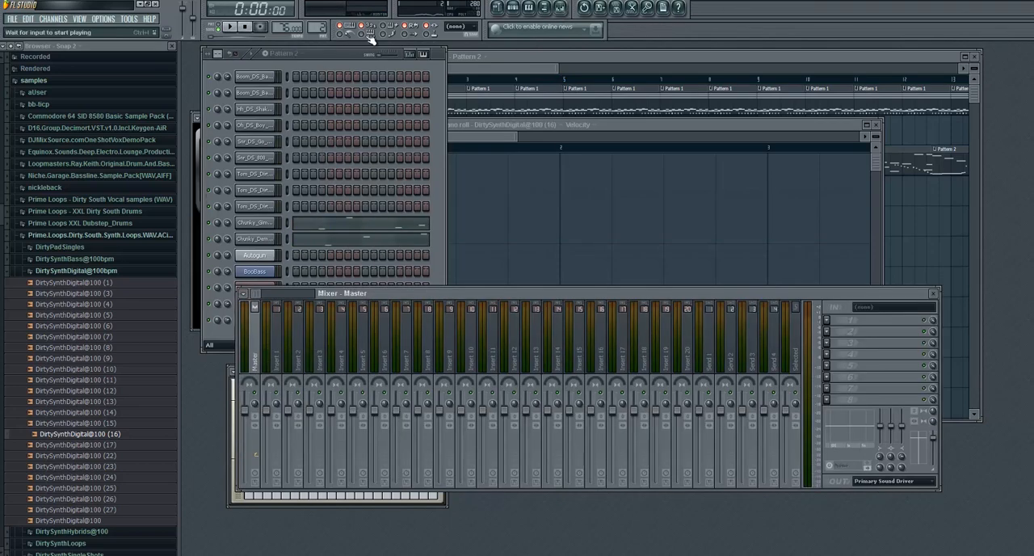
drag(480, 294, 468, 348)
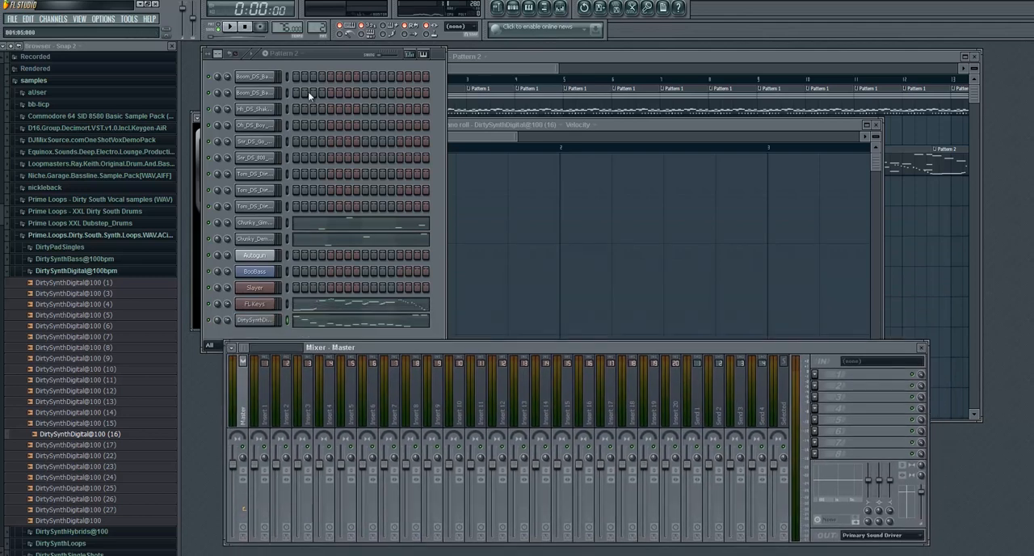
- Select all channels and link them to consecutive mixer tracks starting from Insert 1
click(289, 79)
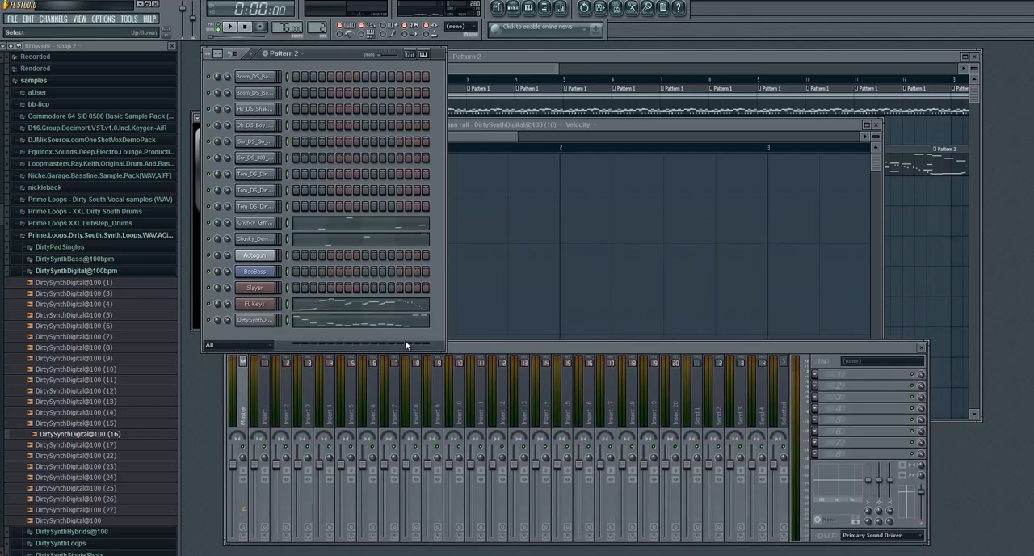
click(465, 349)
right_click(266, 397)
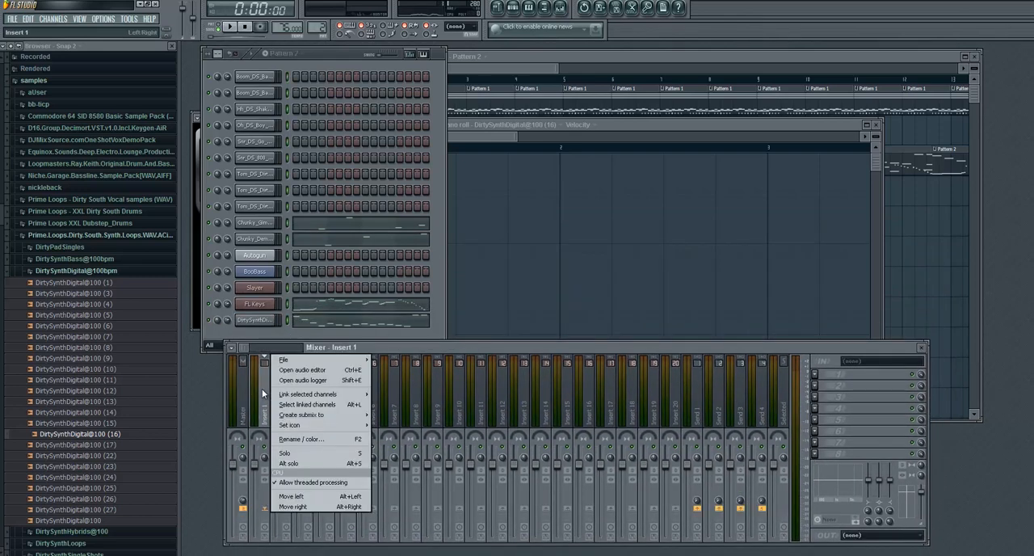
mouse_move(288, 396)
click(396, 394)
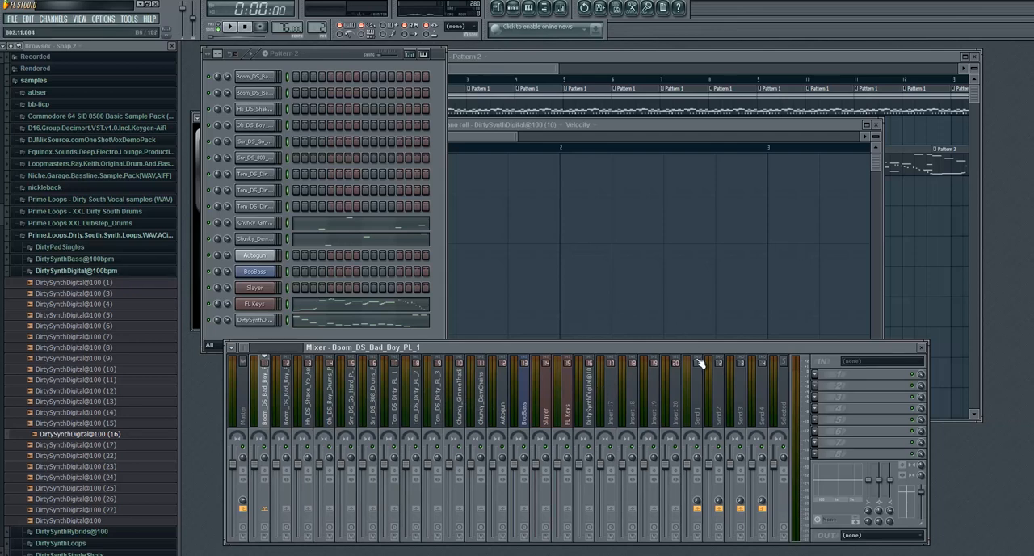
- Load Fruity Reeverb 2 into effect slot 2 of Send 1 and move its window clear of the channel rack
click(700, 385)
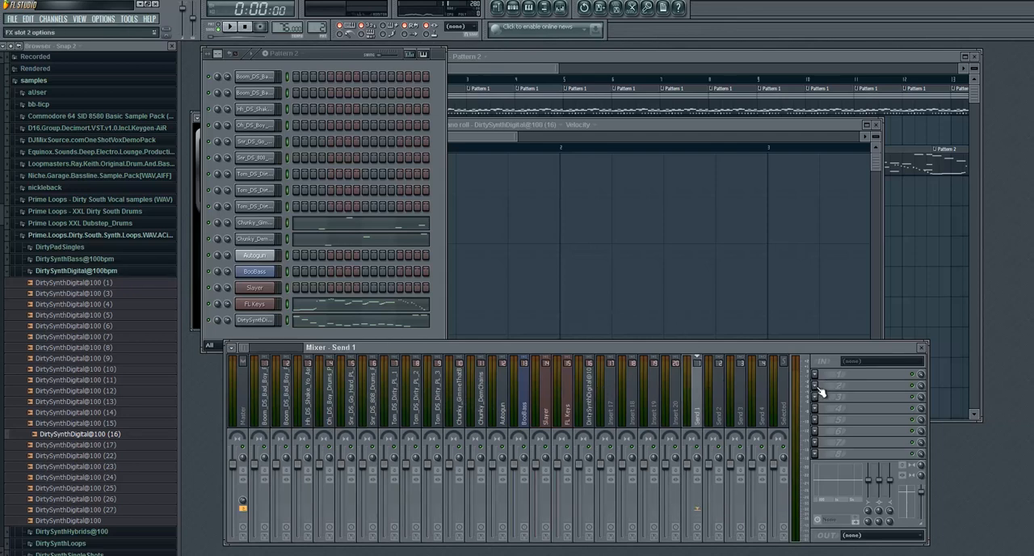
click(818, 387)
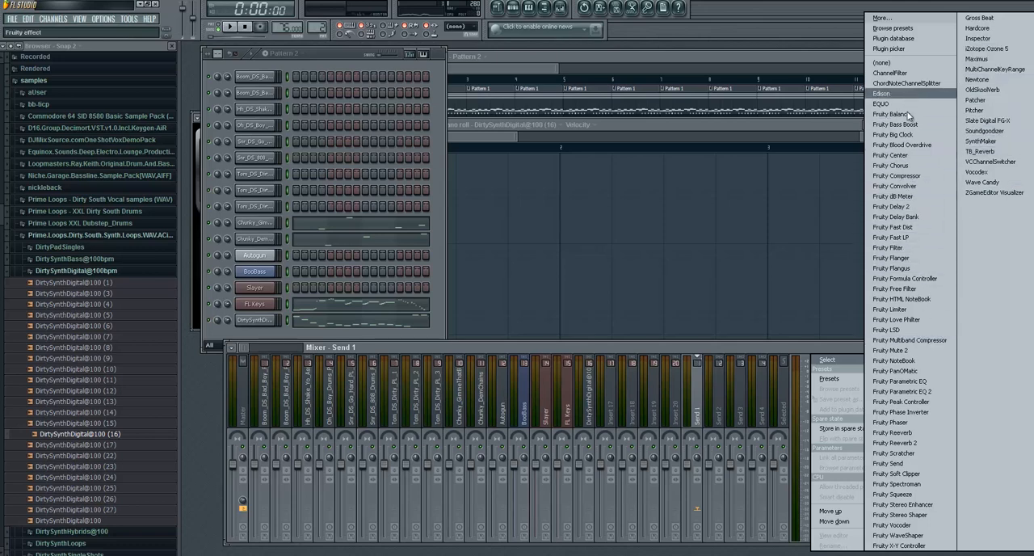
click(913, 443)
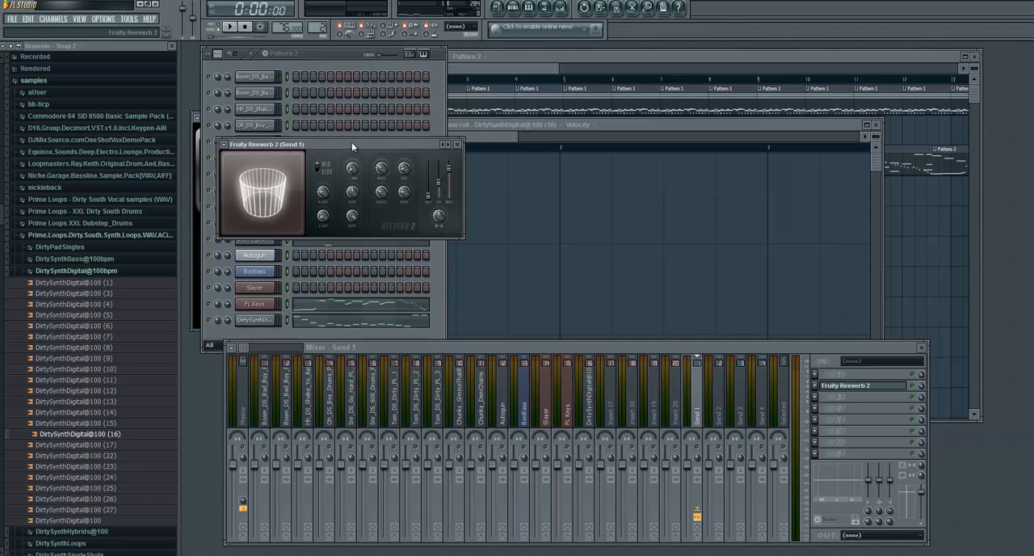
drag(351, 143, 625, 173)
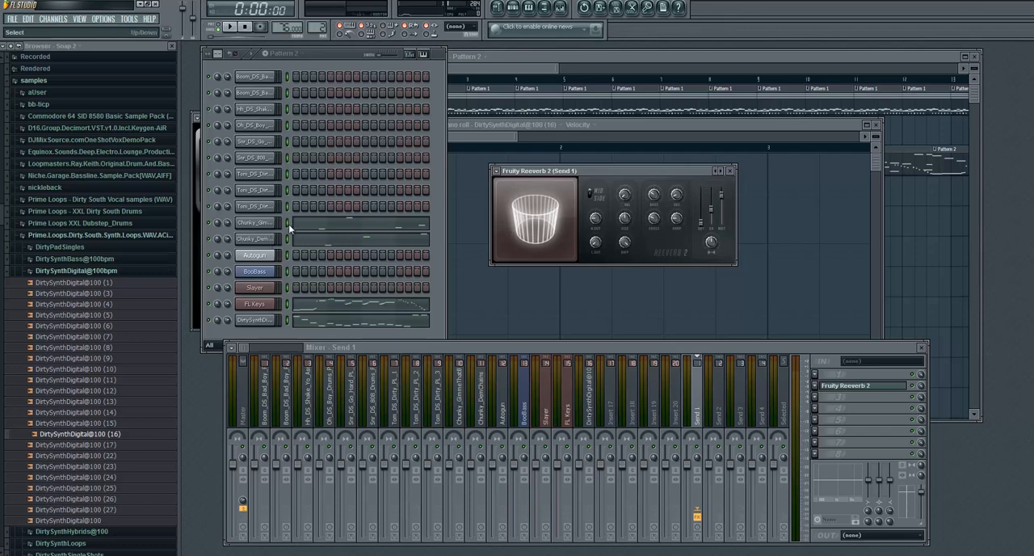
- Adjust the level sent to Send 1 from the Chunky_GimmeThatBeat and Chunky_DemChains mixer tracks and reselect Send 1
click(462, 401)
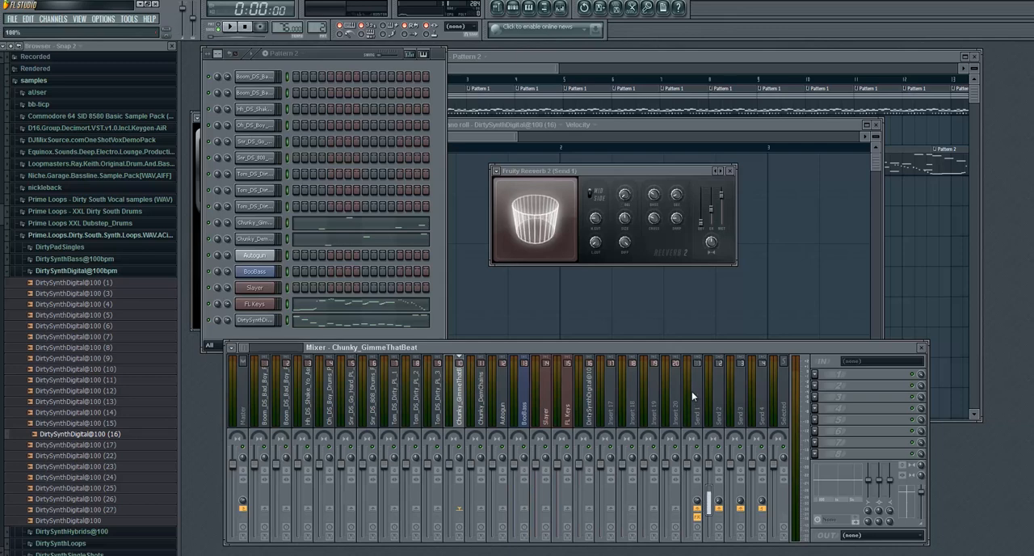
click(482, 404)
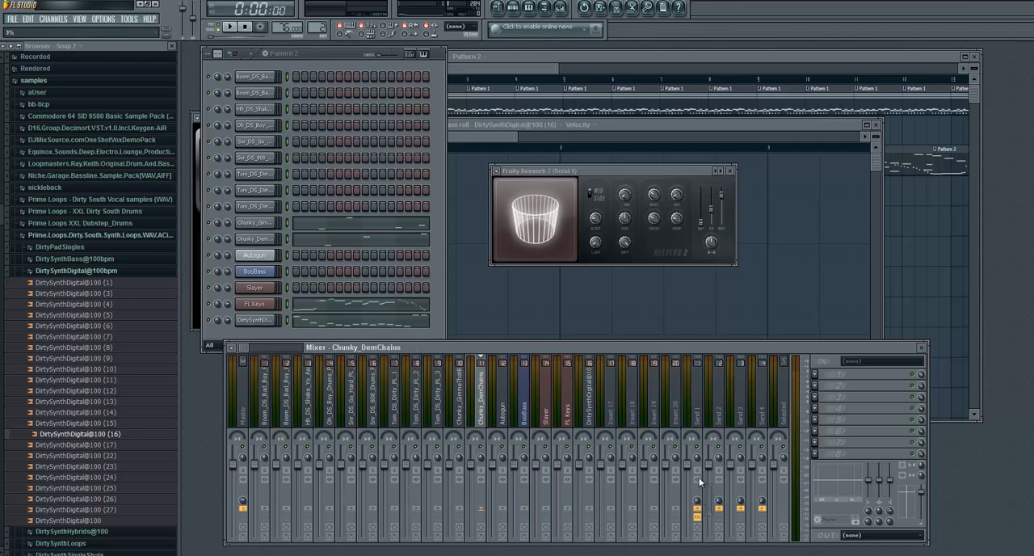
click(701, 396)
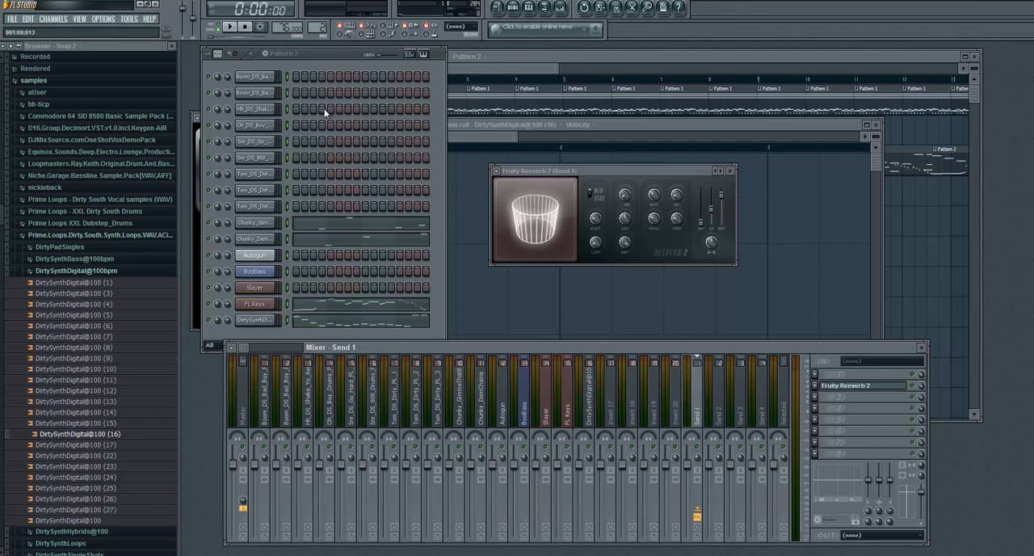
- Try to solo the Chunky_GimmeThatBeat channel in the channel rack
right_click(209, 223)
click(215, 230)
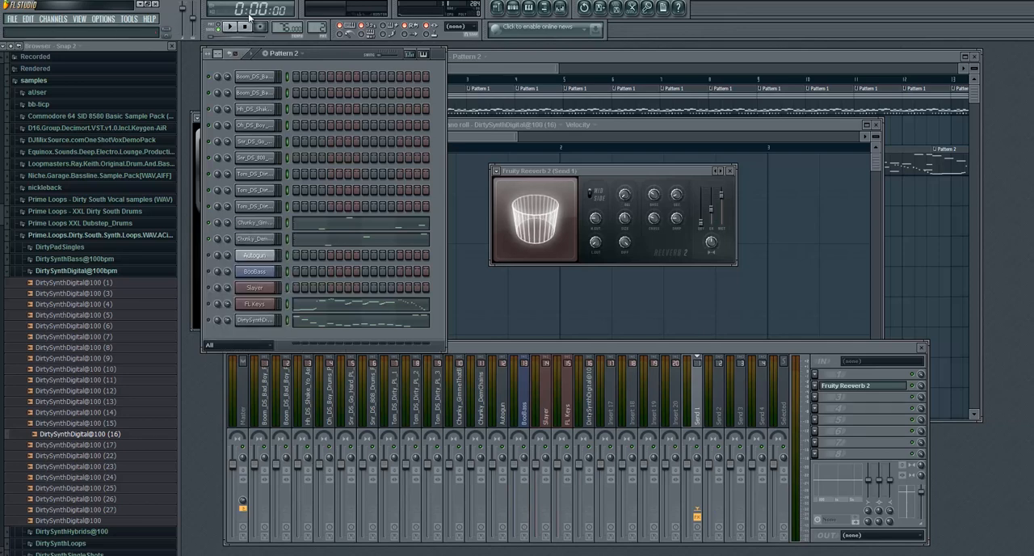
right_click(210, 223)
click(212, 227)
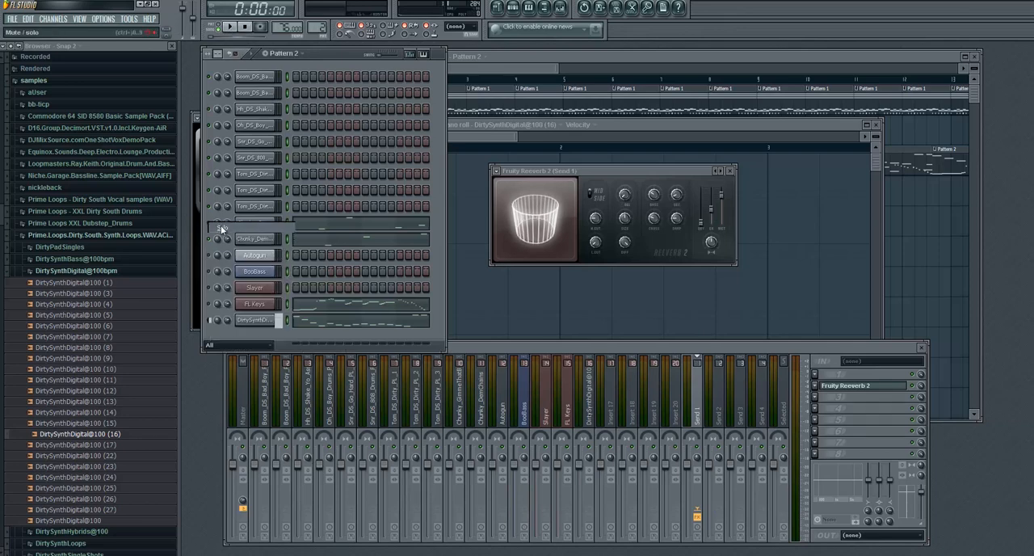
right_click(210, 223)
click(213, 225)
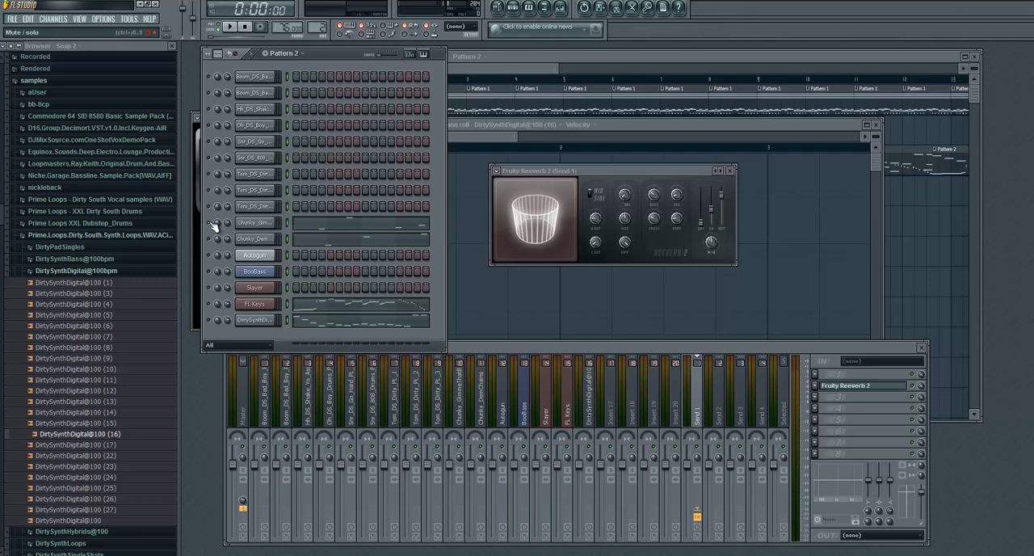
right_click(213, 226)
click(219, 229)
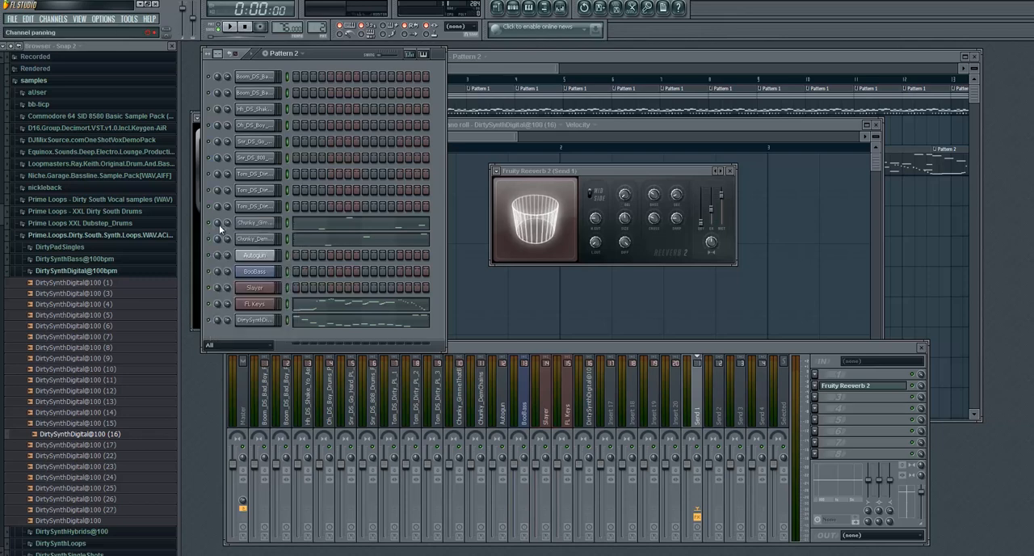
- Play the beat while increasing the decay time and room size of Fruity Reeverb 2 on Send 1, and stop playback
click(464, 419)
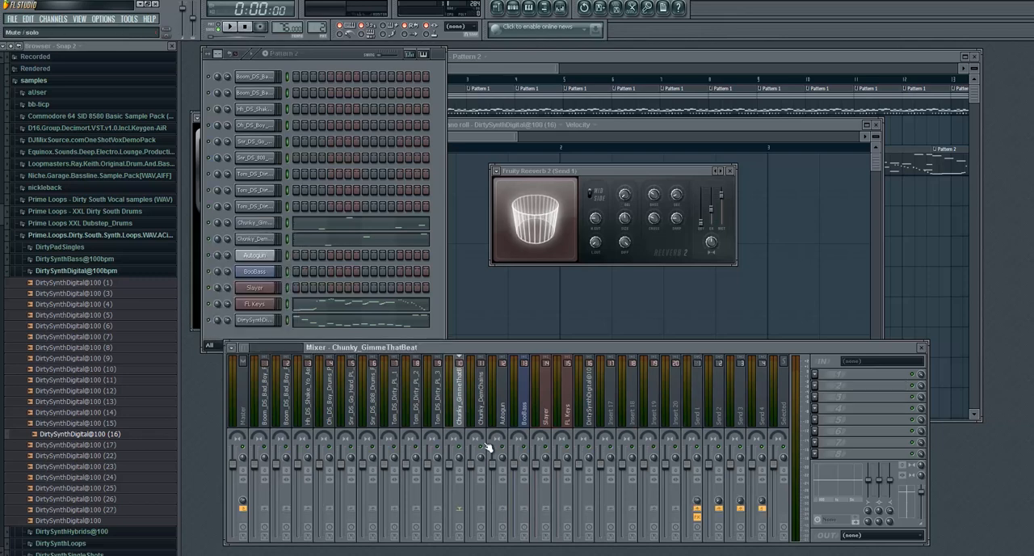
key(space)
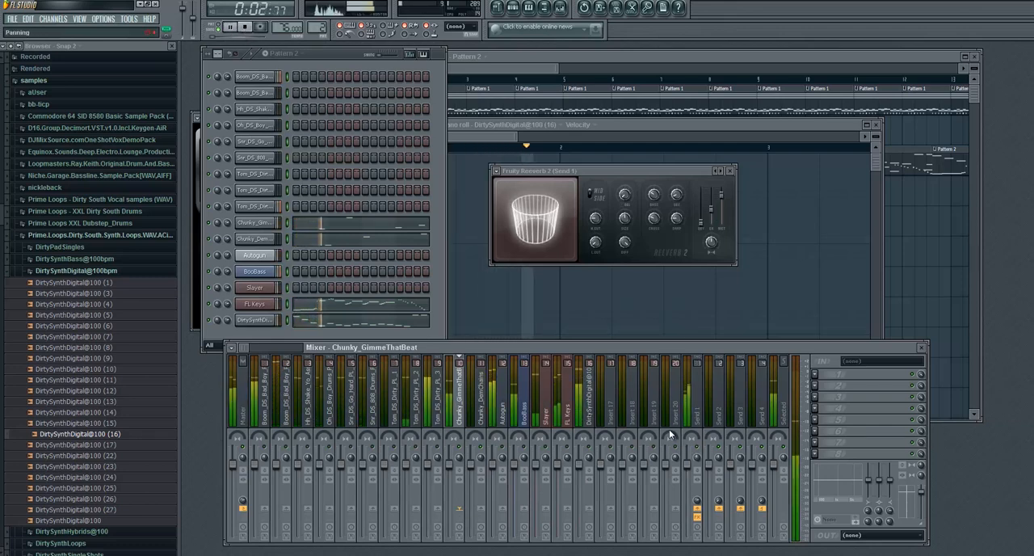
click(673, 183)
drag(671, 157, 670, 155)
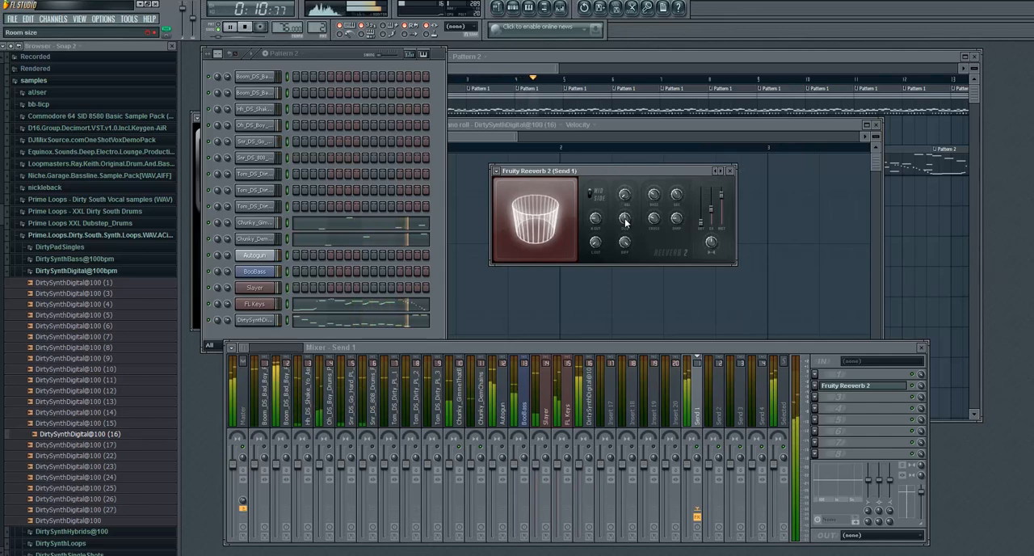
scroll(624, 223, down, 5)
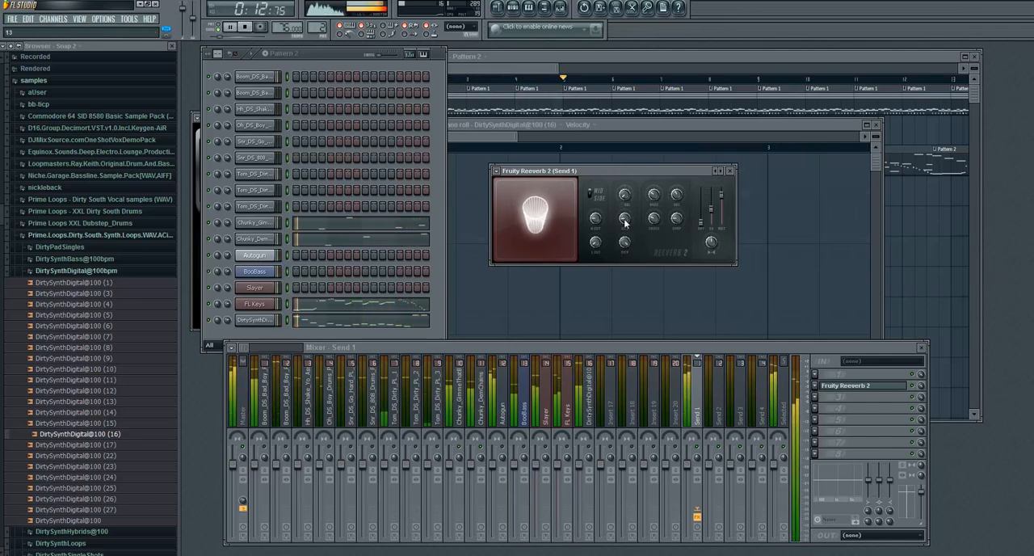
drag(625, 223, 602, 138)
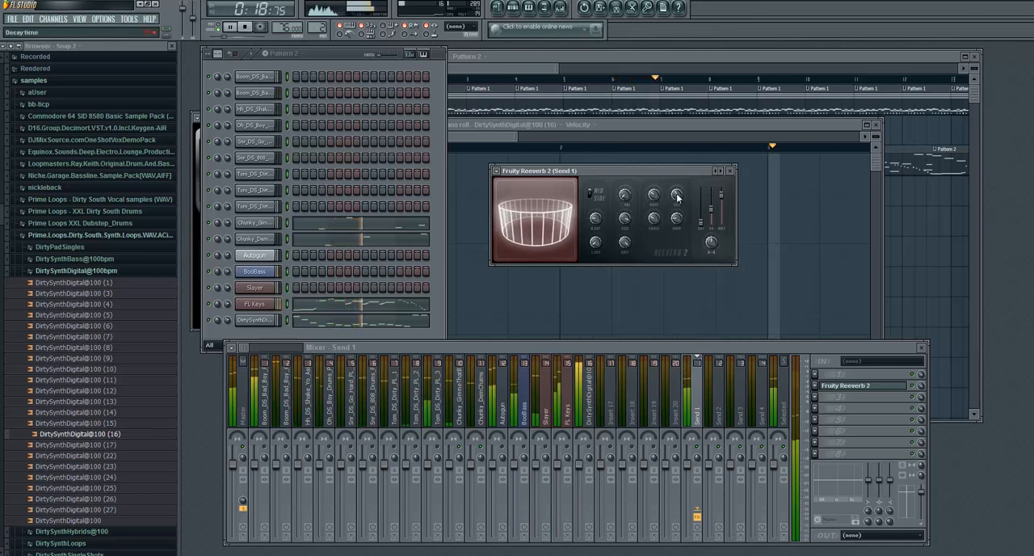
key(space)
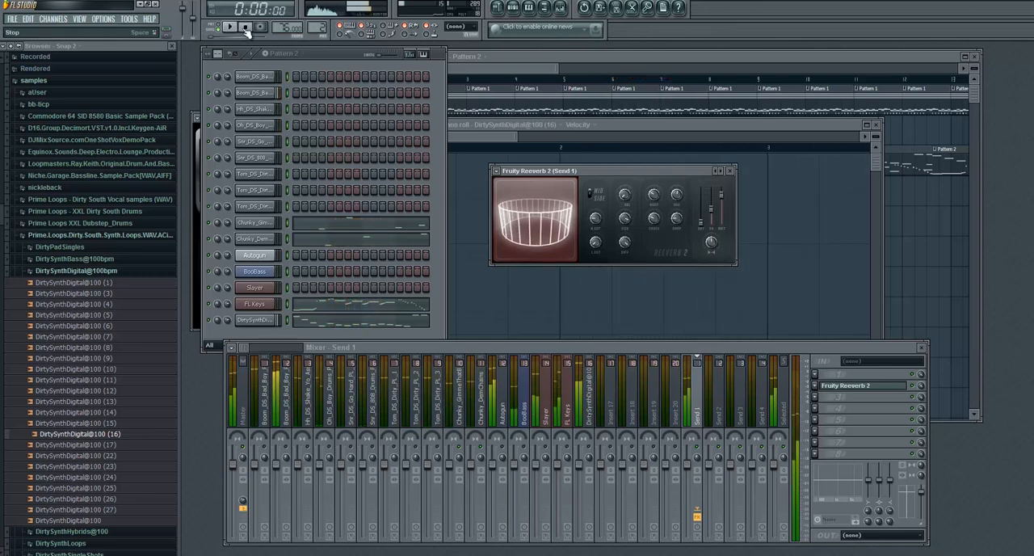
right_click(455, 453)
click(461, 452)
click(460, 452)
right_click(475, 451)
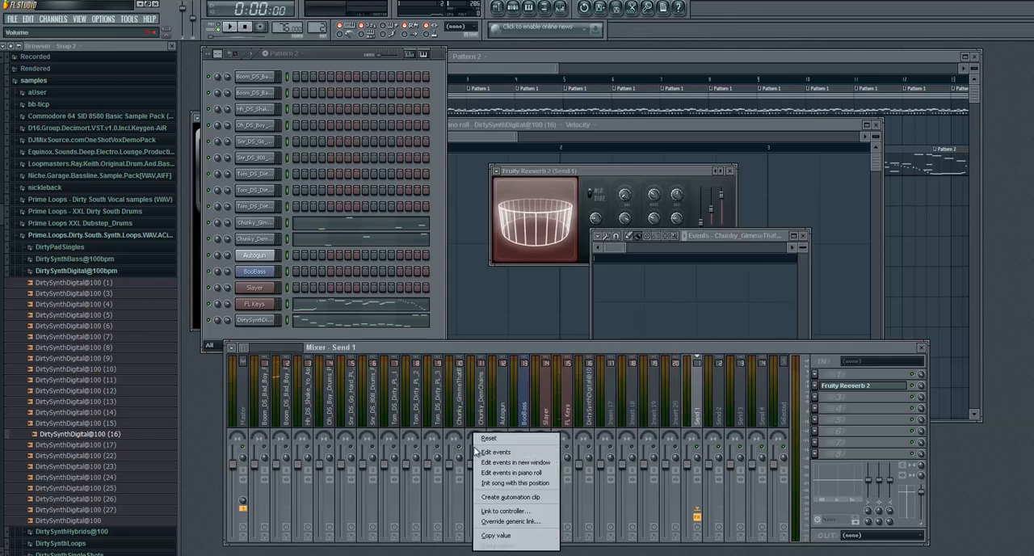
click(804, 235)
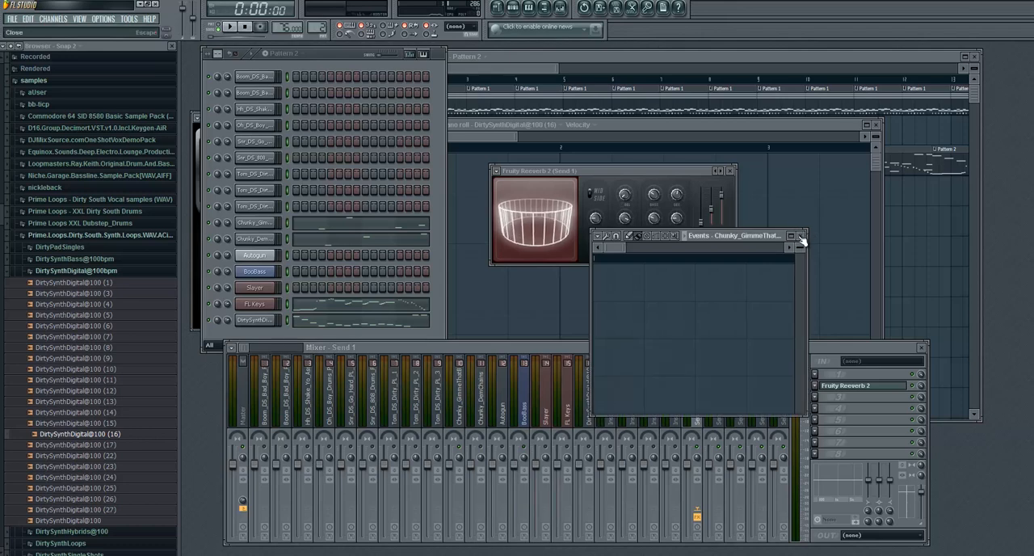
click(804, 235)
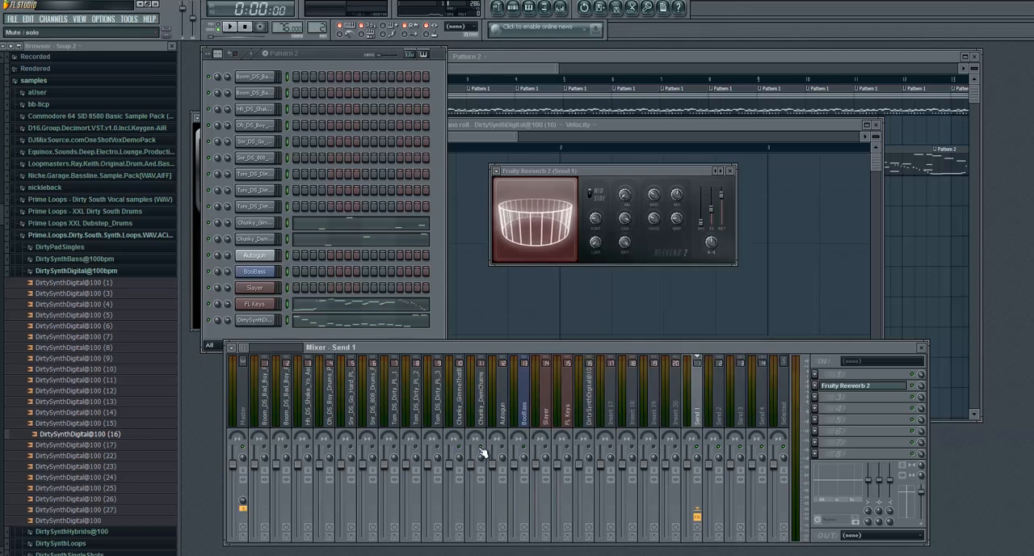
- Play the beat from the start to check the vocal reverb, select the Autogun mixer track, and stop playback
click(231, 29)
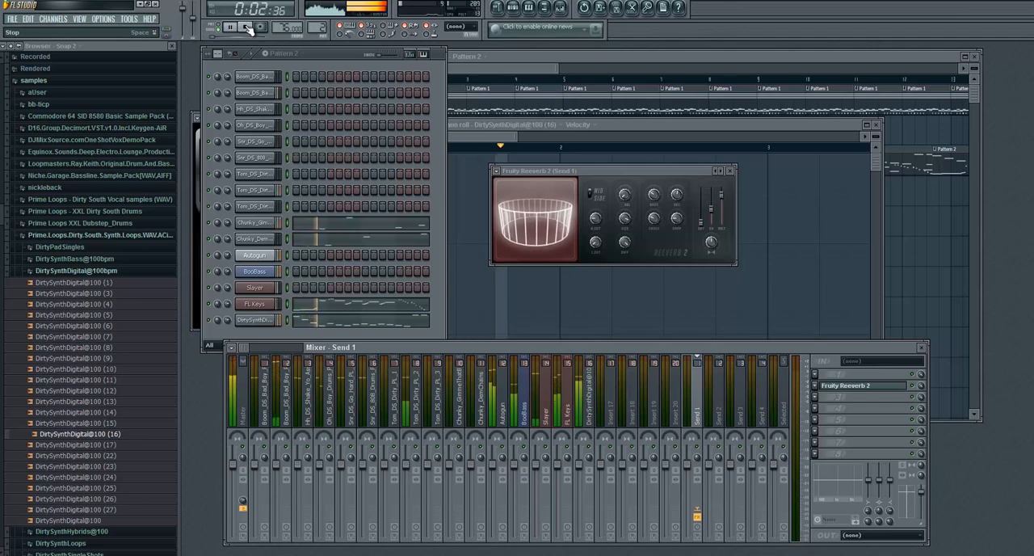
click(248, 28)
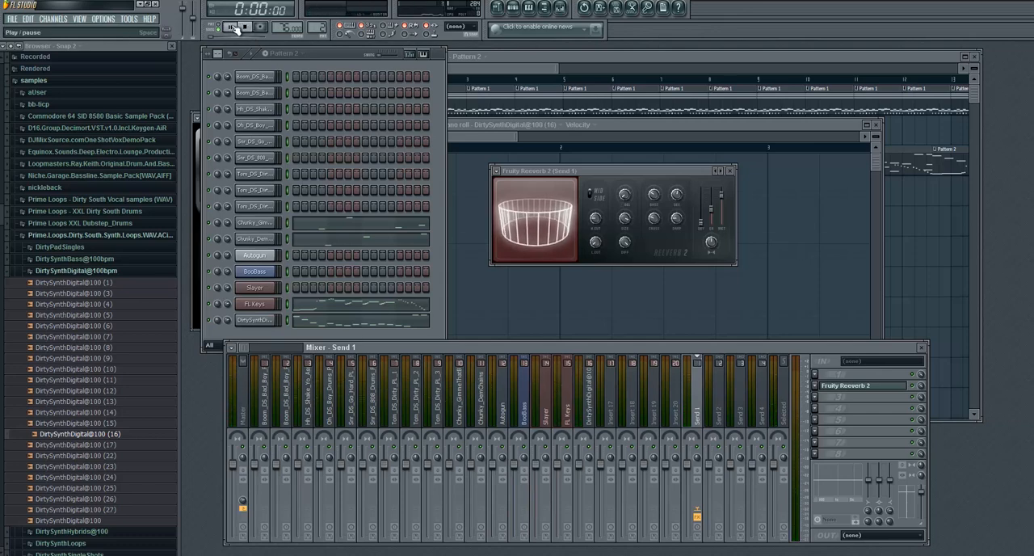
click(233, 28)
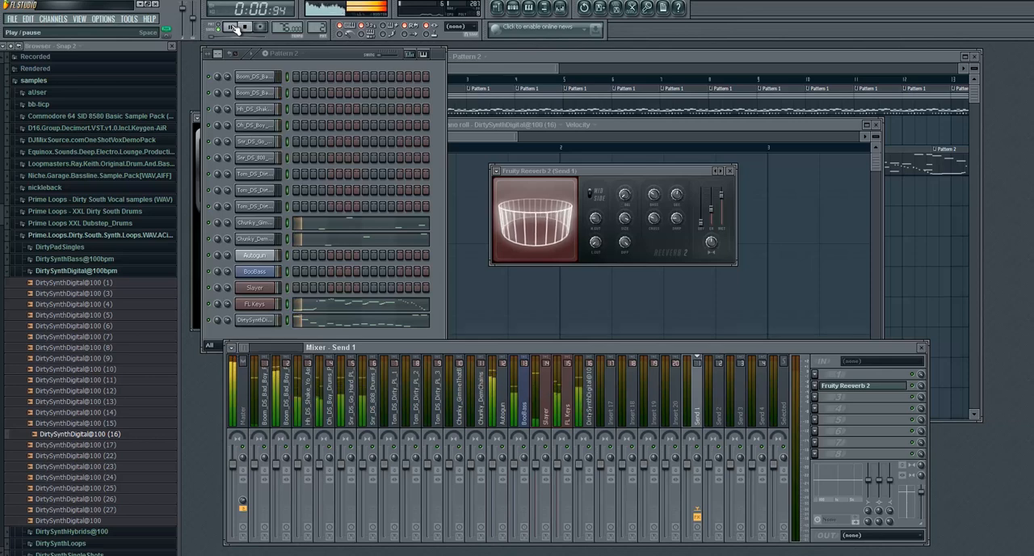
click(503, 404)
key(space)
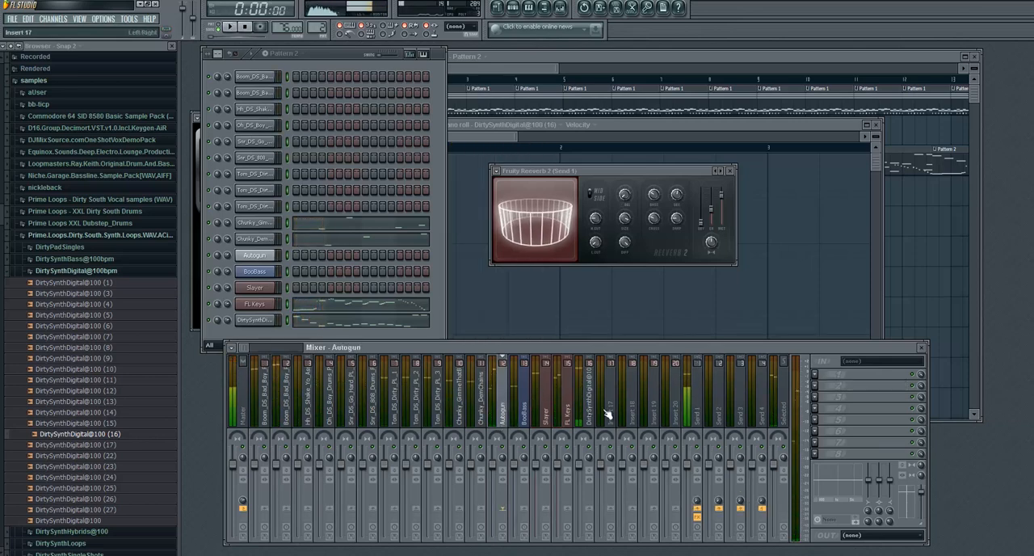
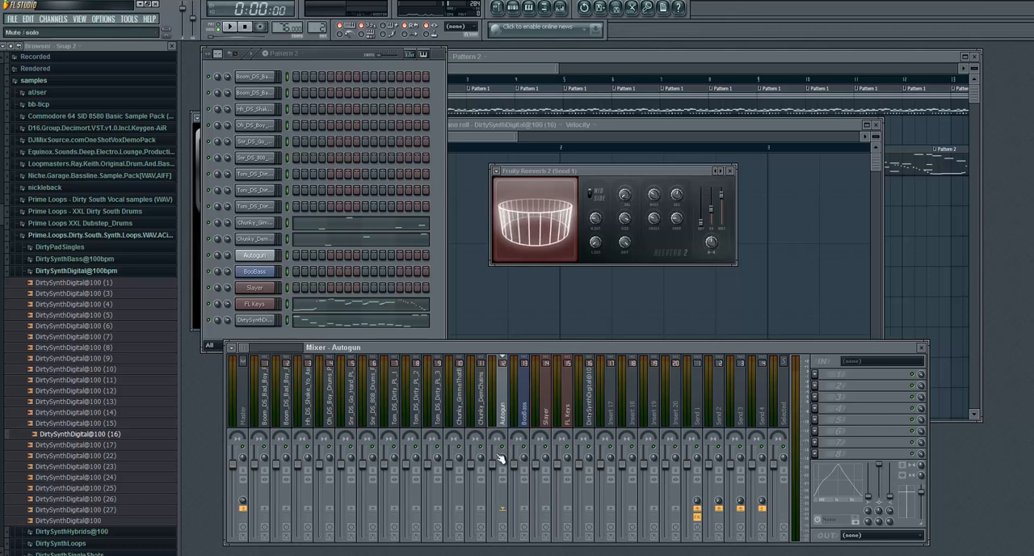
- Play the beat while lowering the volume fader of the Autogun mixer track, and stop playback
click(230, 29)
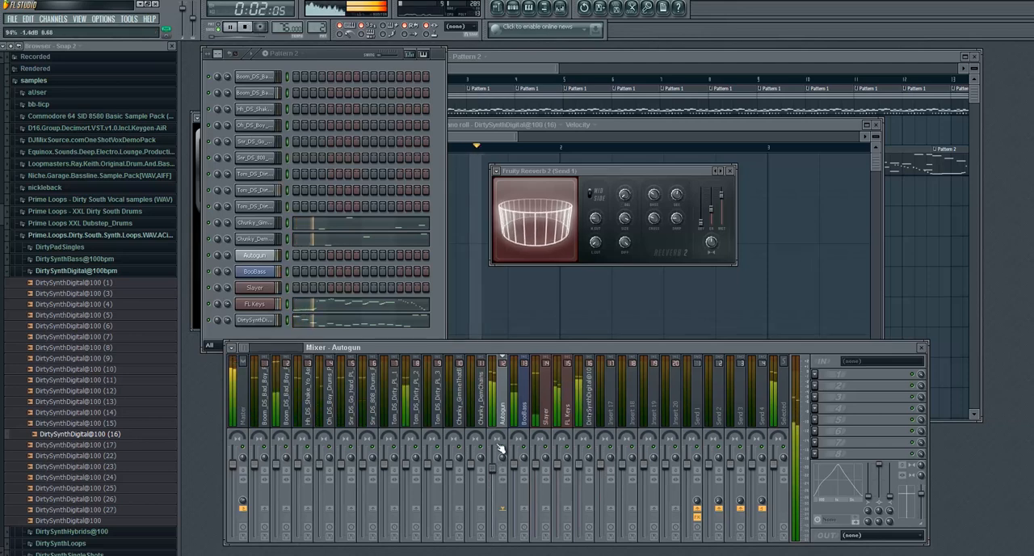
drag(494, 467, 494, 495)
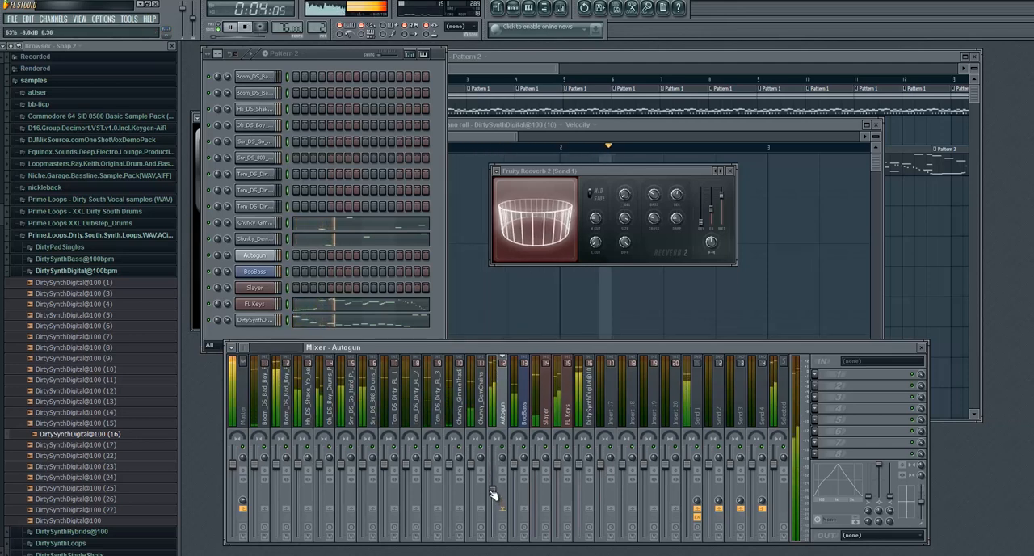
click(247, 28)
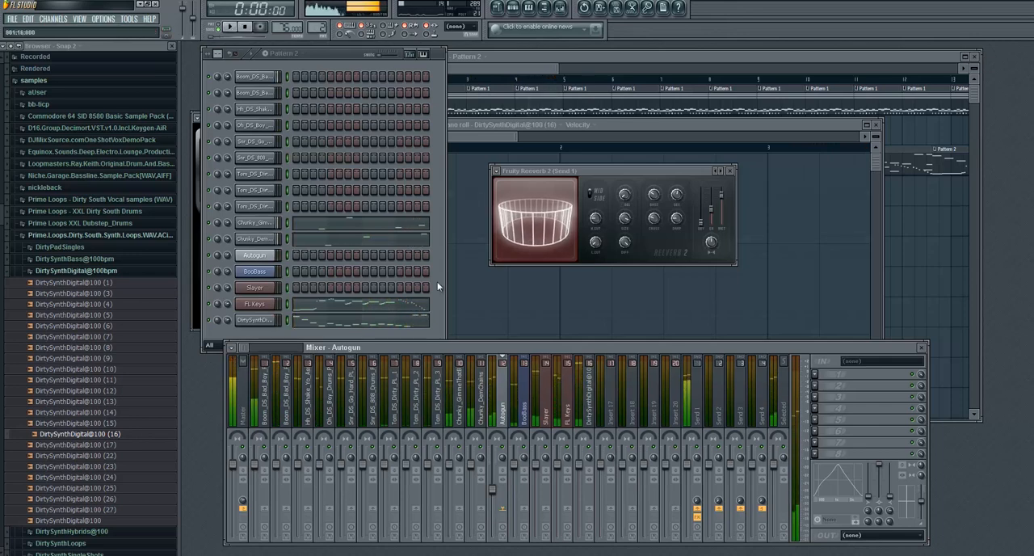
- Load Fruity Blood Overdrive into effect slot 2 of the FL Keys mixer track and set its Color to 0
click(567, 402)
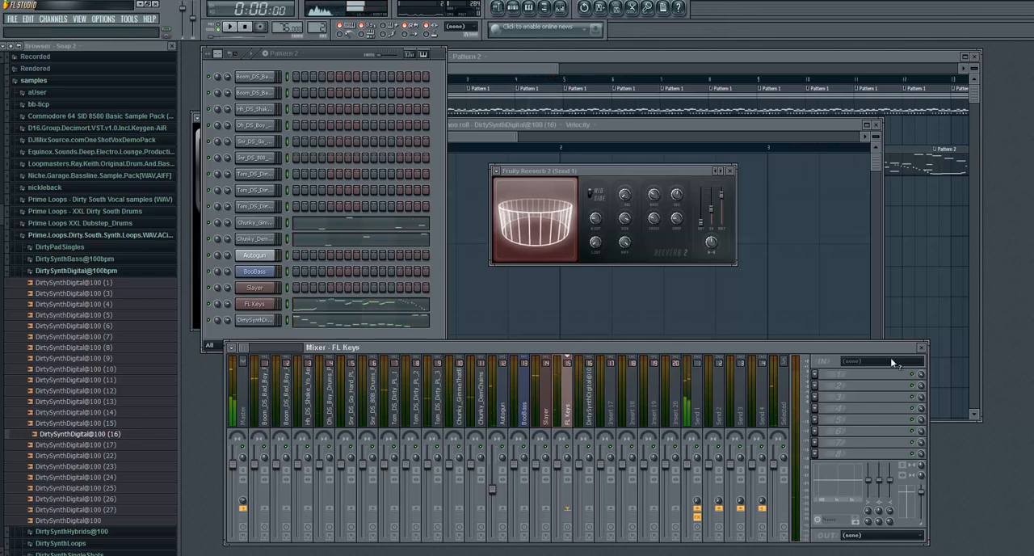
click(818, 388)
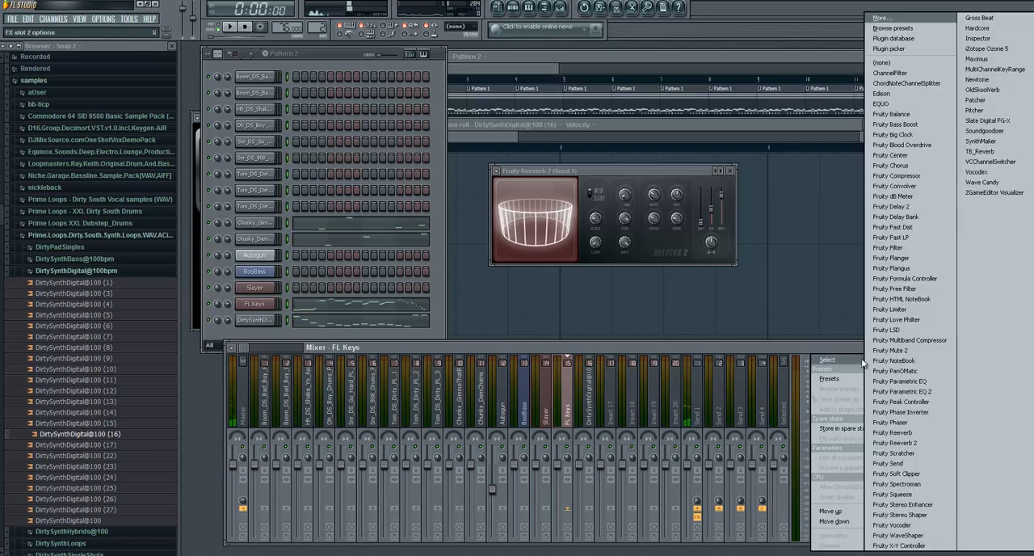
click(902, 144)
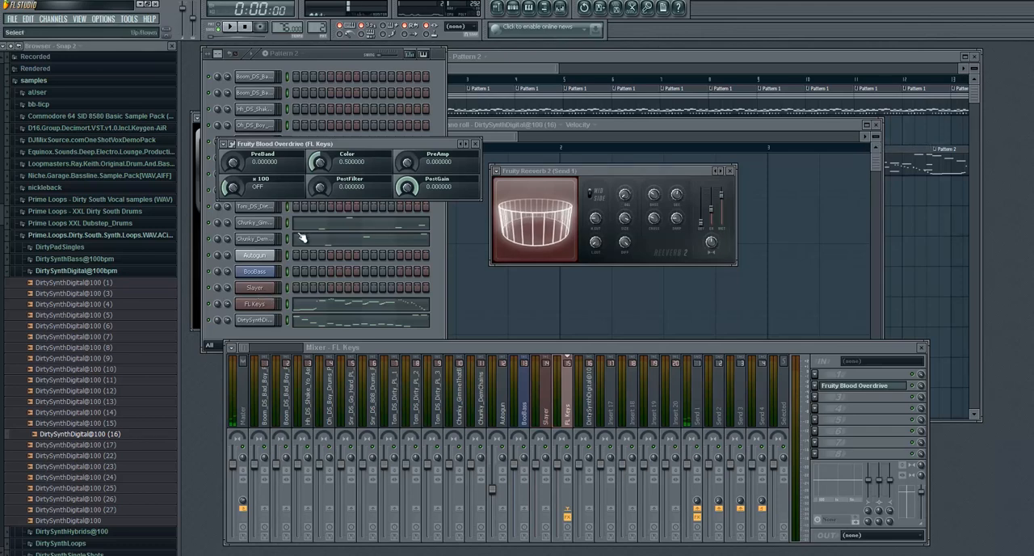
drag(387, 143, 379, 76)
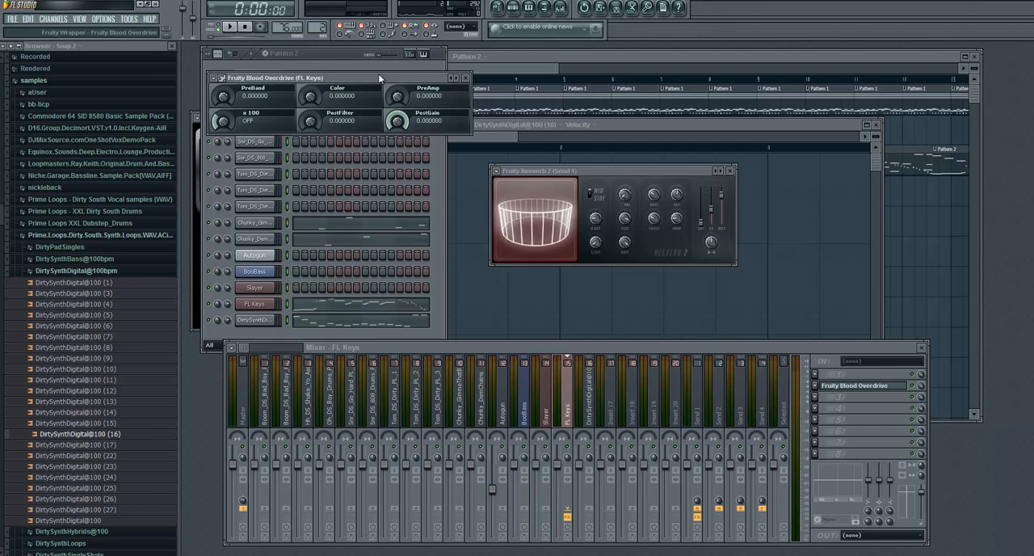
- Raise the Blood Overdrive PreAmp to about 0.33 during playback, close the plugin, and replay the beat to check the distortion
click(232, 27)
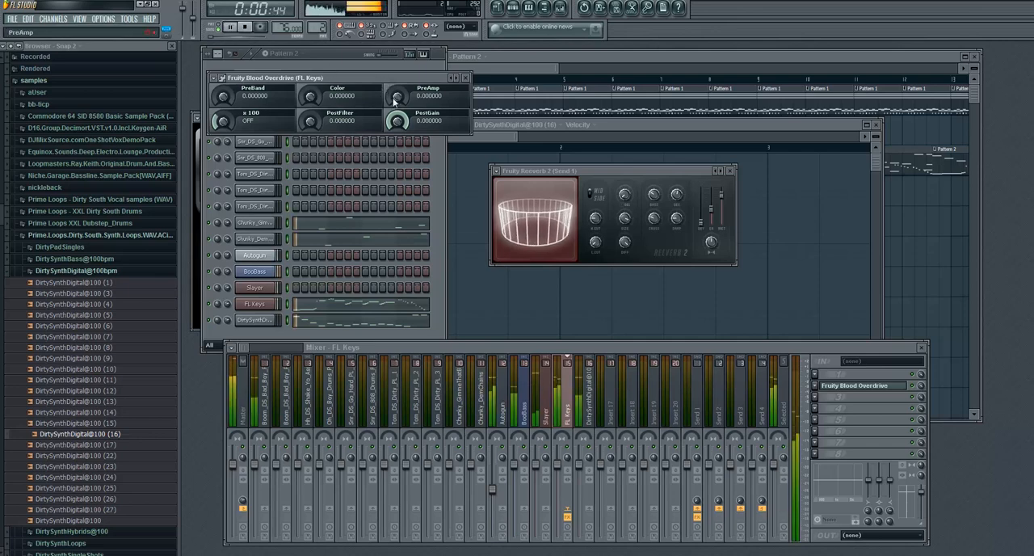
drag(397, 95, 385, 53)
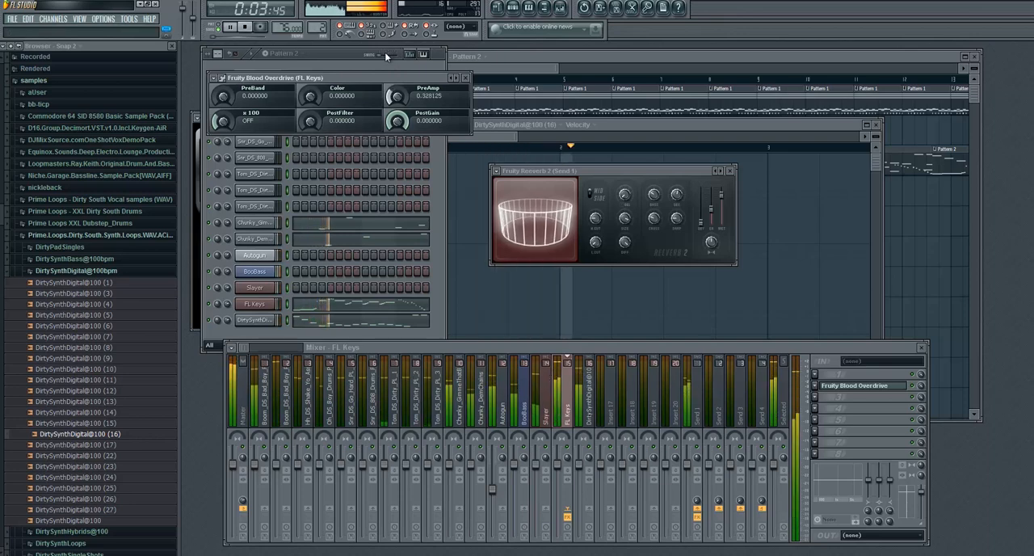
click(248, 27)
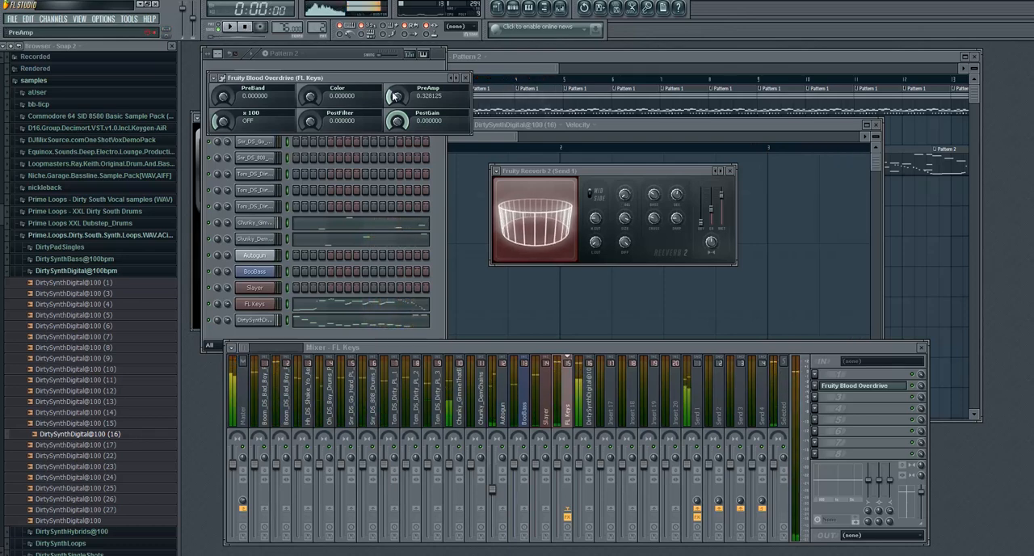
click(466, 78)
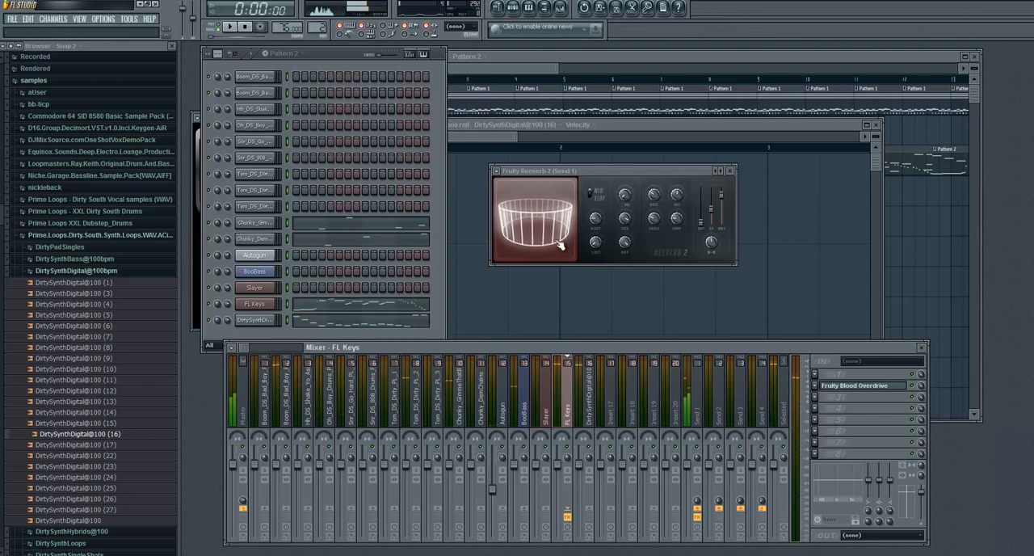
click(233, 27)
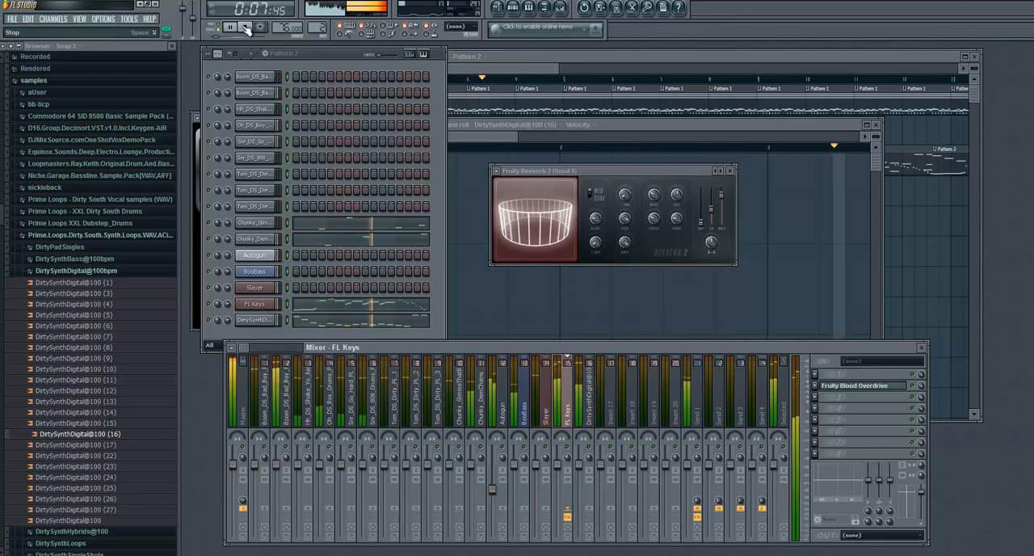
click(246, 27)
- Load Fruity Phaser into effect slot 2 of the DirtySynthDigital@100 (16) mixer track
click(592, 396)
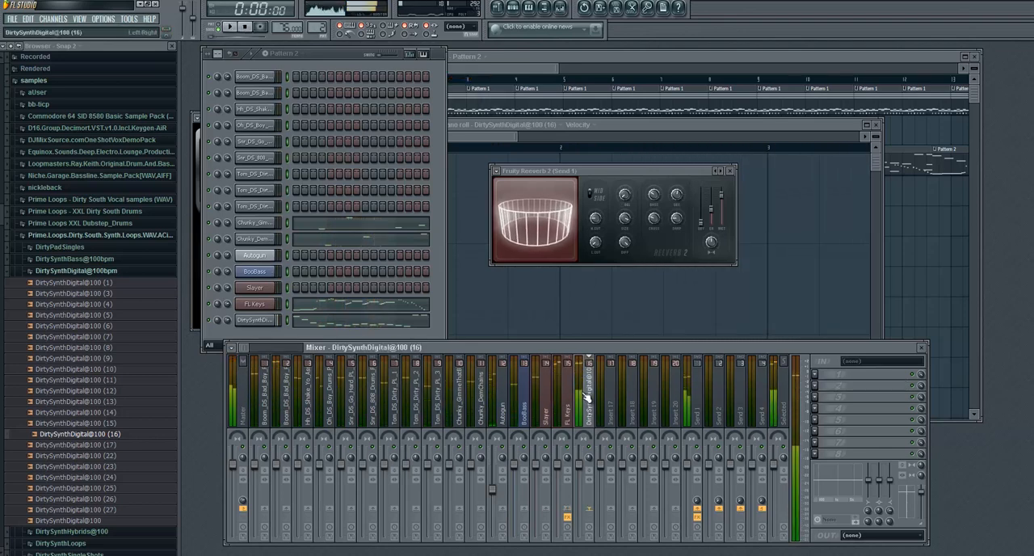
click(818, 410)
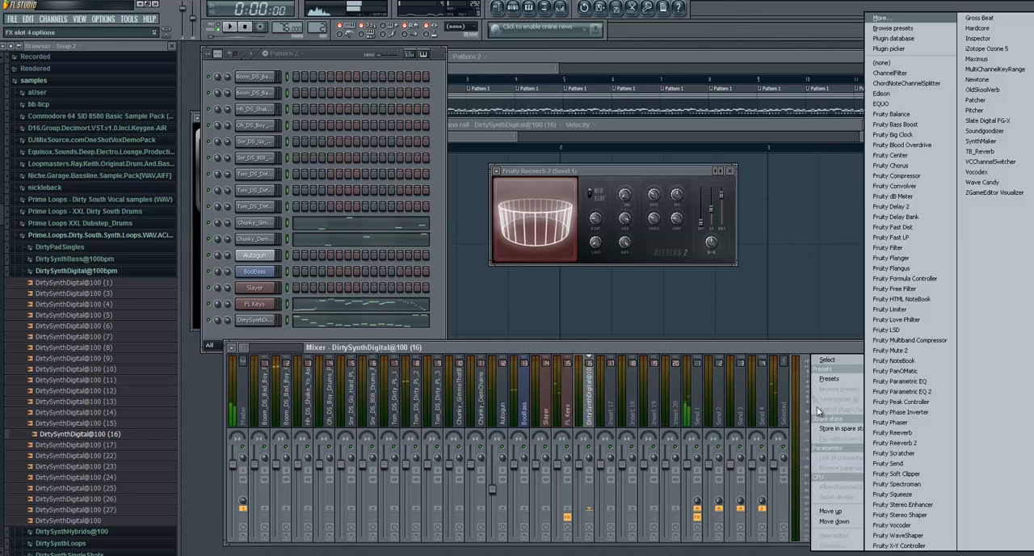
click(809, 348)
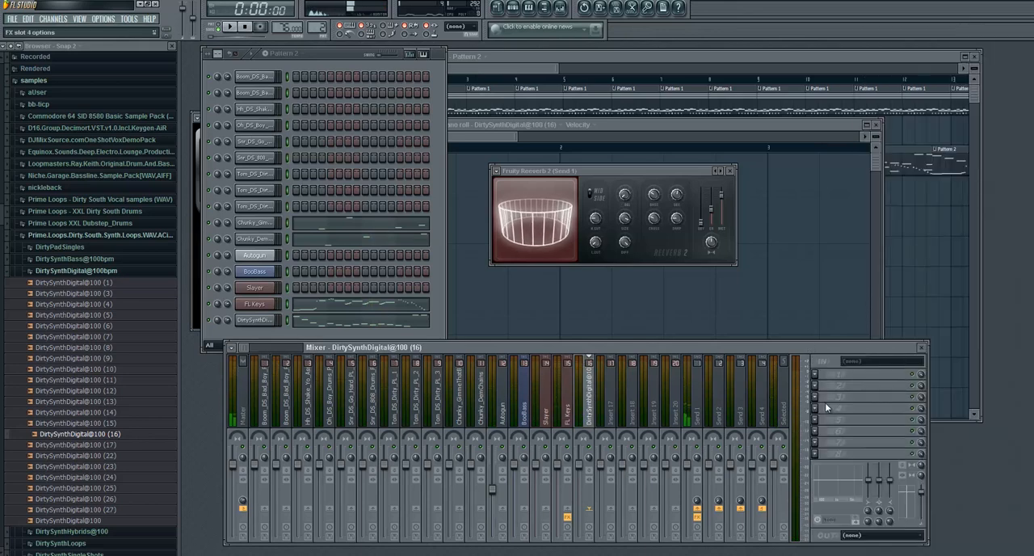
click(818, 385)
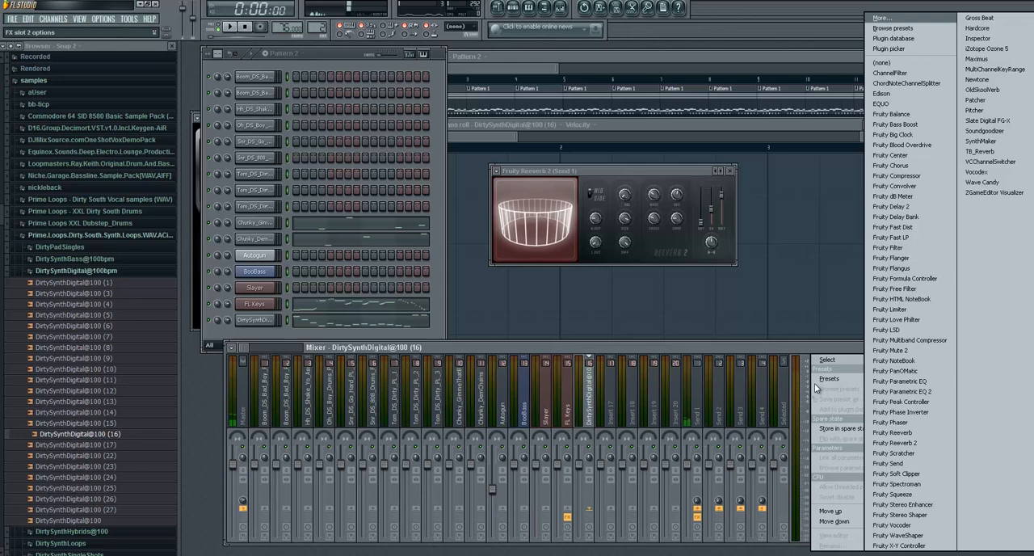
click(933, 422)
drag(376, 146, 450, 169)
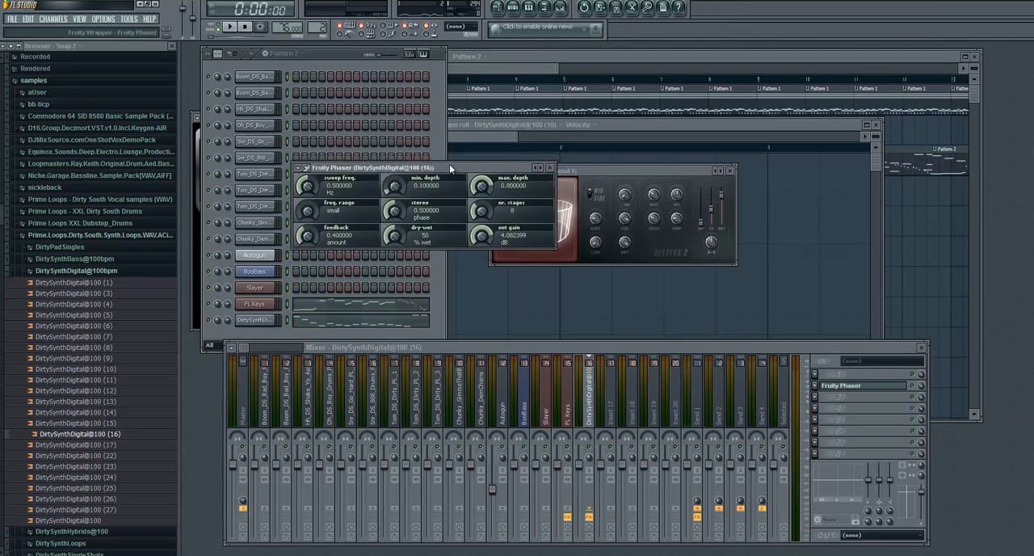
- Play the beat while raising the phaser's feedback to about 0.92 and dry-wet to 77%, close the plugin, and stop playback
click(234, 28)
mouse_move(309, 236)
mouse_down()
mouse_move(303, 210)
mouse_move(309, 221)
mouse_up()
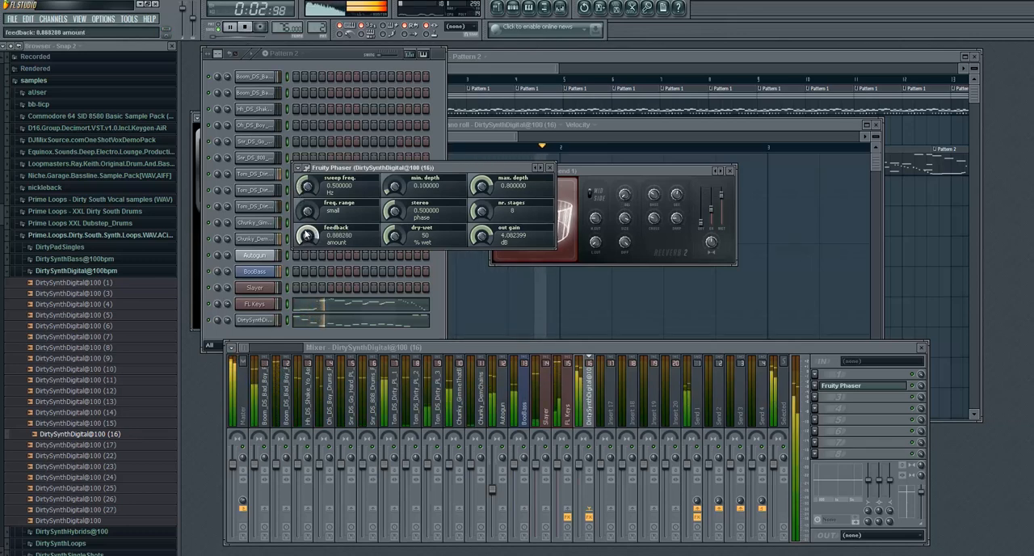
mouse_move(396, 237)
mouse_down()
mouse_move(397, 174)
mouse_move(399, 303)
mouse_move(390, 232)
mouse_up()
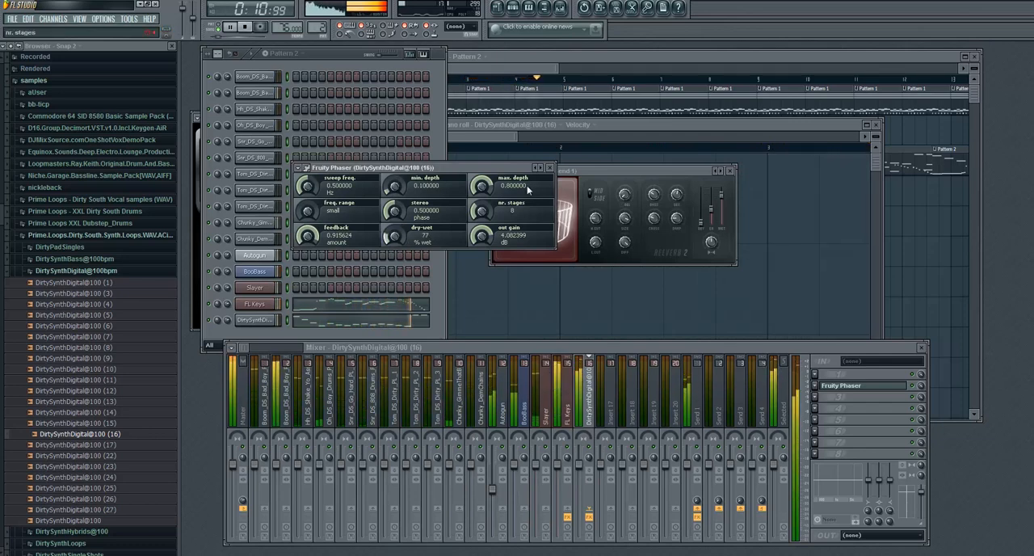
click(550, 168)
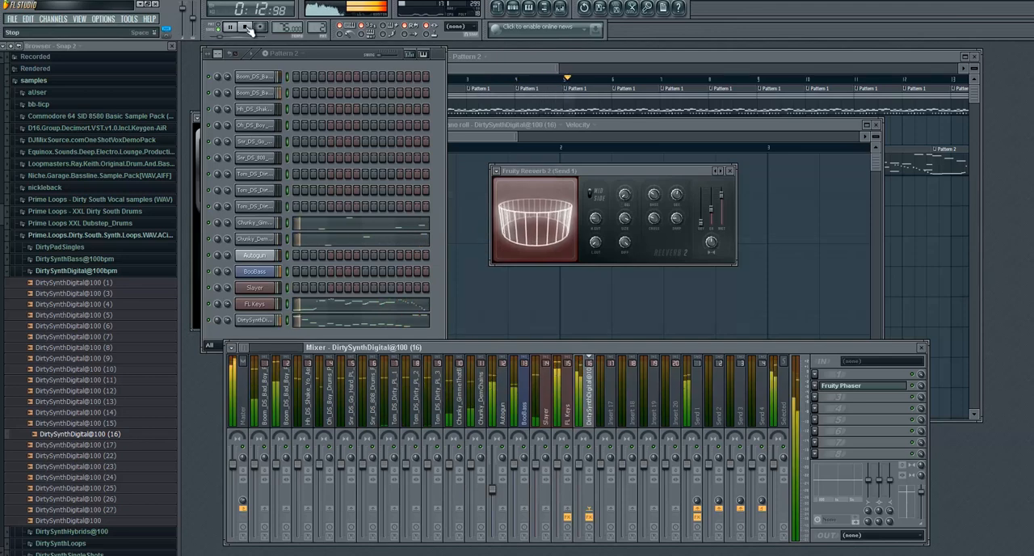
click(246, 28)
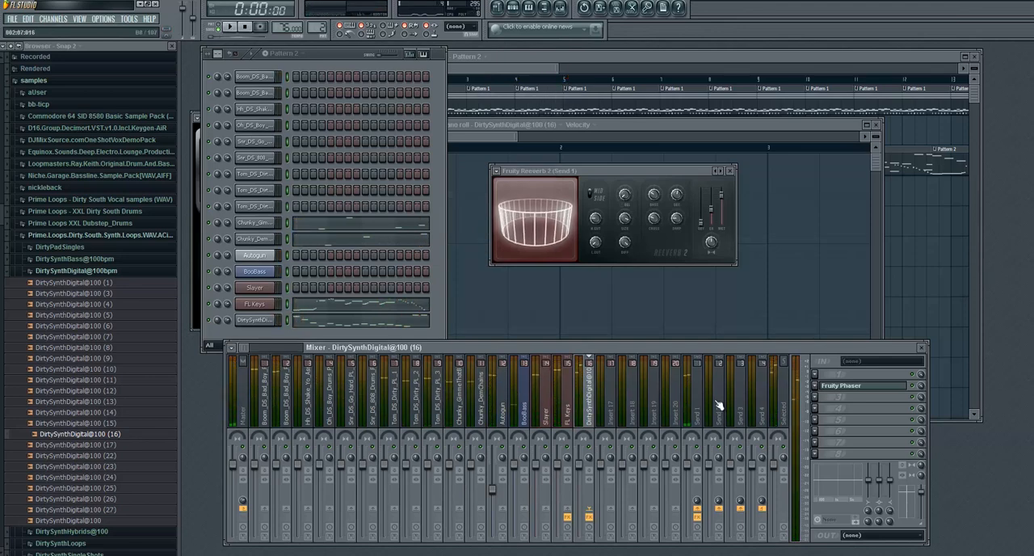
- Load Fruity Parametric EQ 2 into effect slot 4 of the Master track
click(244, 378)
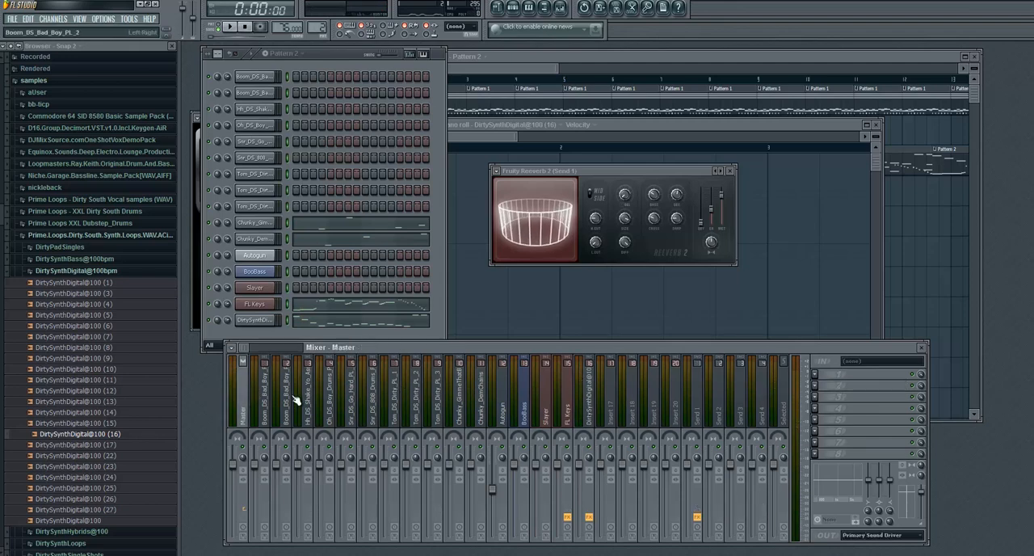
click(818, 412)
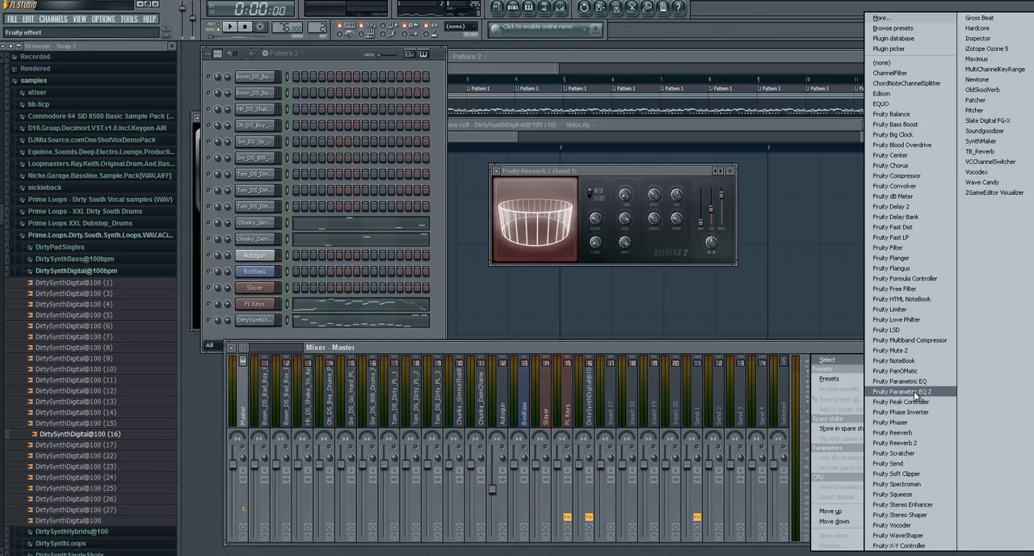
click(918, 392)
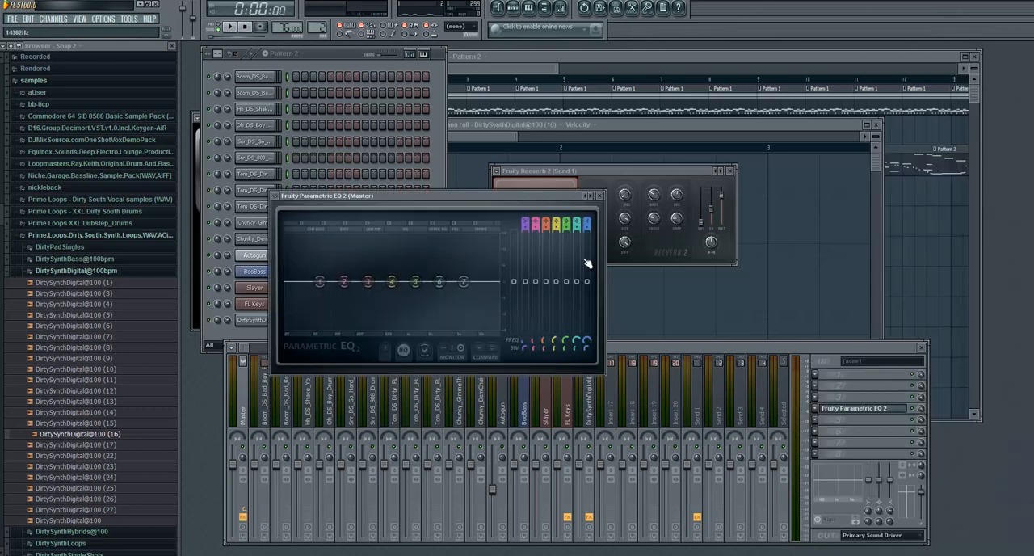
- Make band 1 of the Master EQ a steep high pass at about 63 Hz and narrow its bandwidth for a low-end peak
scroll(527, 220, up, 2)
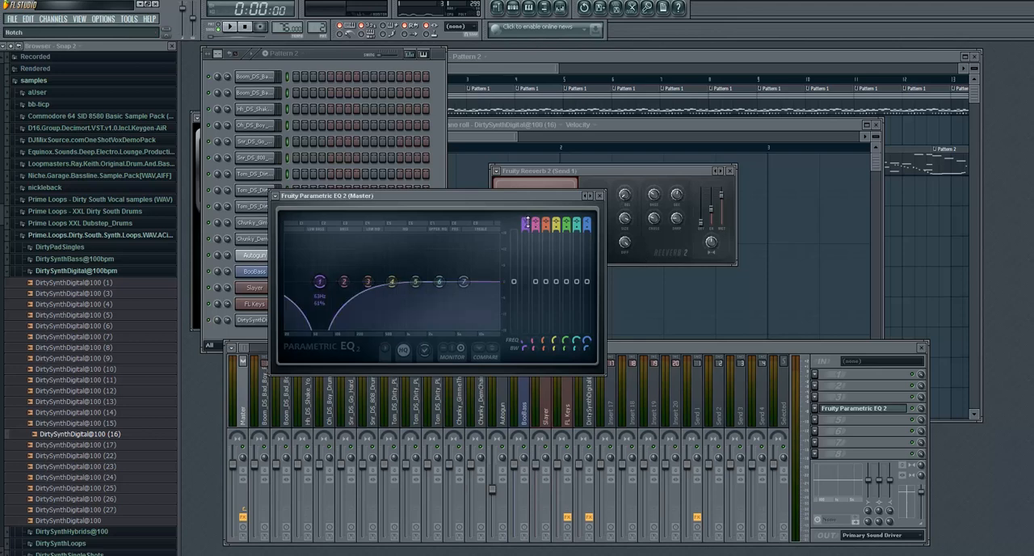
scroll(527, 225, up, 3)
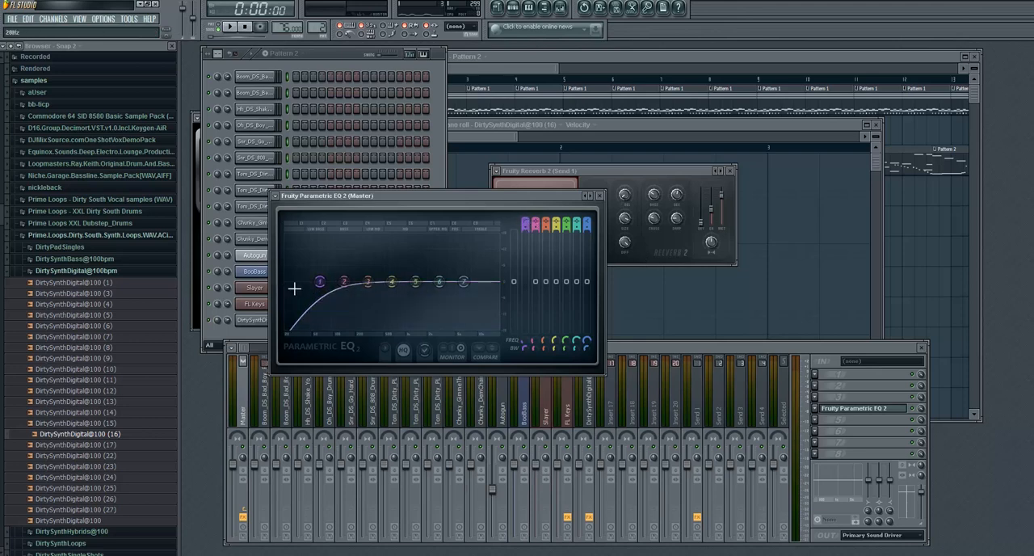
drag(526, 227, 515, 294)
mouse_move(320, 282)
mouse_down()
mouse_move(305, 283)
mouse_move(328, 278)
mouse_up()
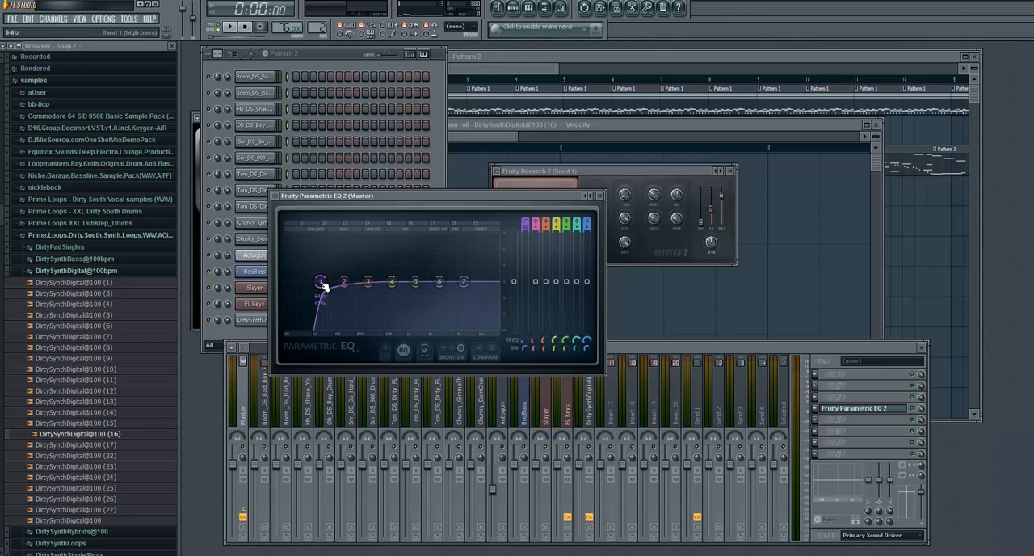
mouse_move(322, 284)
mouse_down()
mouse_move(328, 294)
mouse_move(324, 285)
mouse_up()
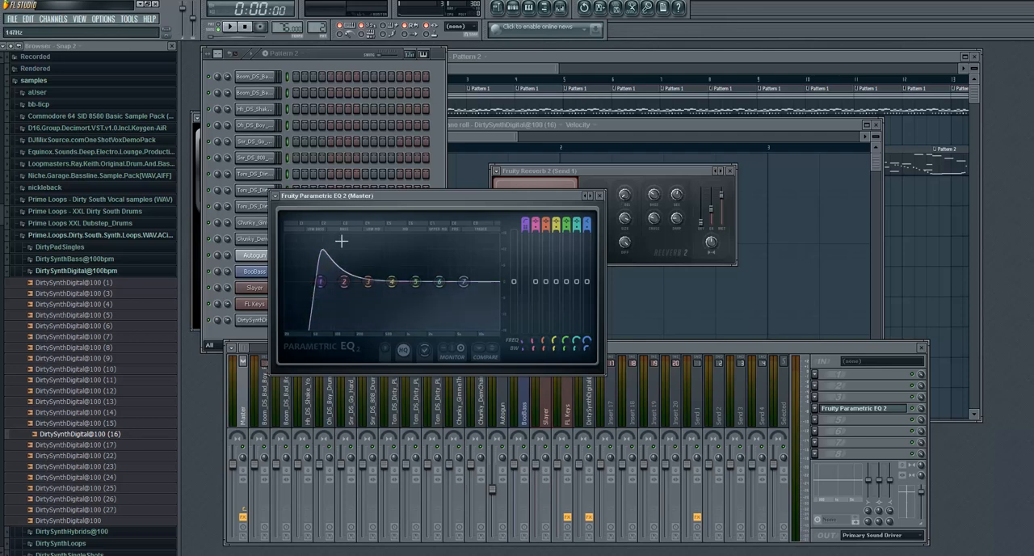
- Play the beat to check the Master EQ, stop playback, and close the EQ window
key(space)
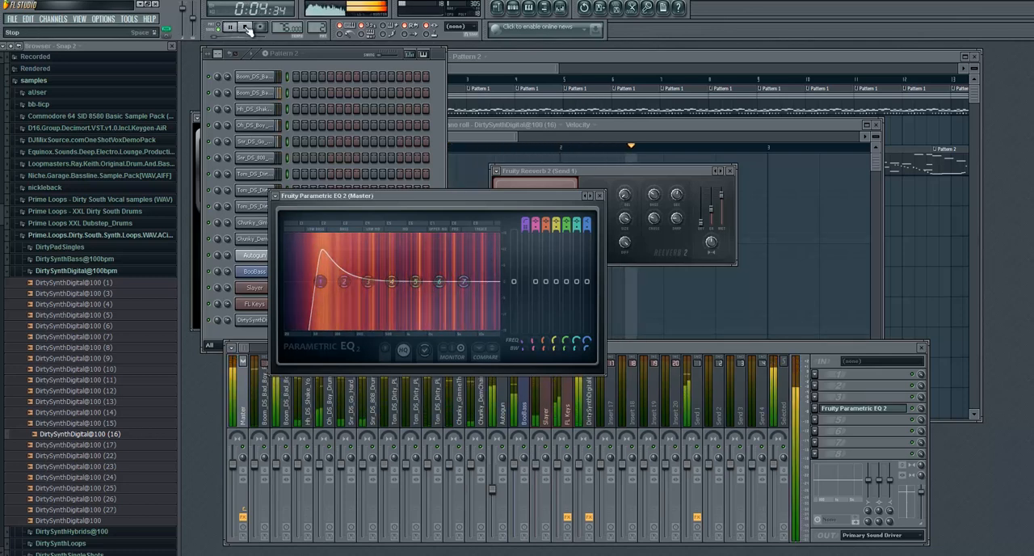
click(246, 29)
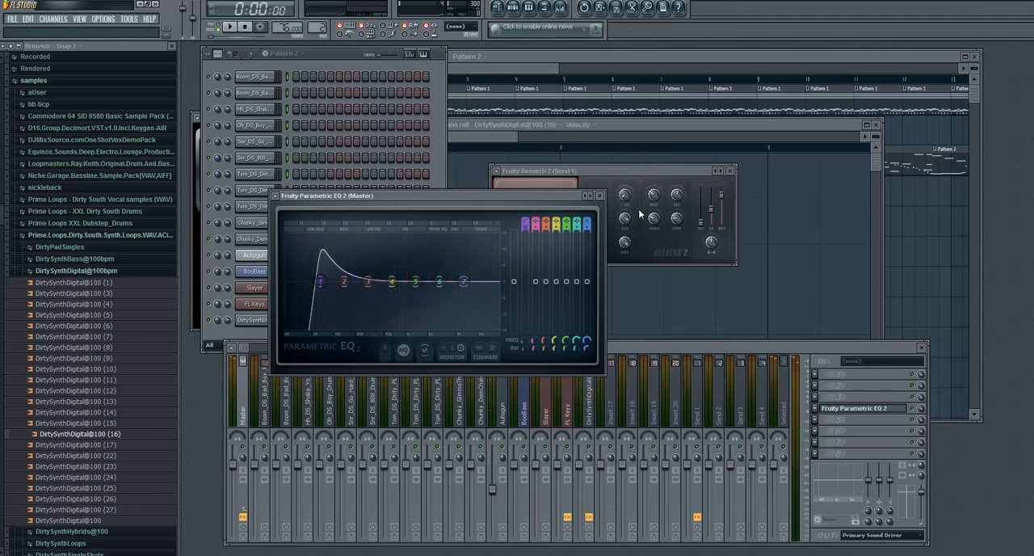
click(600, 196)
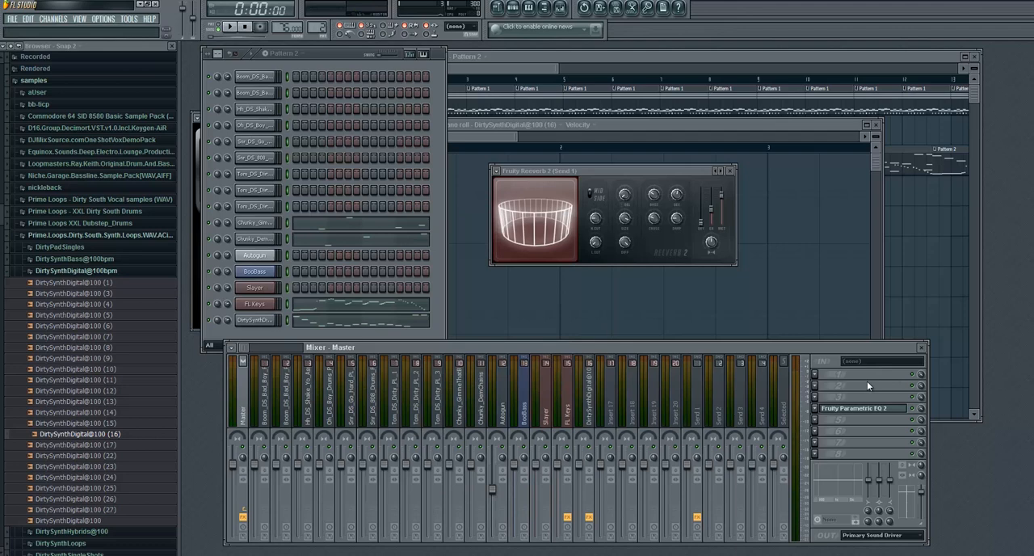
- Load Slate Digital FG-X into effect slot 6 of the Master track
click(818, 436)
click(817, 429)
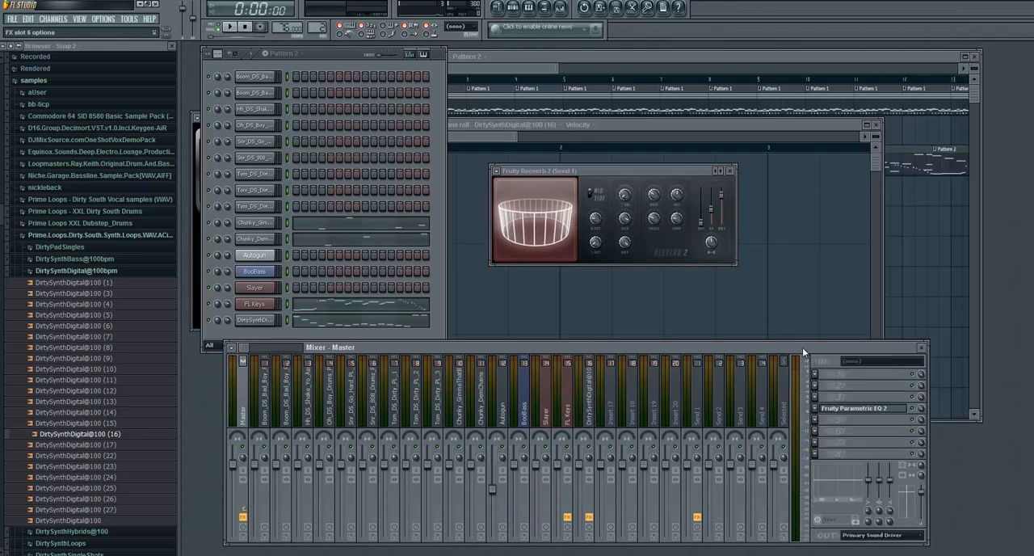
click(816, 429)
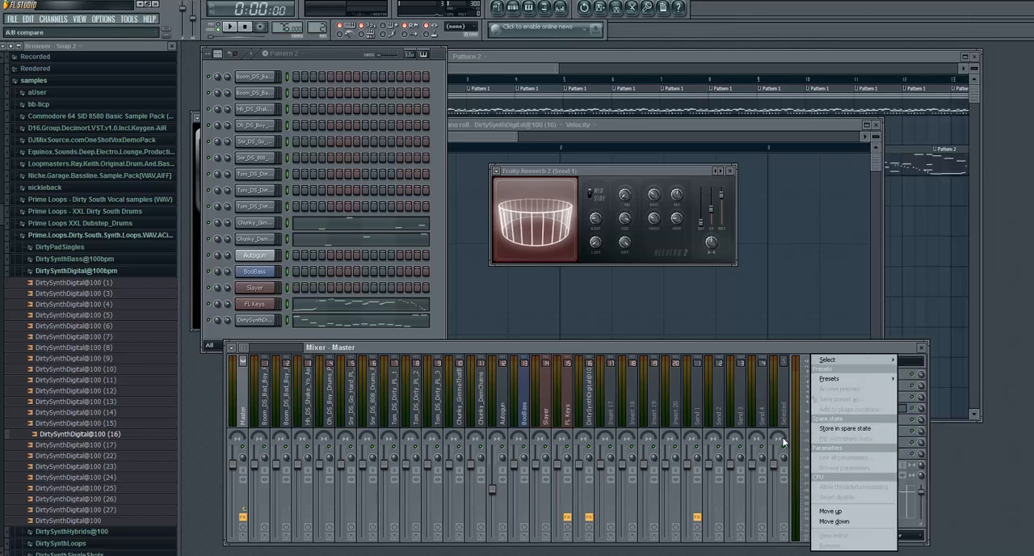
mouse_move(843, 366)
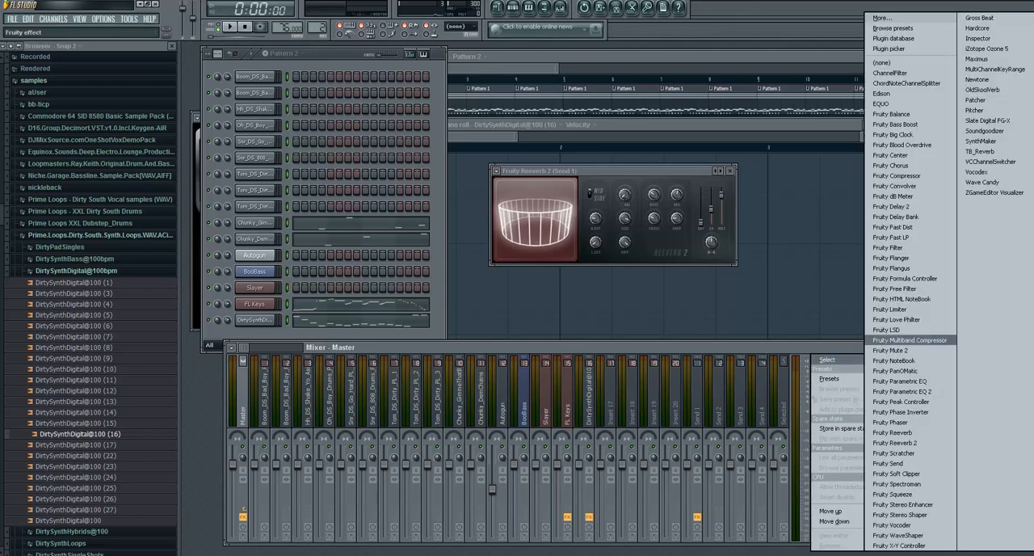
click(988, 120)
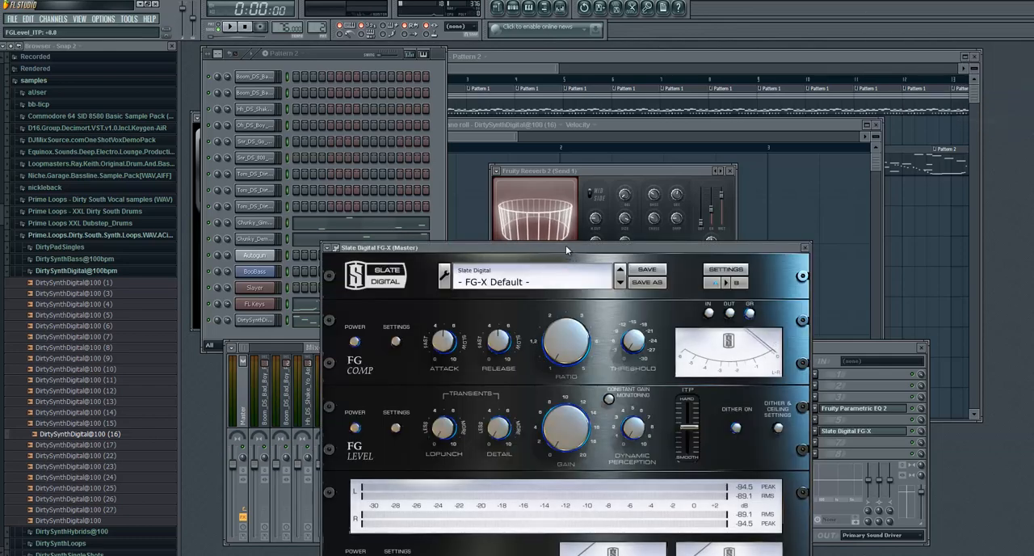
- Raise the FG Level gain of the Master's FG-X, play the beat to check it, and close the plugin
drag(565, 246, 696, 82)
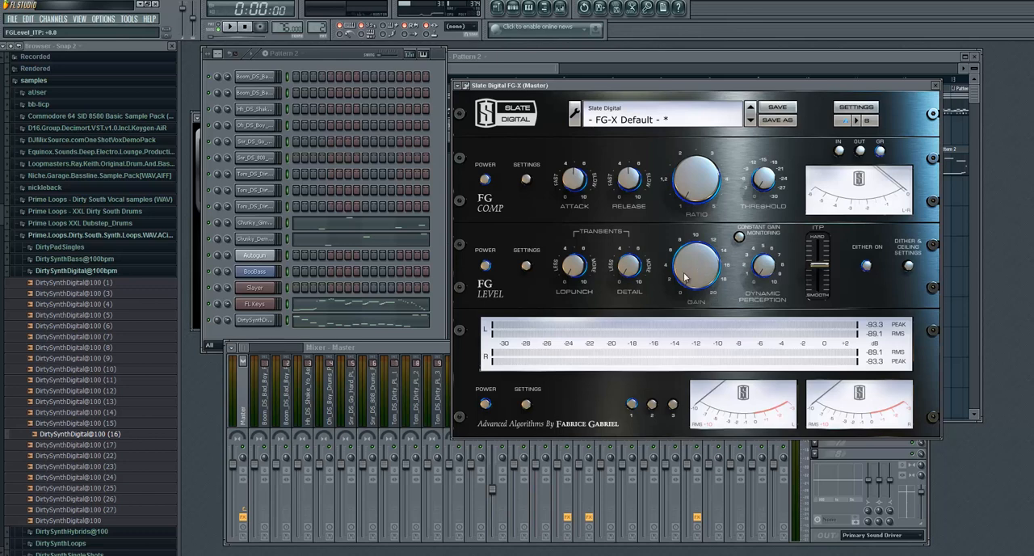
drag(685, 277, 697, 202)
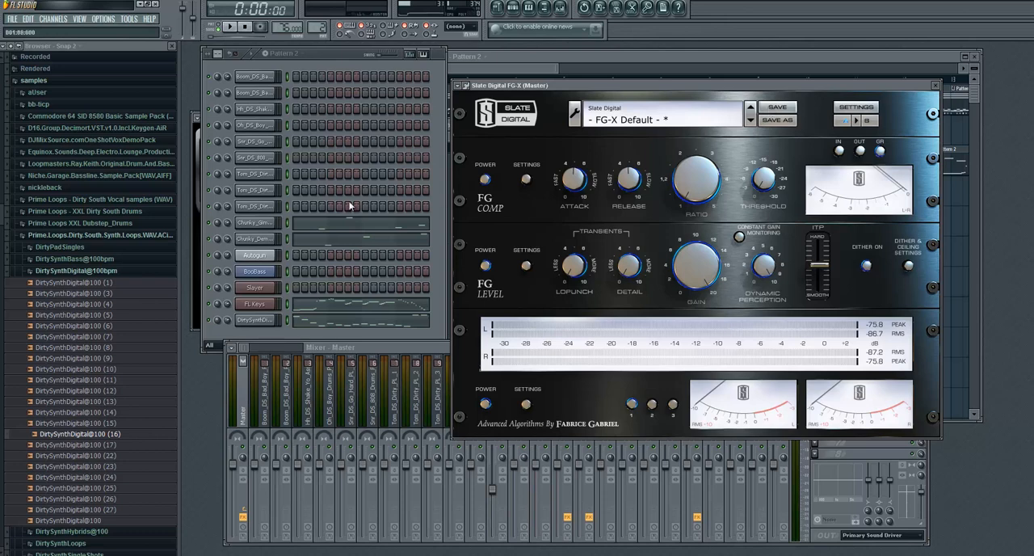
click(232, 27)
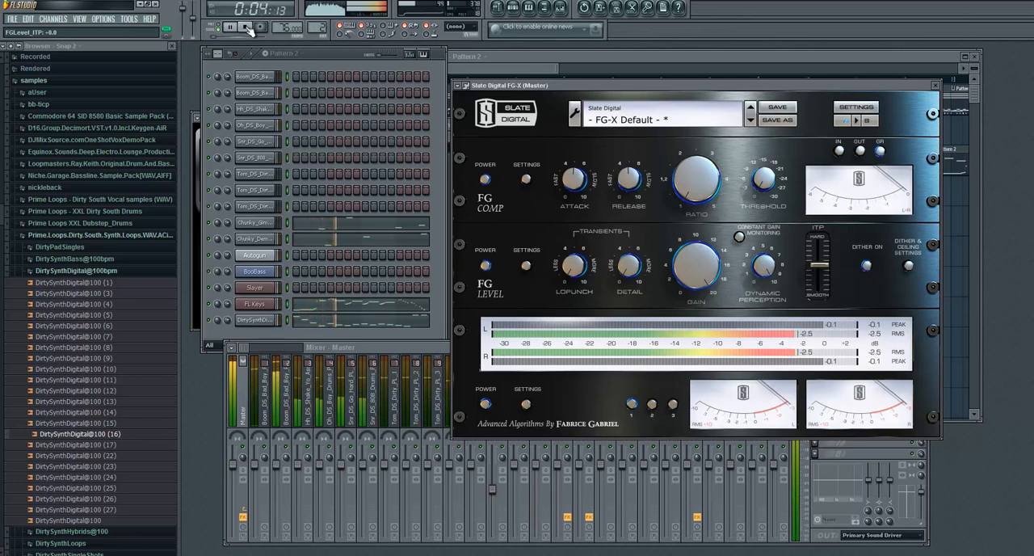
click(247, 27)
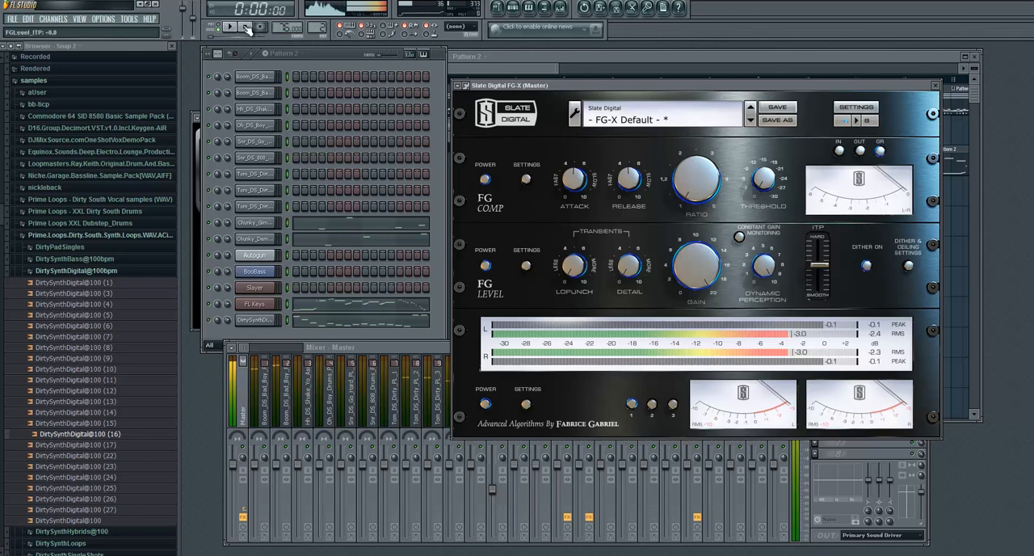
click(939, 85)
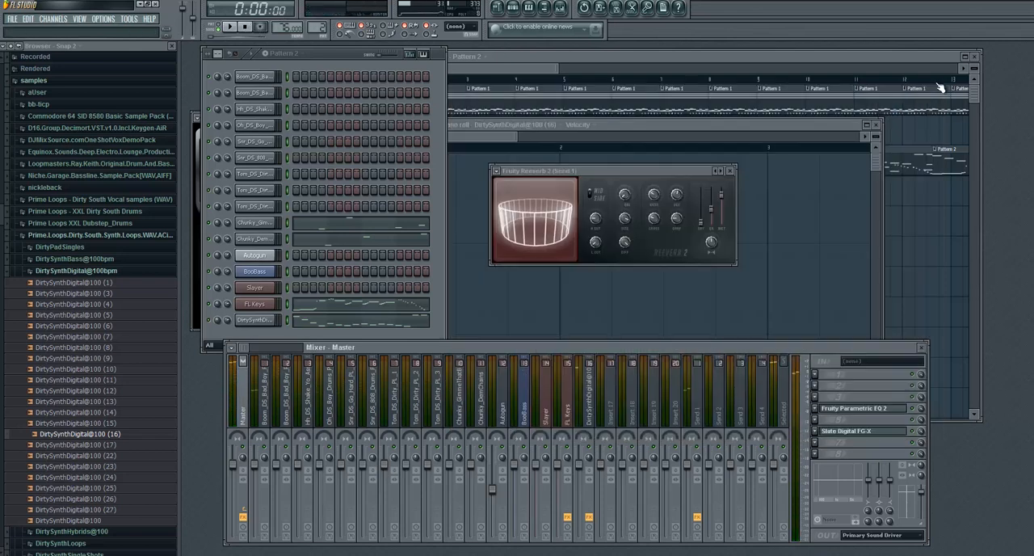
- Load Fruity Blood Overdrive into effect slot 7 of the Master track
click(815, 444)
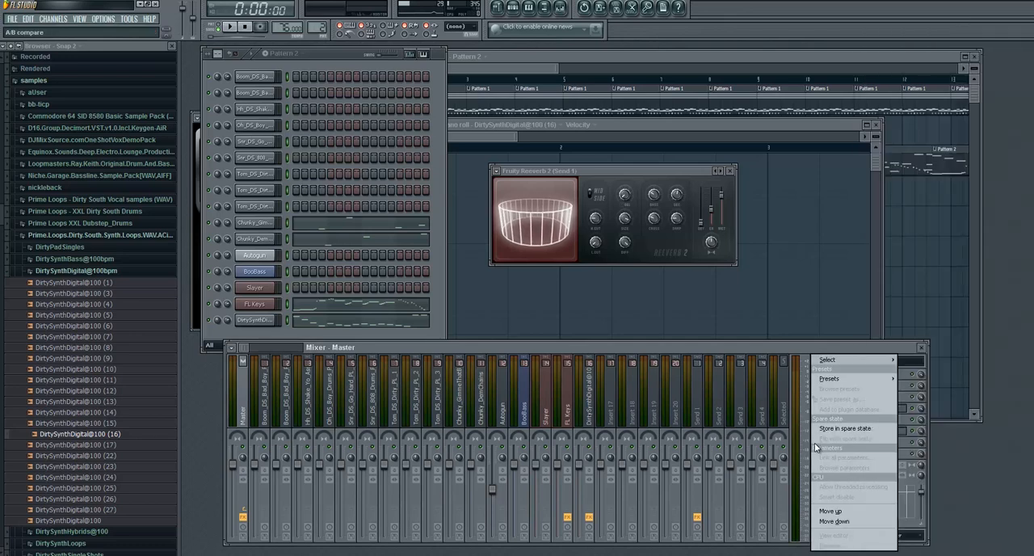
click(836, 361)
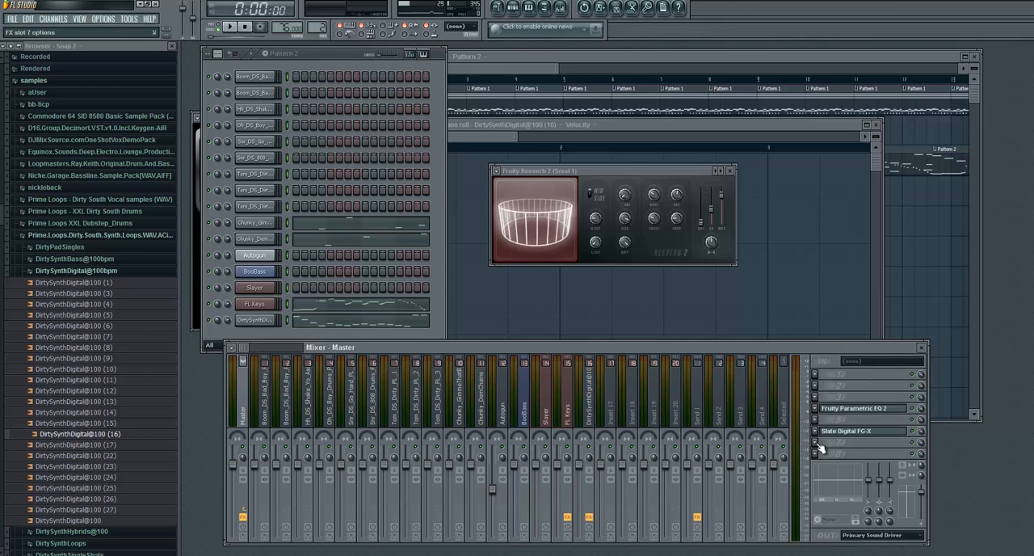
click(817, 445)
click(828, 344)
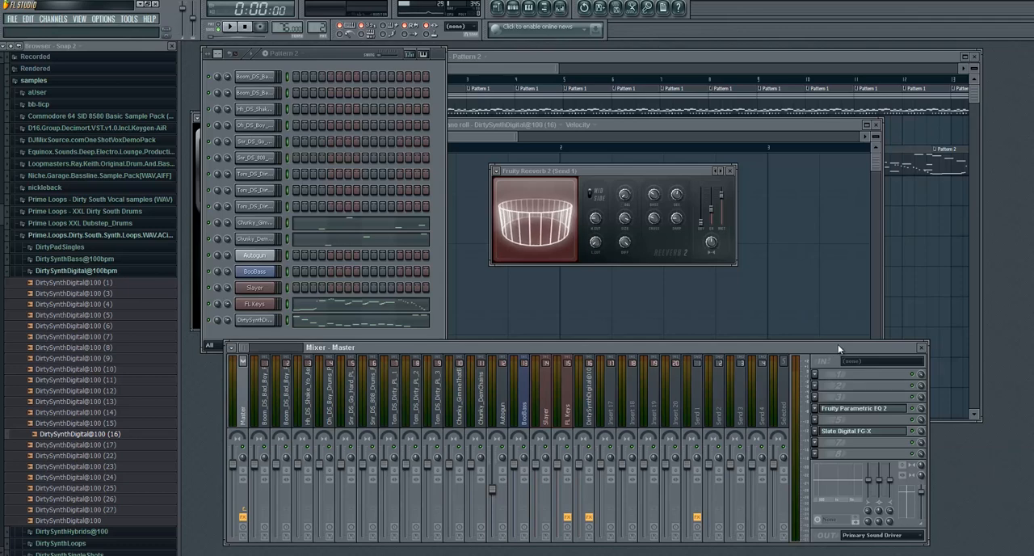
click(816, 444)
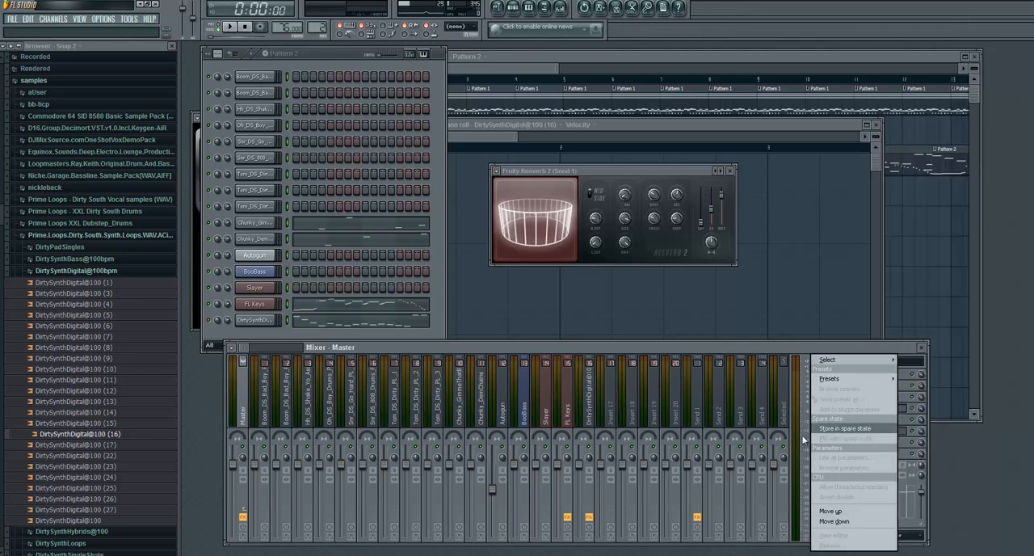
mouse_move(862, 360)
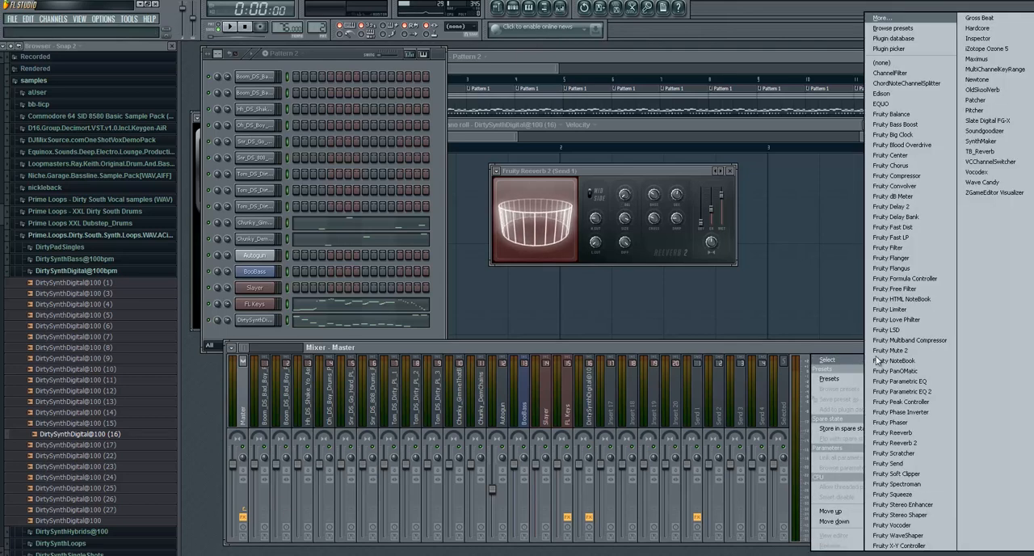
click(903, 145)
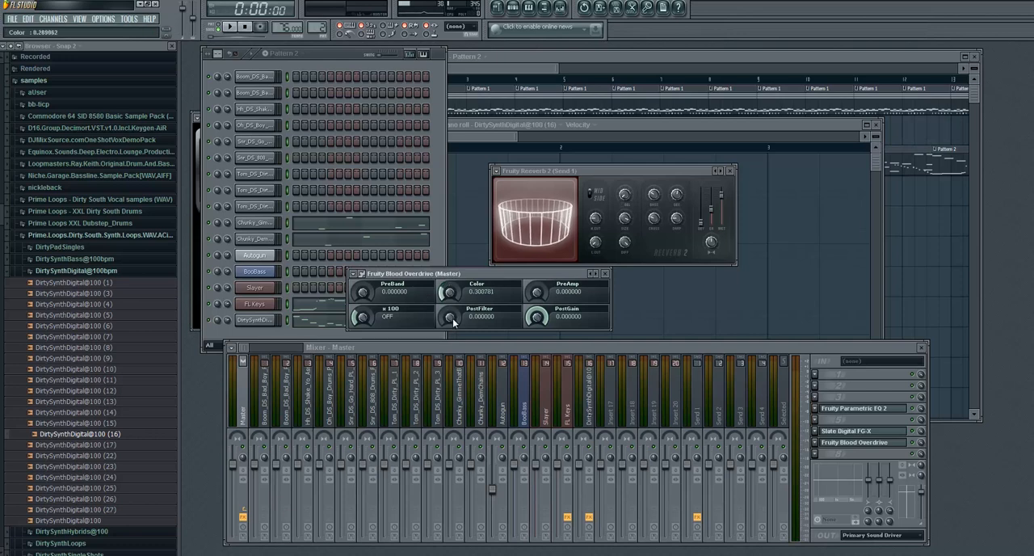
- Try a Blood Overdrive Color of about 0.51 and a raised PreBand, and return PreBand to 0
drag(458, 299, 459, 268)
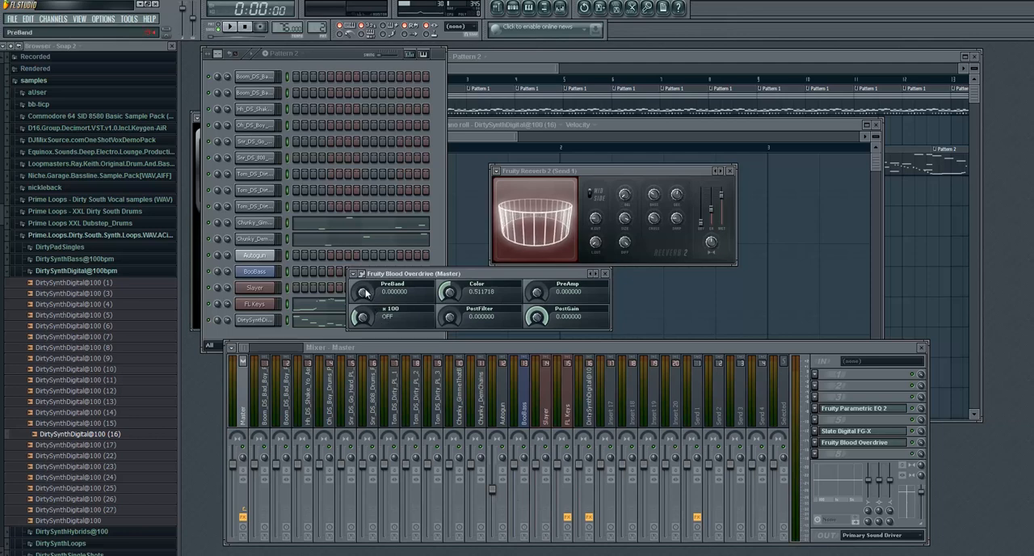
mouse_move(364, 286)
mouse_down()
mouse_move(358, 219)
mouse_move(367, 296)
mouse_up()
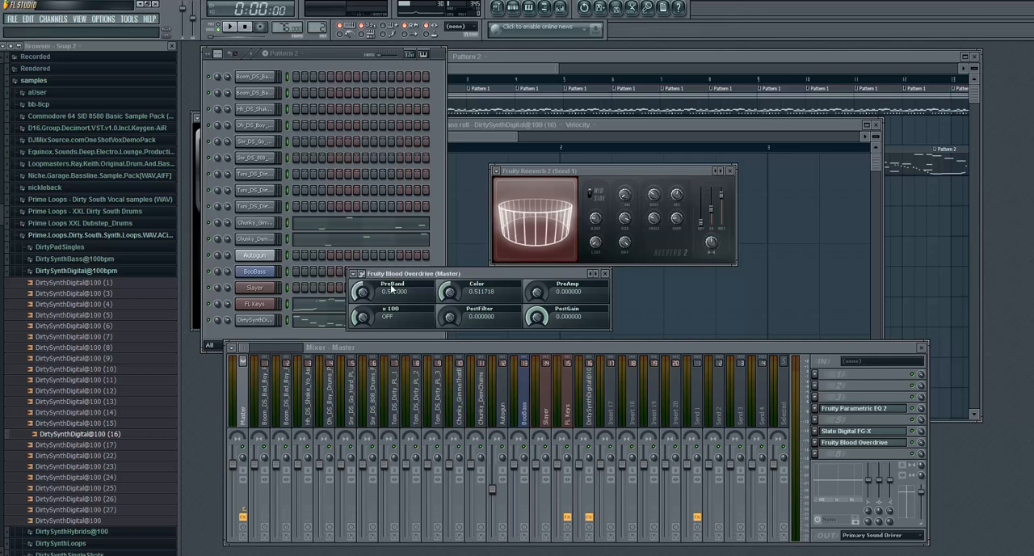
drag(362, 297, 366, 325)
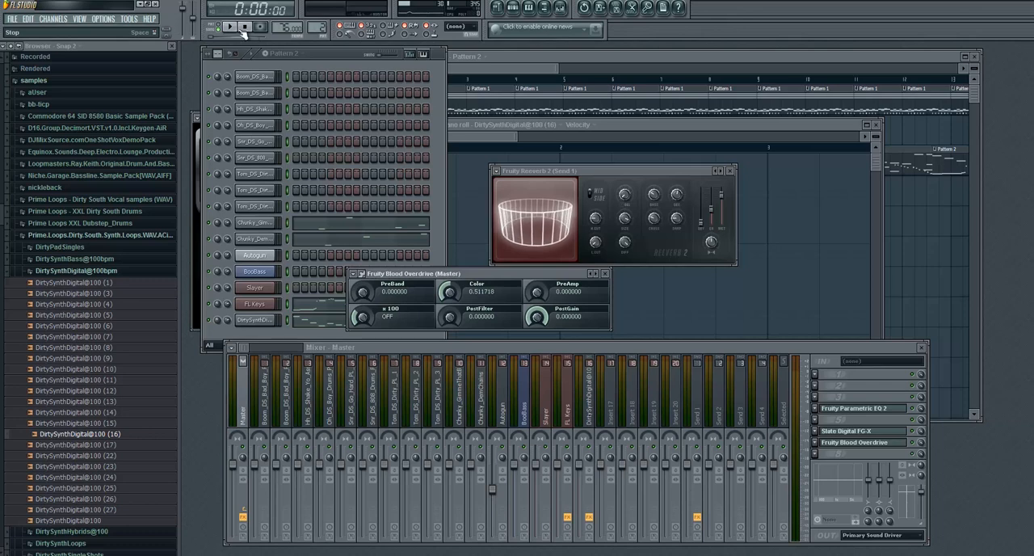
- Play the beat while switching the Blood Overdrive's x 100 option on and setting its PreAmp to 1.0
key(space)
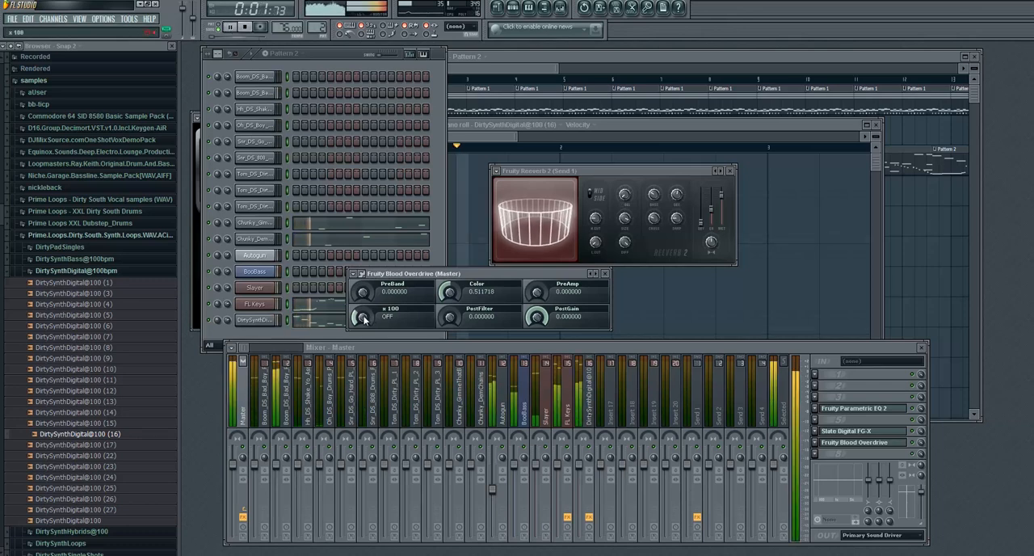
drag(364, 318, 360, 255)
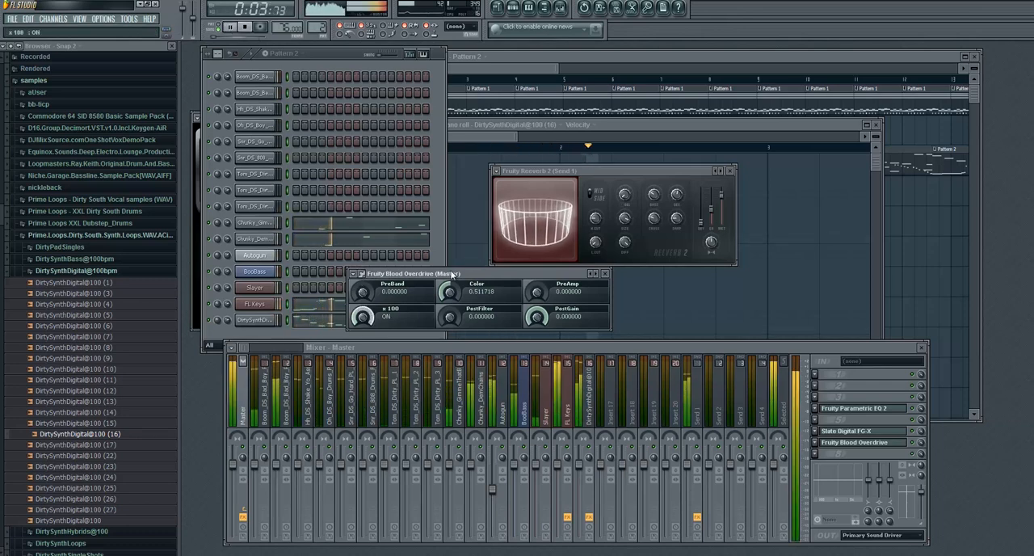
drag(537, 292, 531, 181)
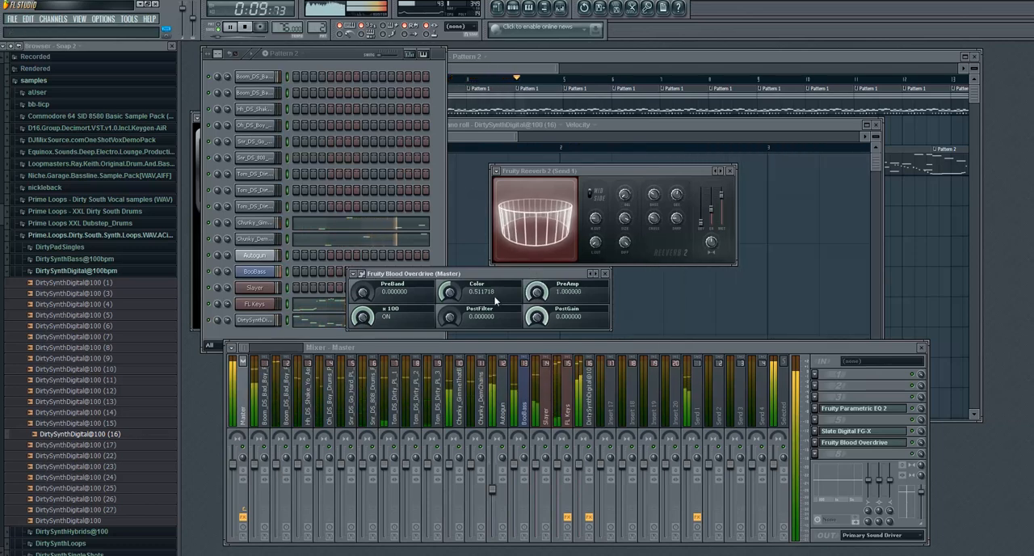
- Lower the Blood Overdrive's Color and PreAmp to about 0.14 each, leaving PostGain at 0
drag(450, 291, 429, 347)
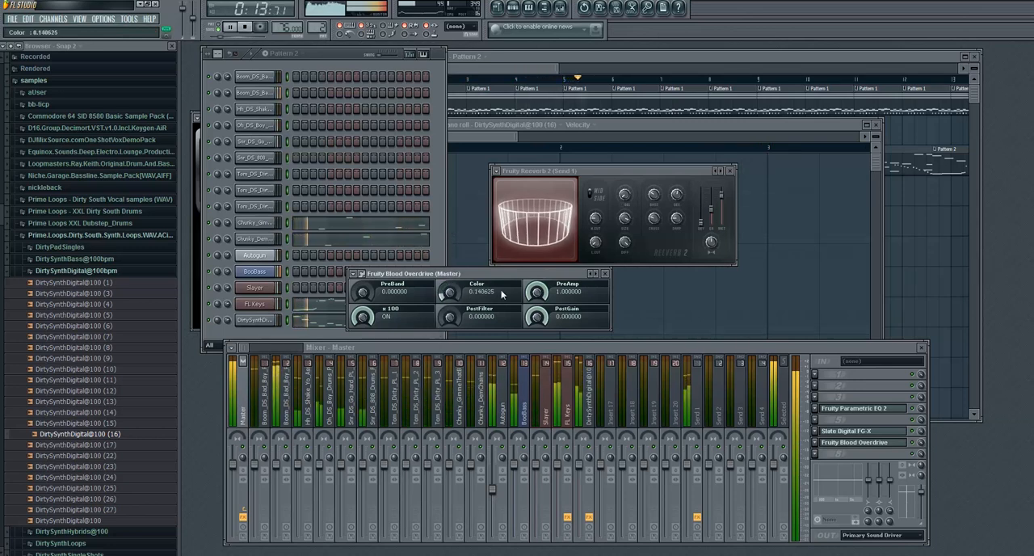
drag(536, 292, 499, 413)
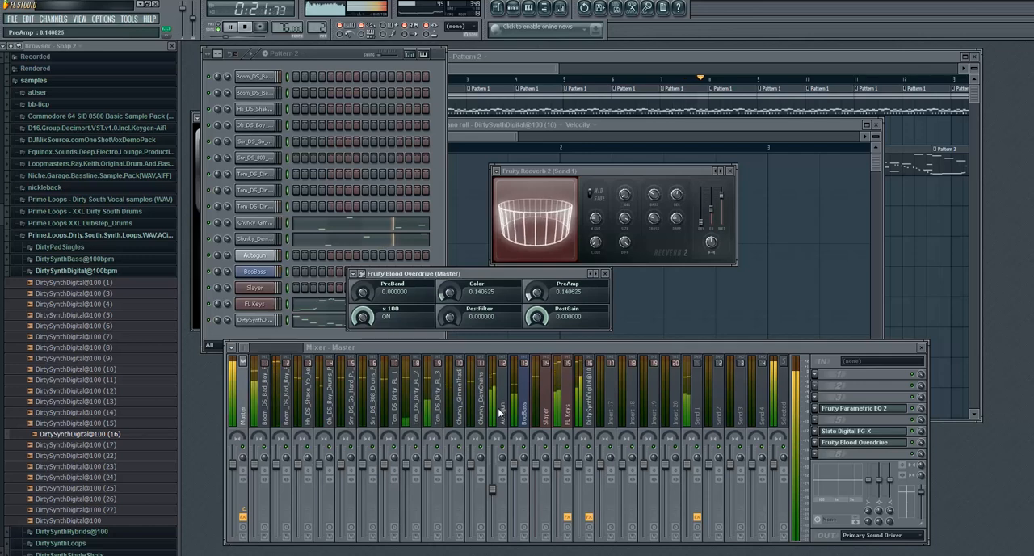
drag(537, 316, 555, 241)
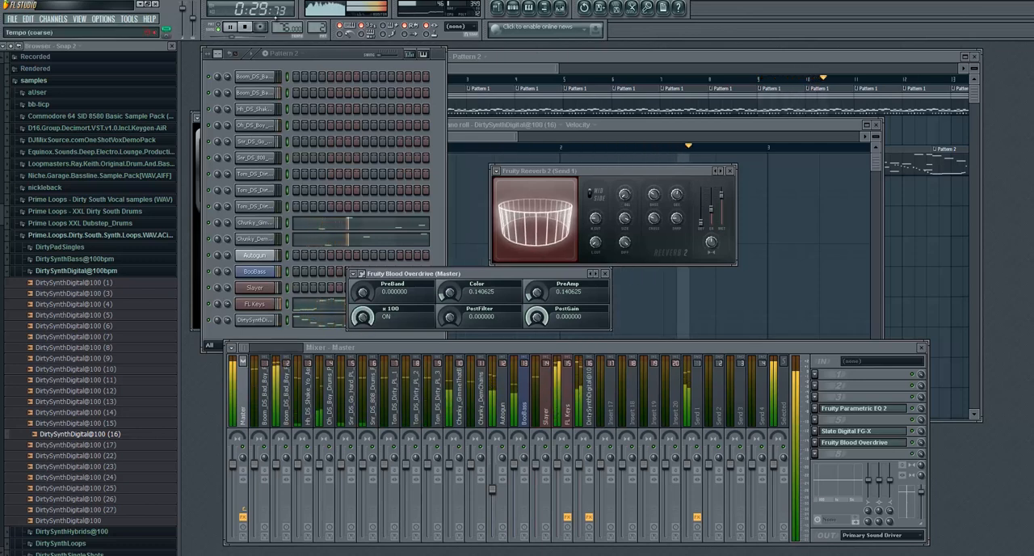
- Enlarge Track 3 in the Playlist and follow its Pattern 2 clips to the end of the arrangement
click(521, 62)
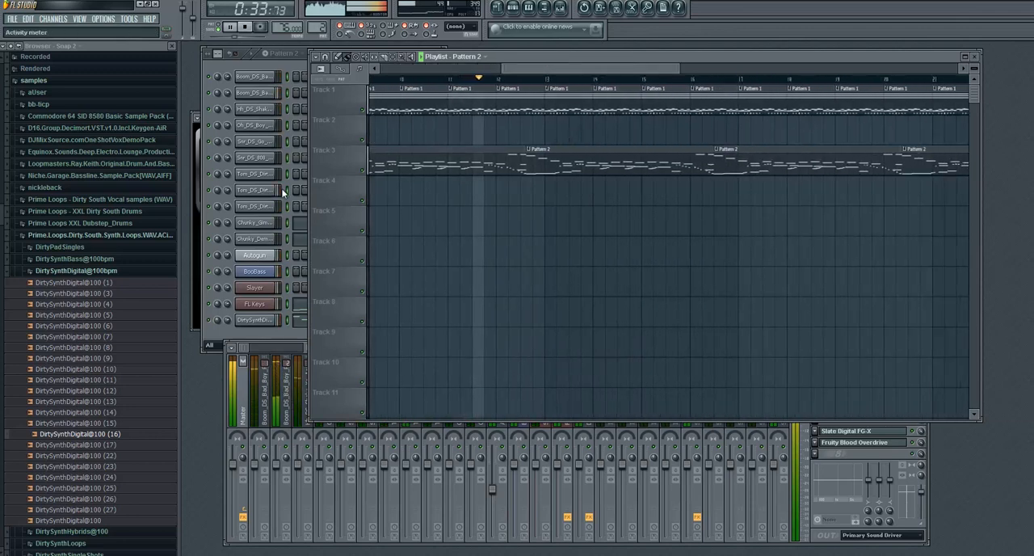
drag(342, 176, 341, 386)
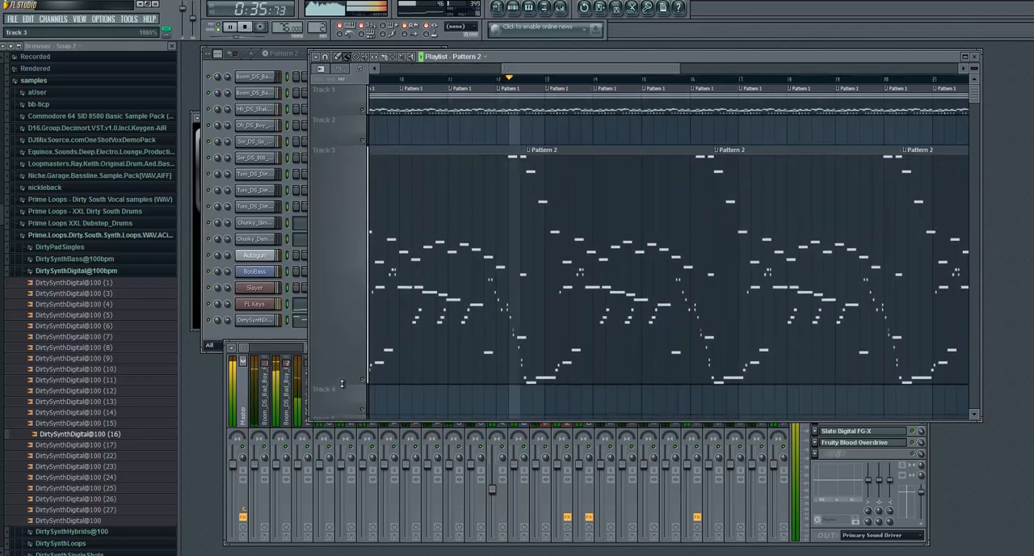
scroll(620, 84, up, 3)
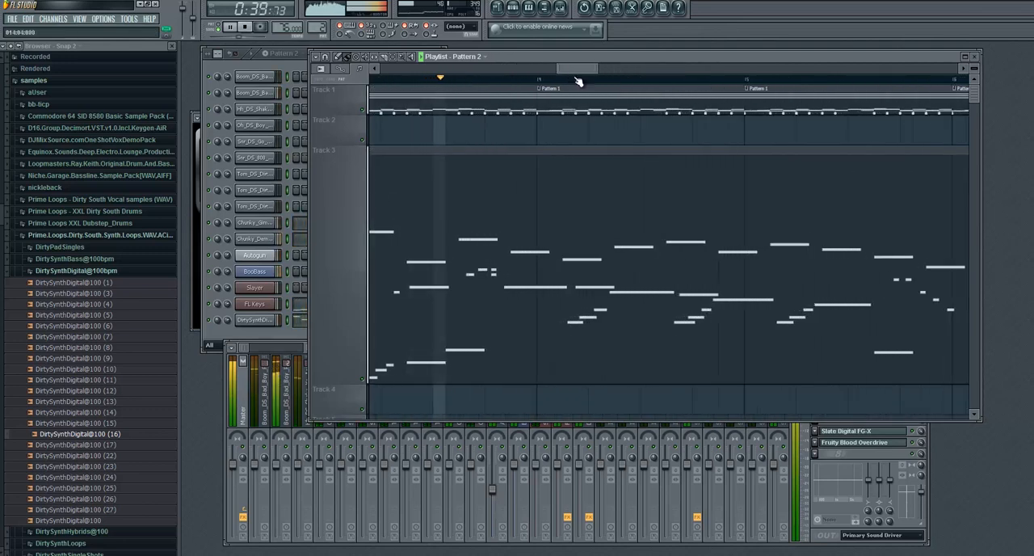
scroll(579, 77, up, 2)
scroll(579, 71, up, 2)
mouse_move(579, 68)
mouse_down()
mouse_move(854, 98)
mouse_move(413, 79)
mouse_move(656, 88)
mouse_move(435, 79)
mouse_move(627, 62)
mouse_move(677, 79)
mouse_move(722, 75)
mouse_up()
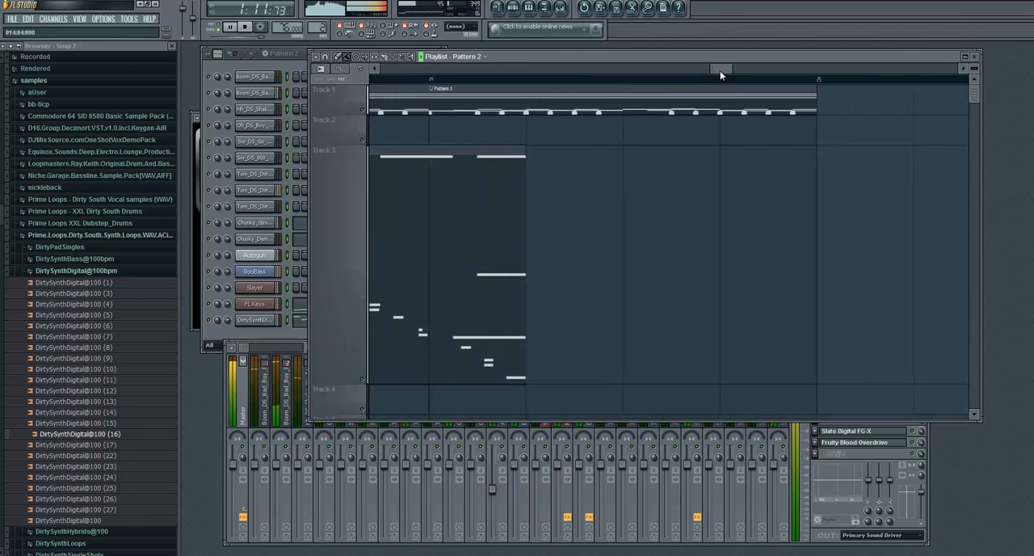
- Add another Pattern 1 clip directly after the last one on Track 1 and stop playback
click(762, 88)
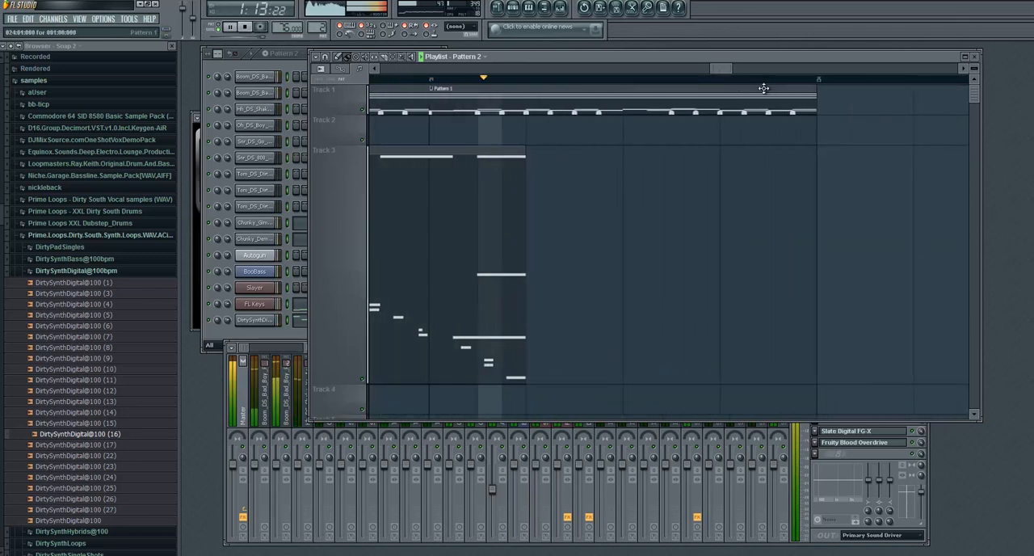
click(822, 104)
drag(711, 68, 729, 68)
click(537, 102)
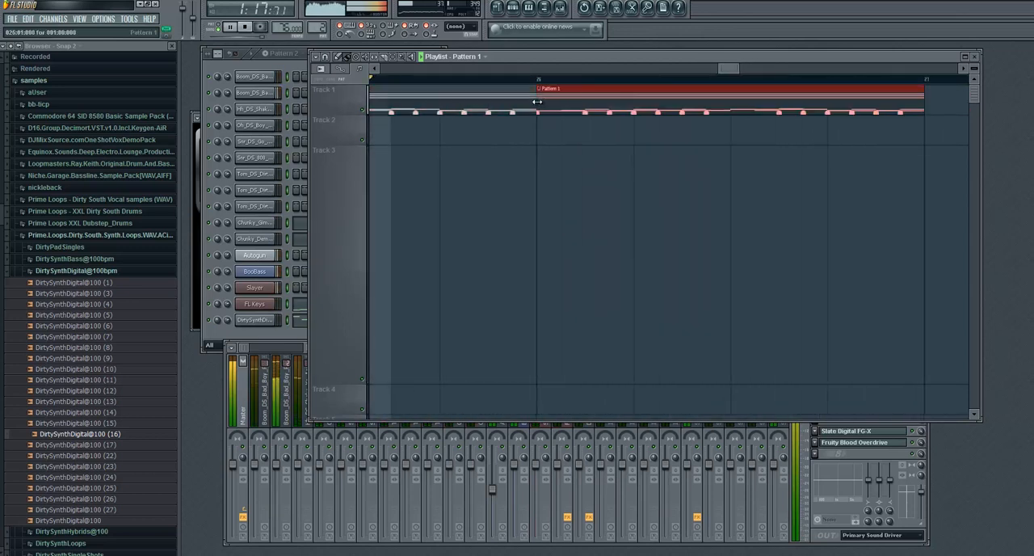
click(248, 28)
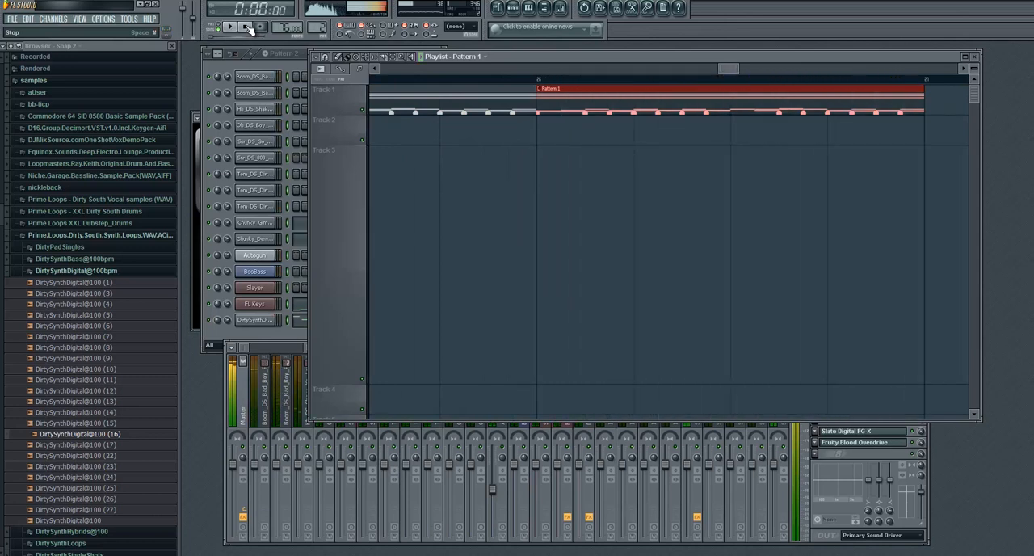
- Bring the mixer and the step sequencer in front of the Playlist
click(278, 70)
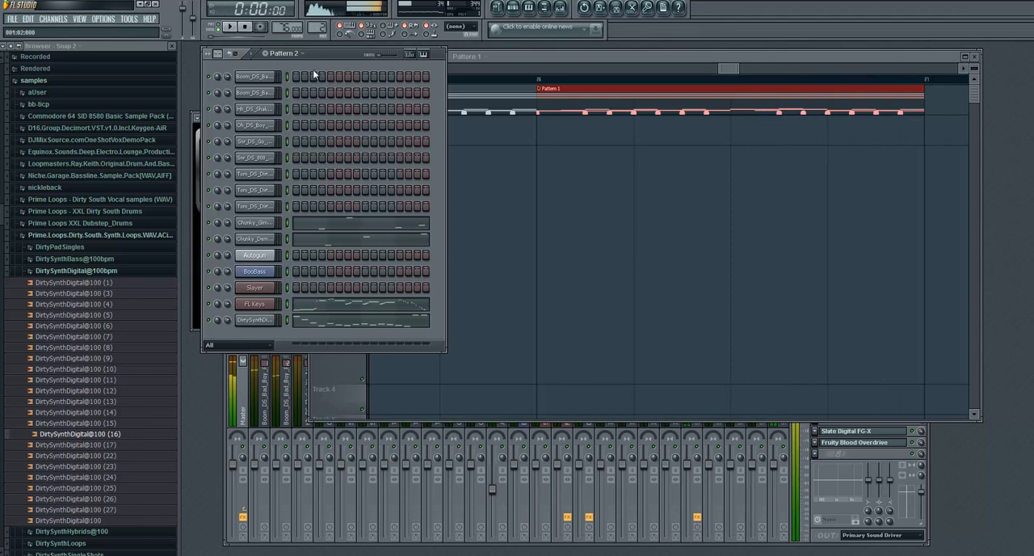
click(248, 386)
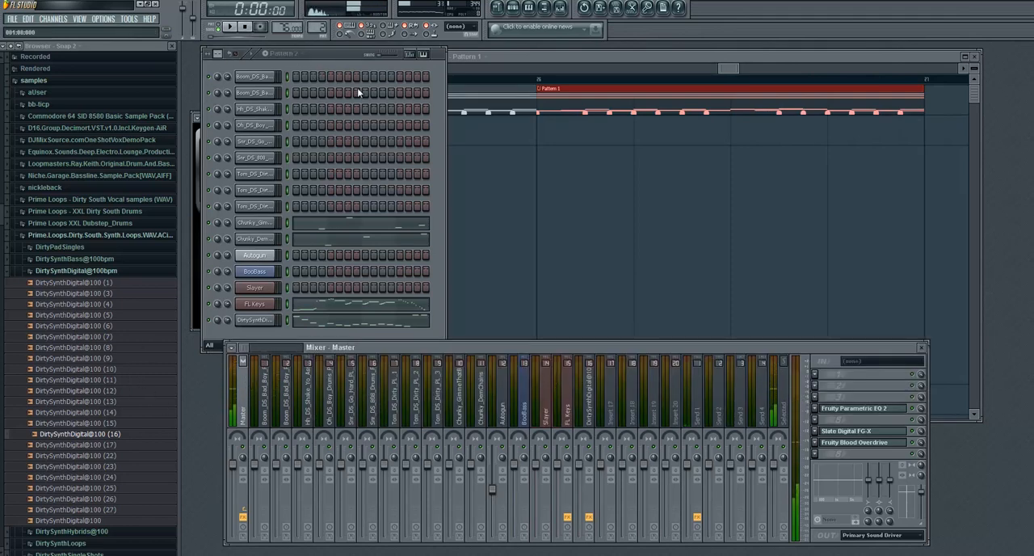
click(340, 53)
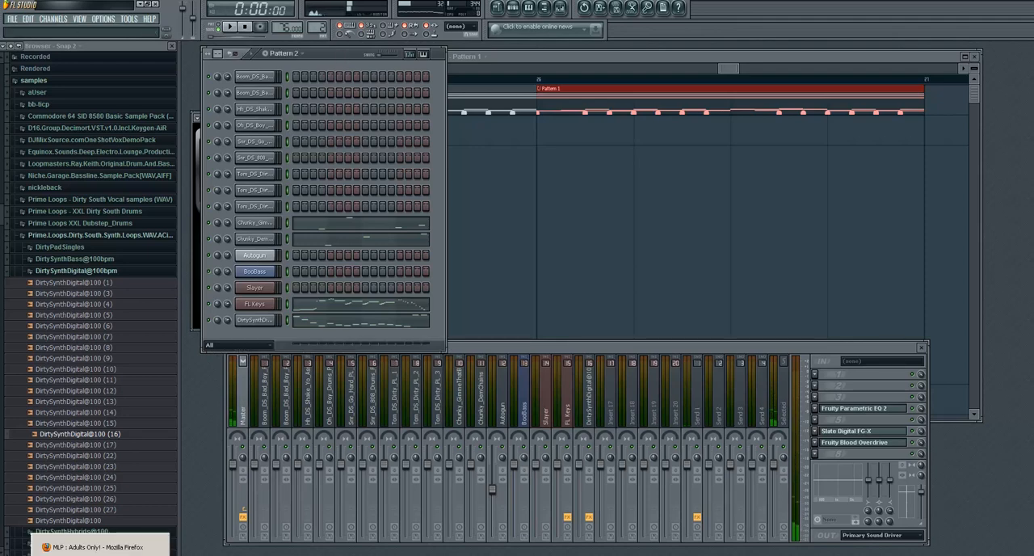
click(100, 548)
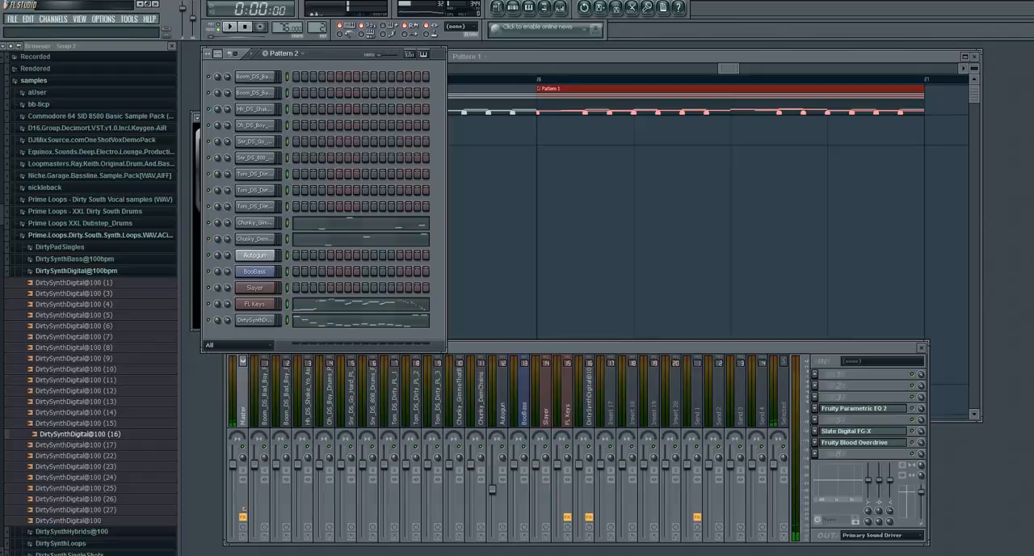
click(146, 5)
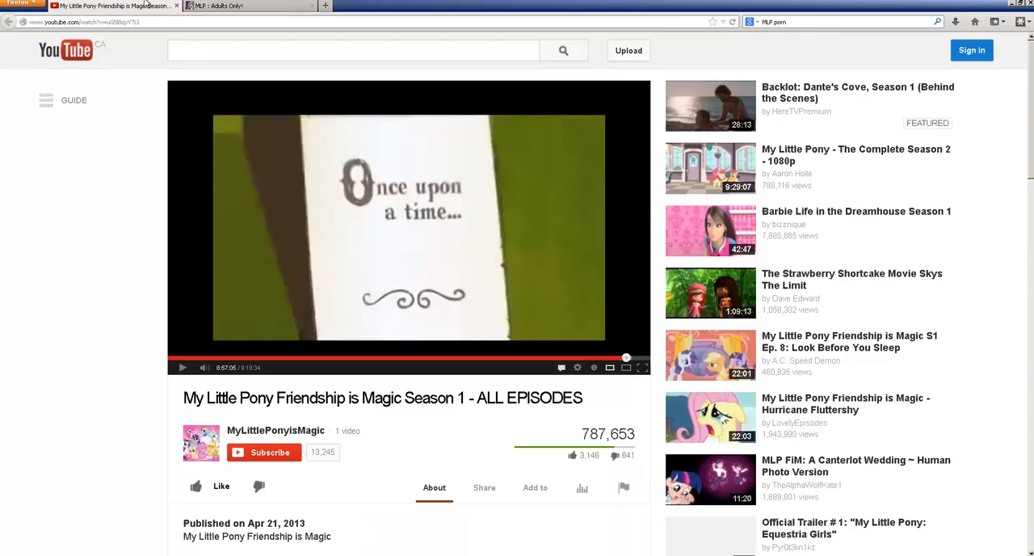
click(1013, 4)
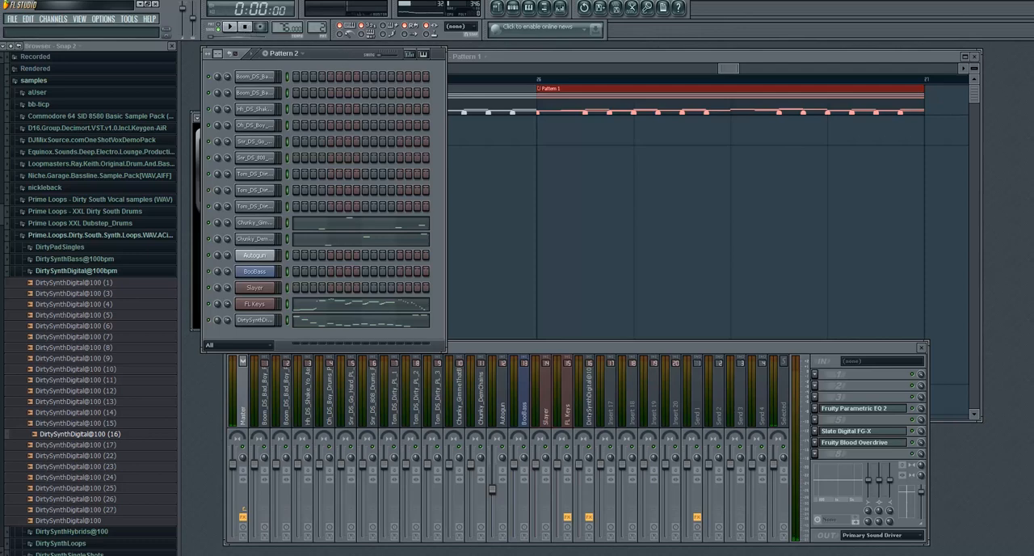
key(alt+Tab)
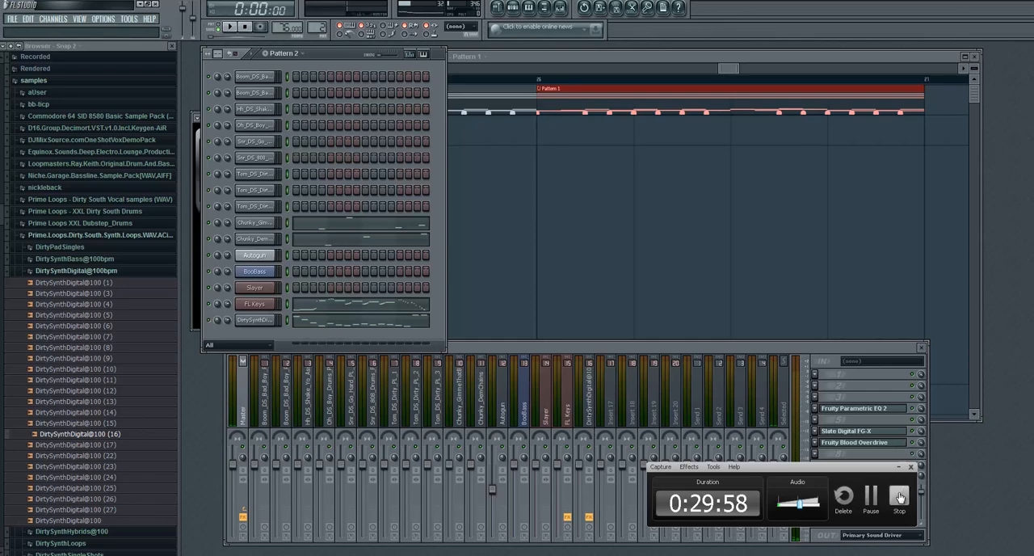